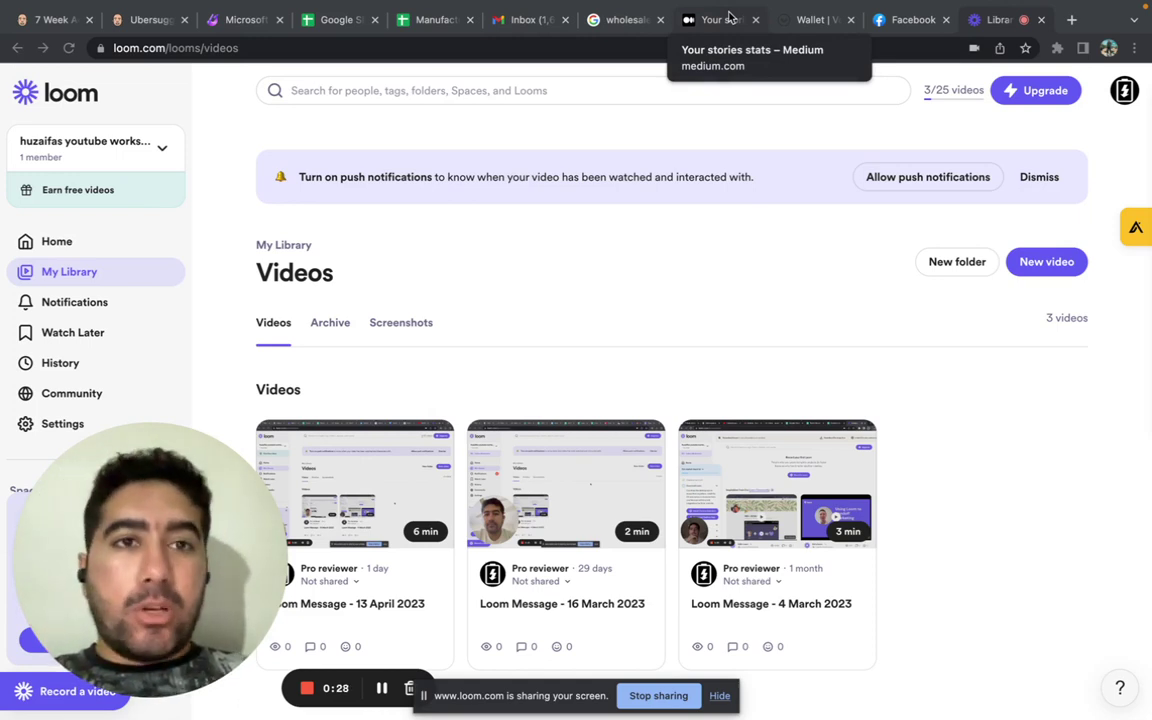
Step: Switch to the Medium stats page and review the 30-day chart and the figures for each story
click(730, 19)
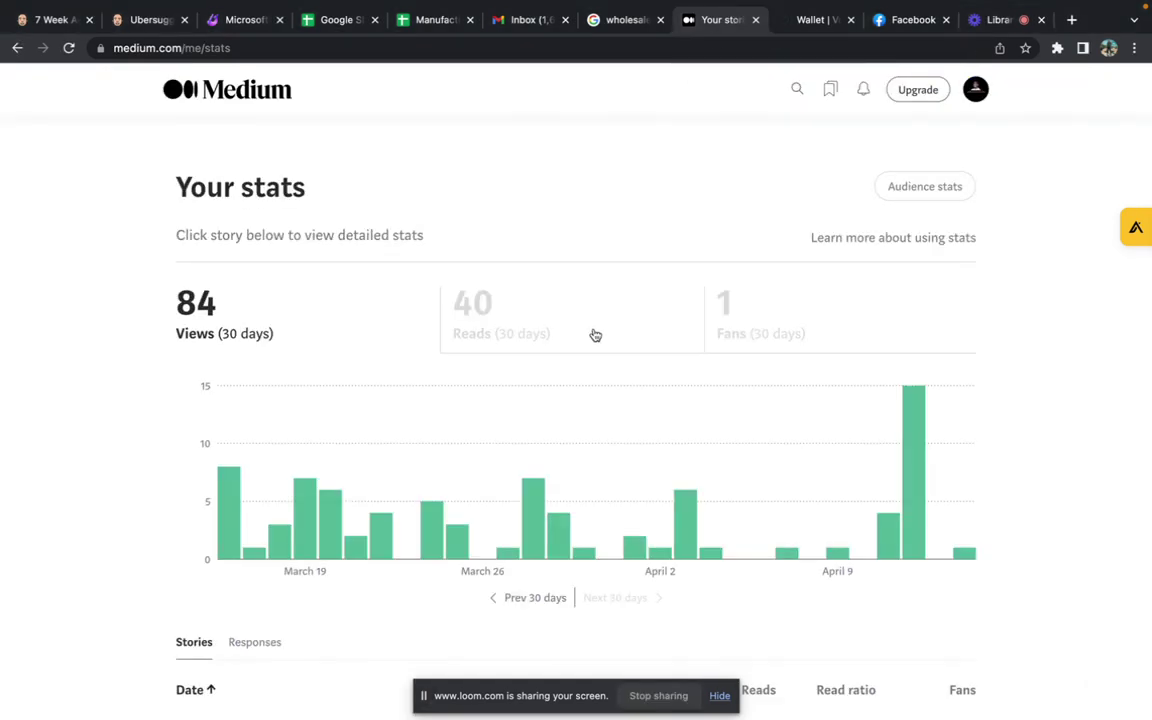
scroll(486, 260, down, 10)
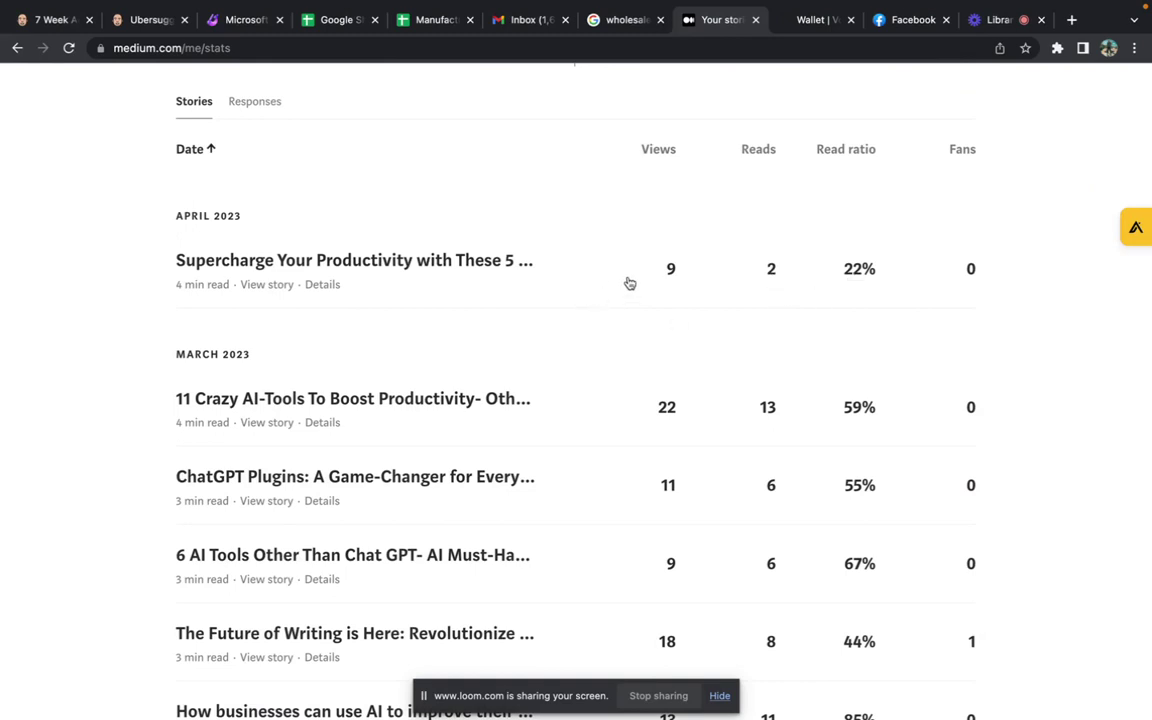
scroll(630, 283, up, 1)
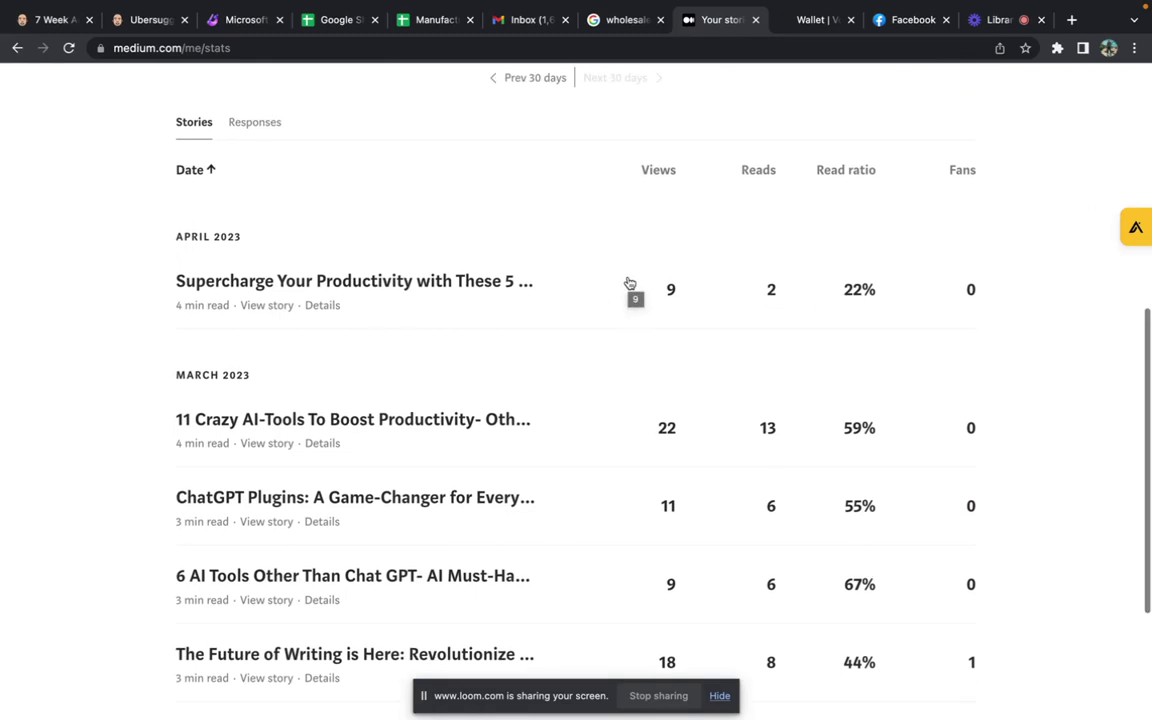
Step: Switch to the Vocal wallet, reload it, and examine the earnings, tips and helpful resources sections
click(820, 19)
scroll(655, 228, down, 5)
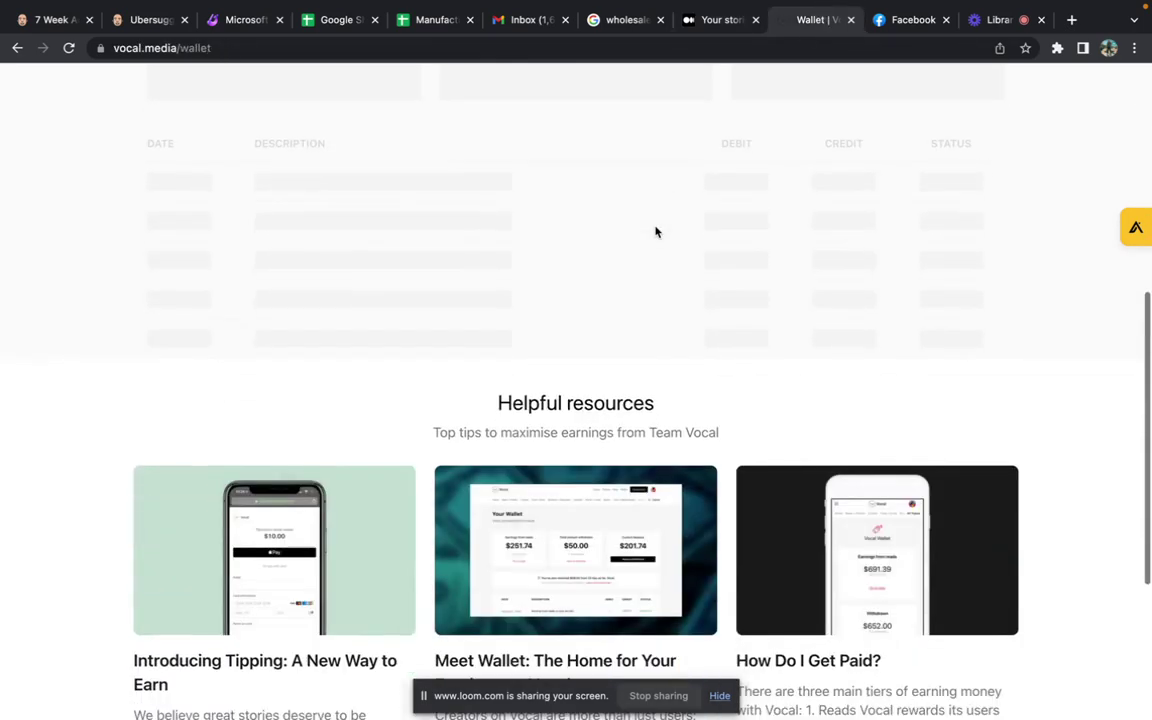
scroll(657, 232, up, 6)
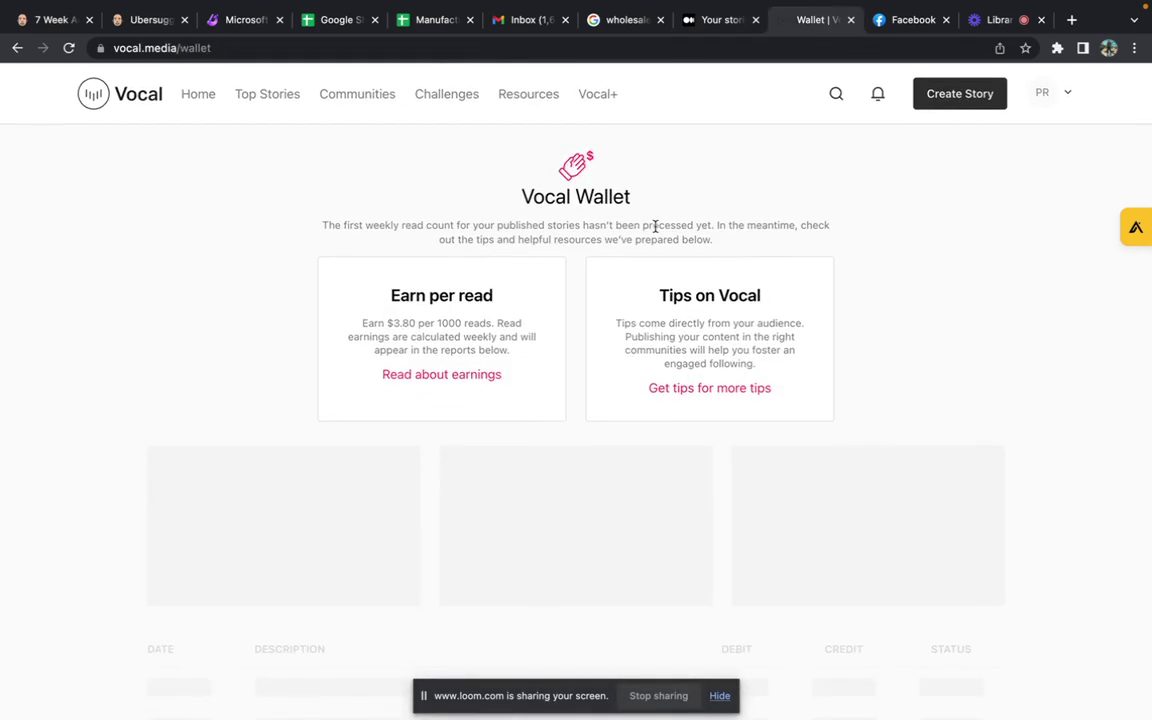
click(68, 47)
scroll(966, 186, down, 2)
scroll(1050, 393, down, 4)
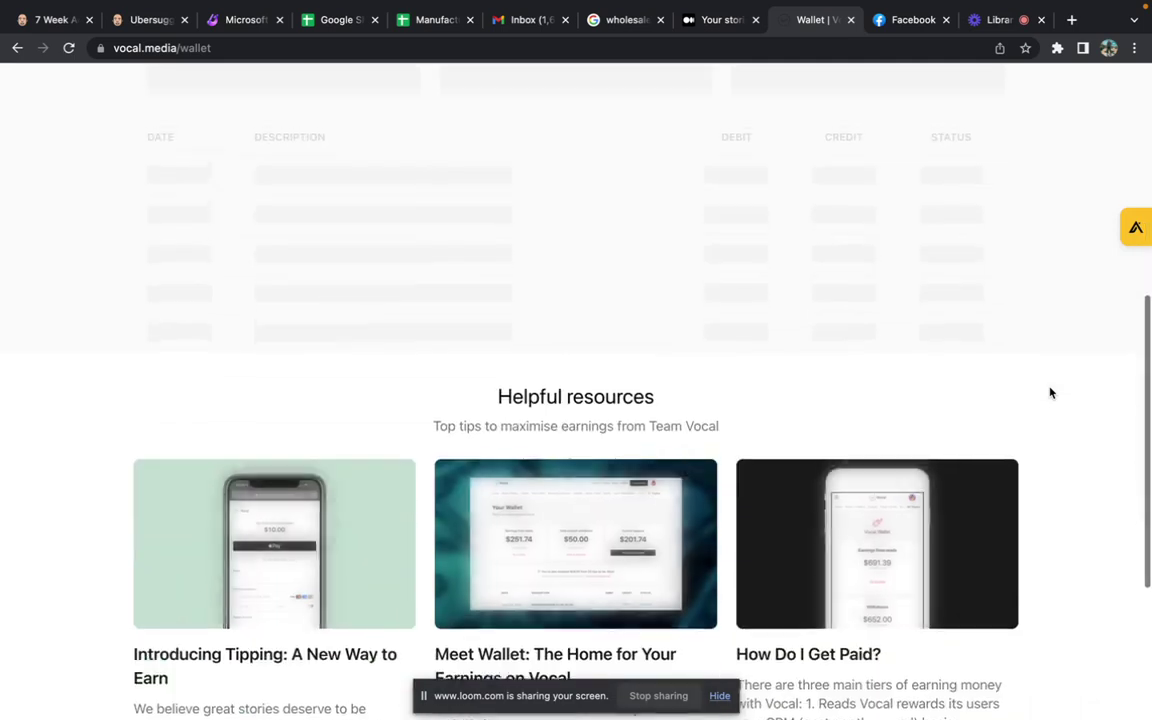
scroll(1050, 393, down, 3)
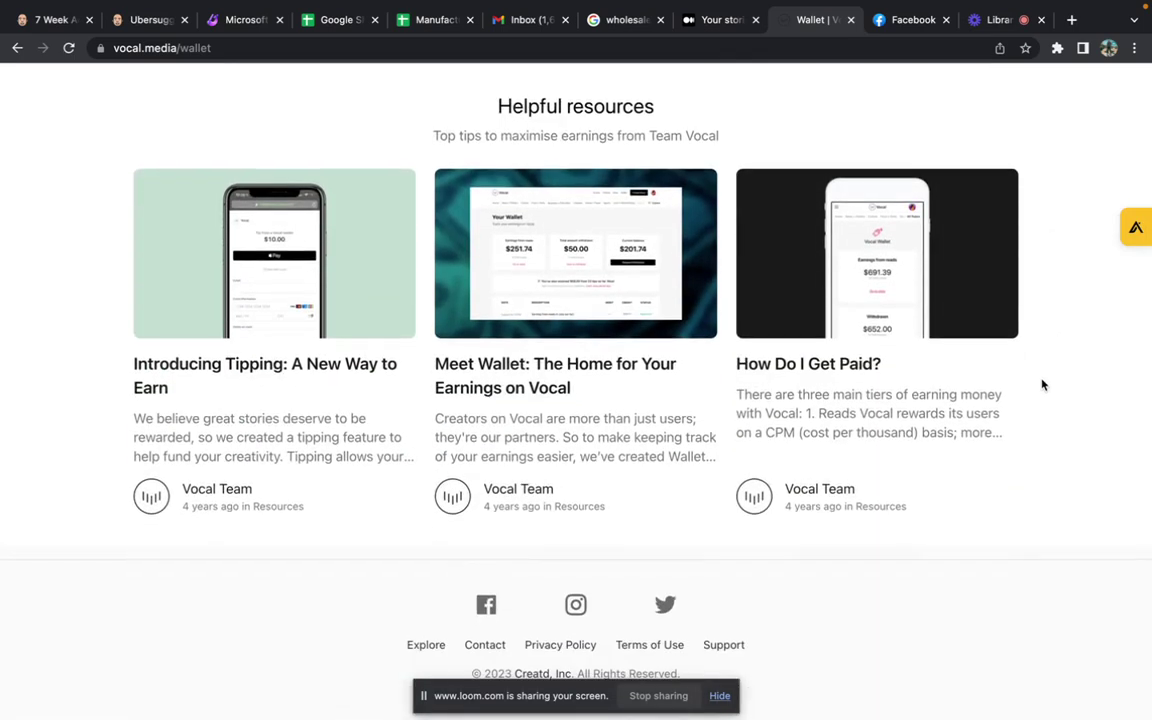
scroll(1031, 334, up, 5)
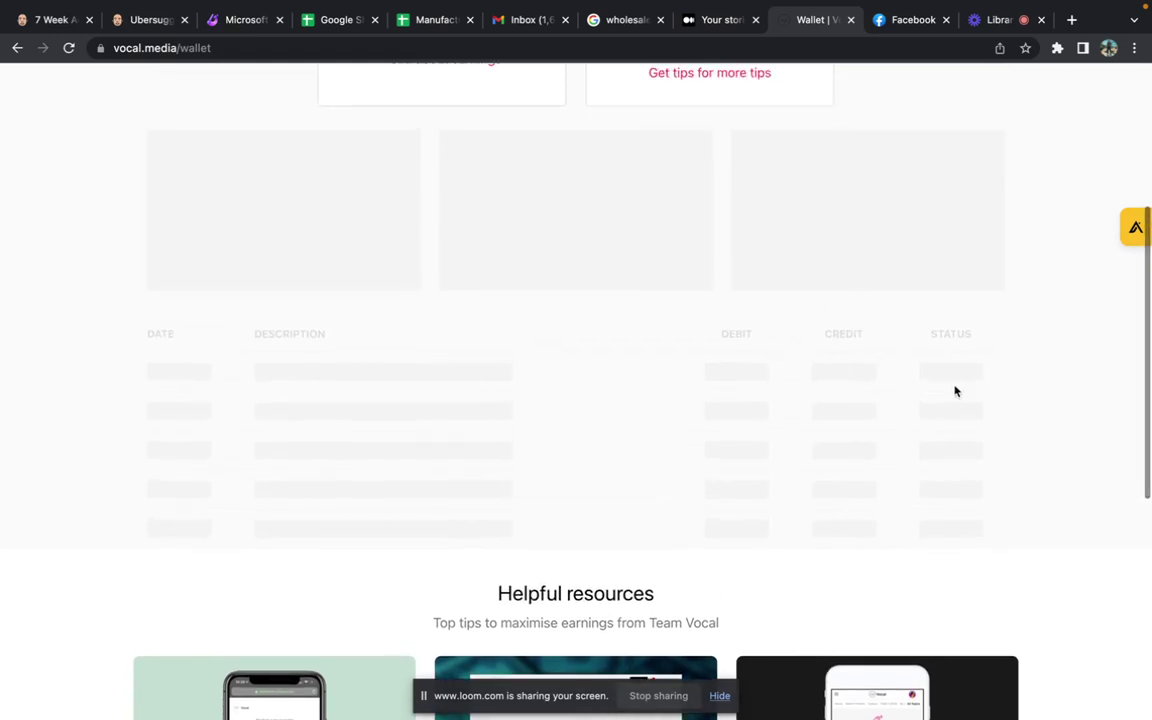
scroll(974, 334, up, 4)
scroll(1054, 362, down, 2)
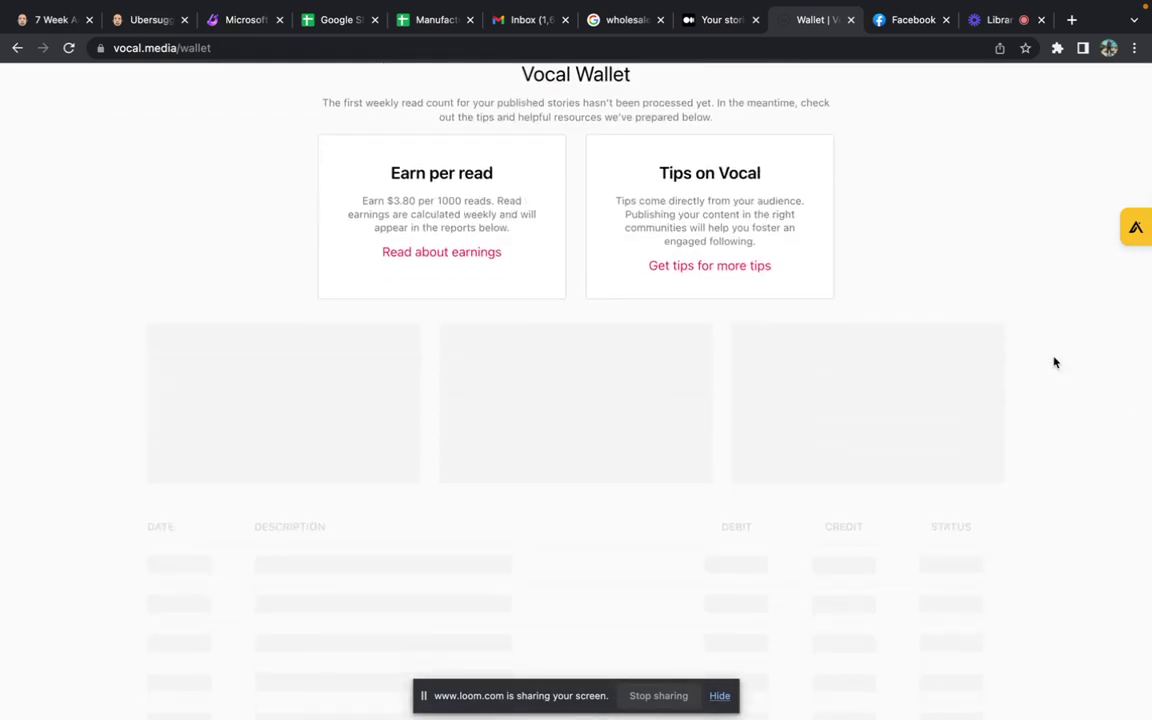
scroll(1054, 362, up, 2)
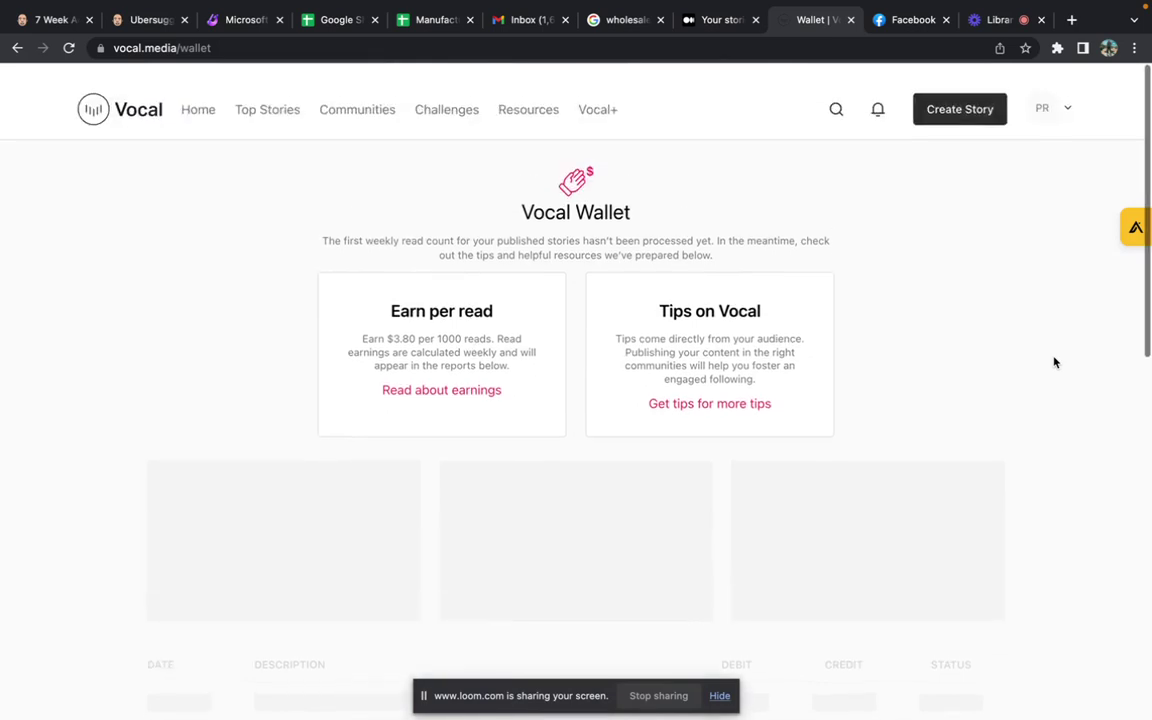
Step: Return to the Medium stats, compare them with the Vocal wallet, and look through the March 2023 stories
click(722, 20)
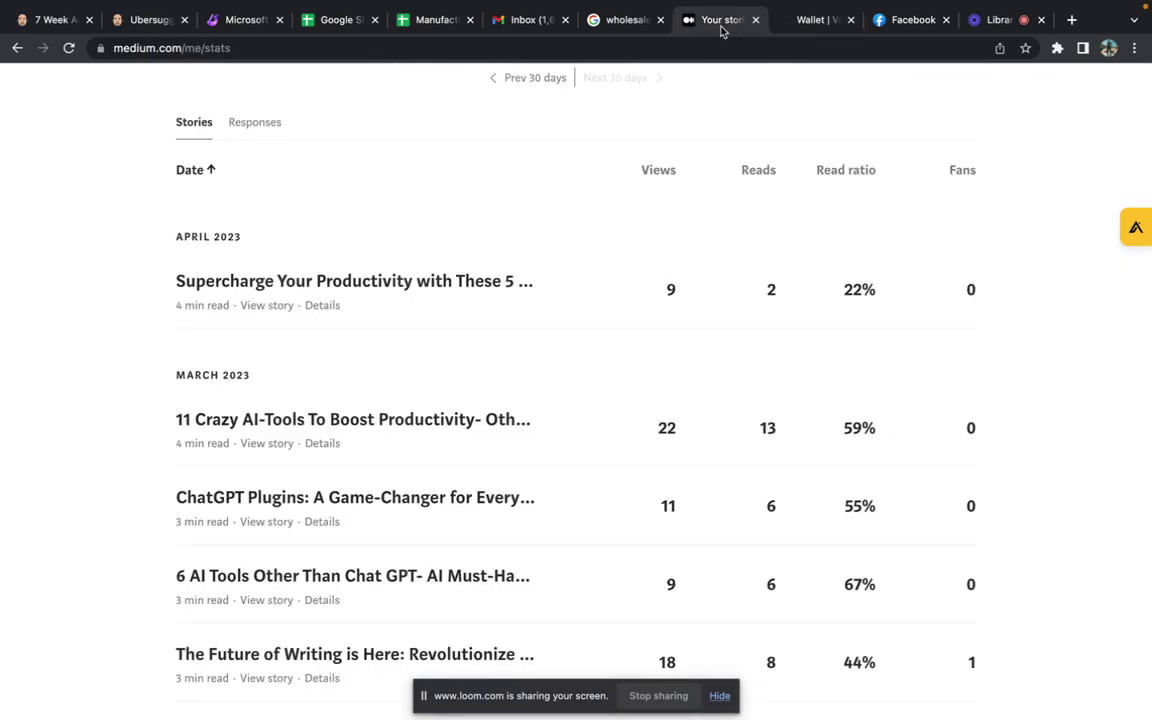
scroll(743, 129, up, 5)
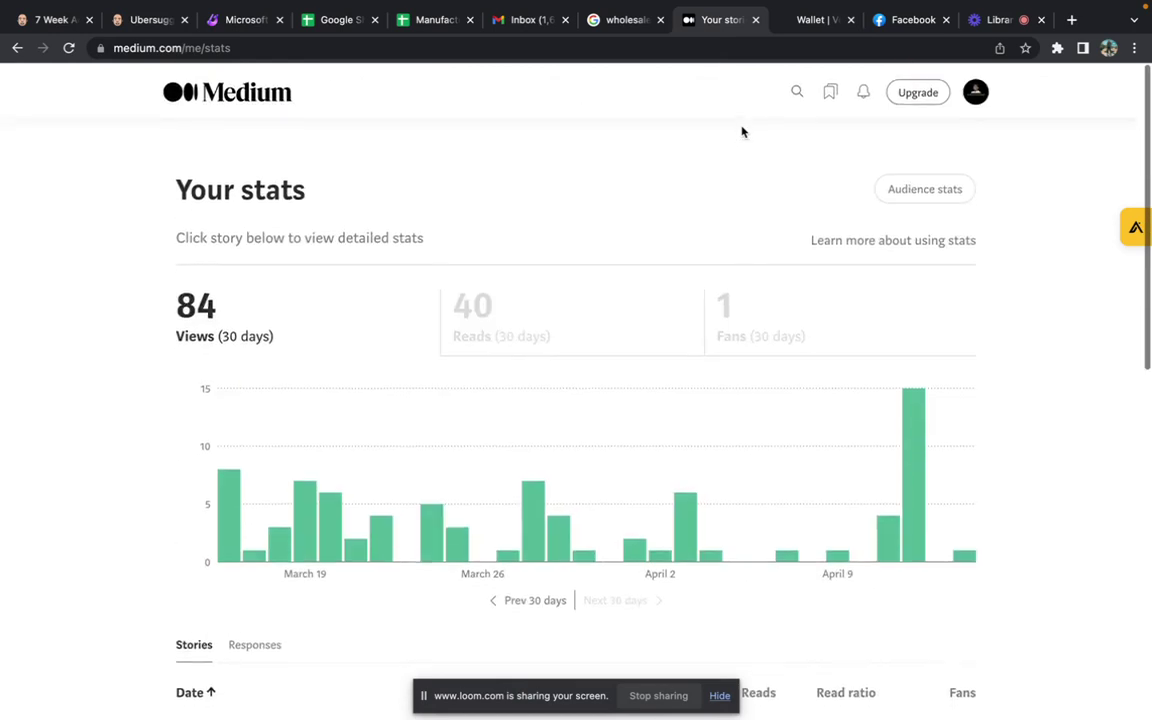
click(815, 20)
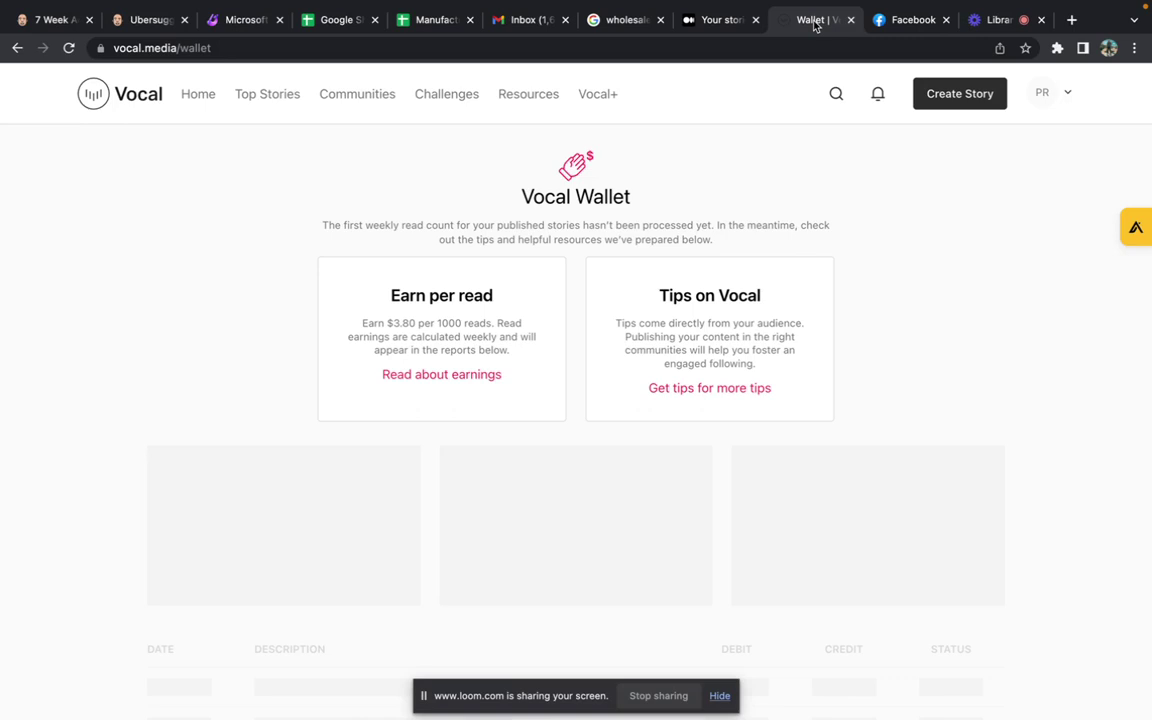
click(715, 24)
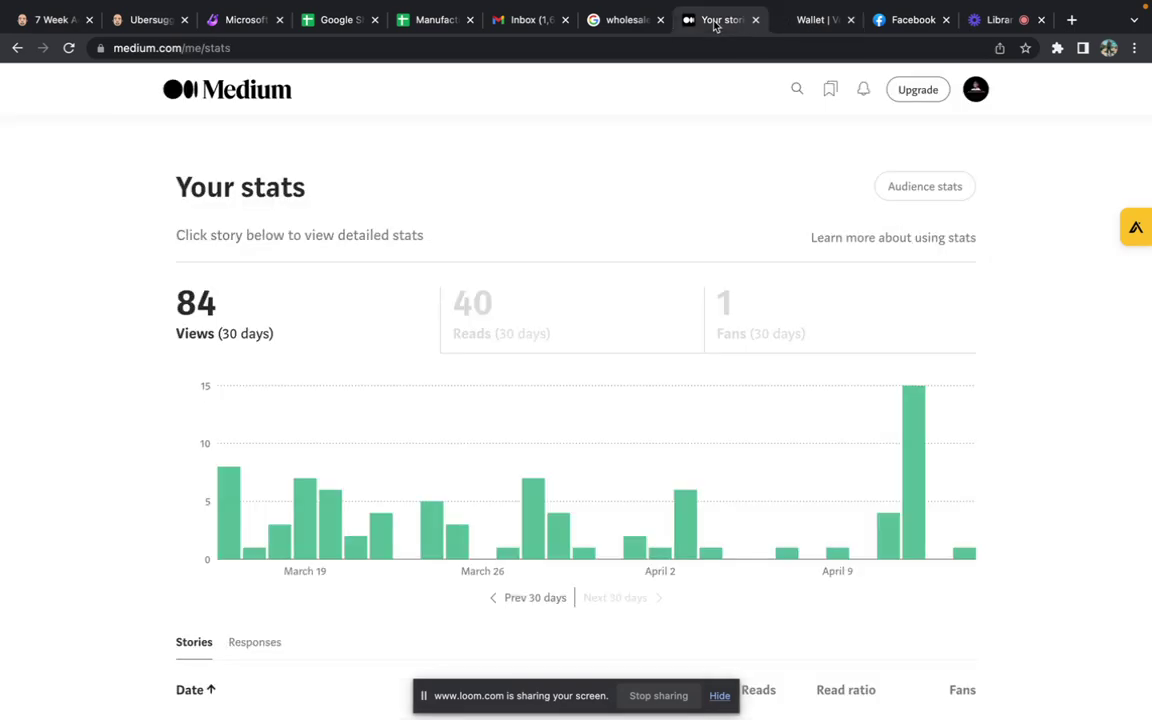
scroll(510, 192, down, 8)
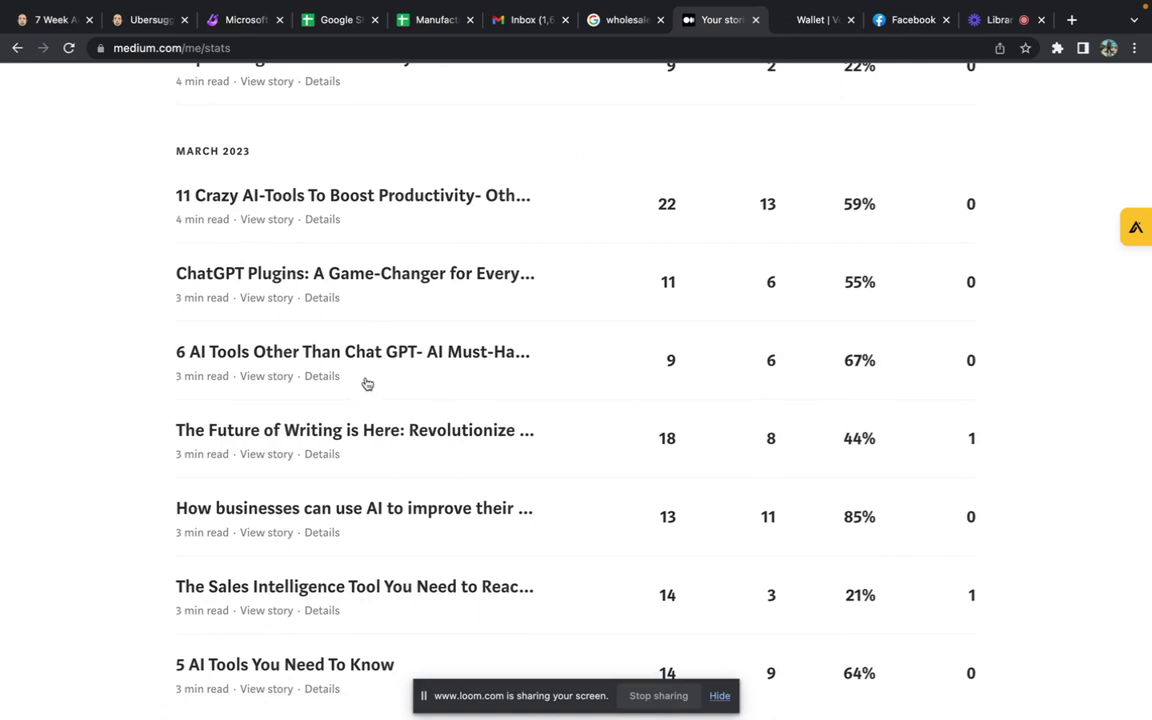
Step: Open the account's published stories on Vocal and check which articles are already listed there
click(813, 30)
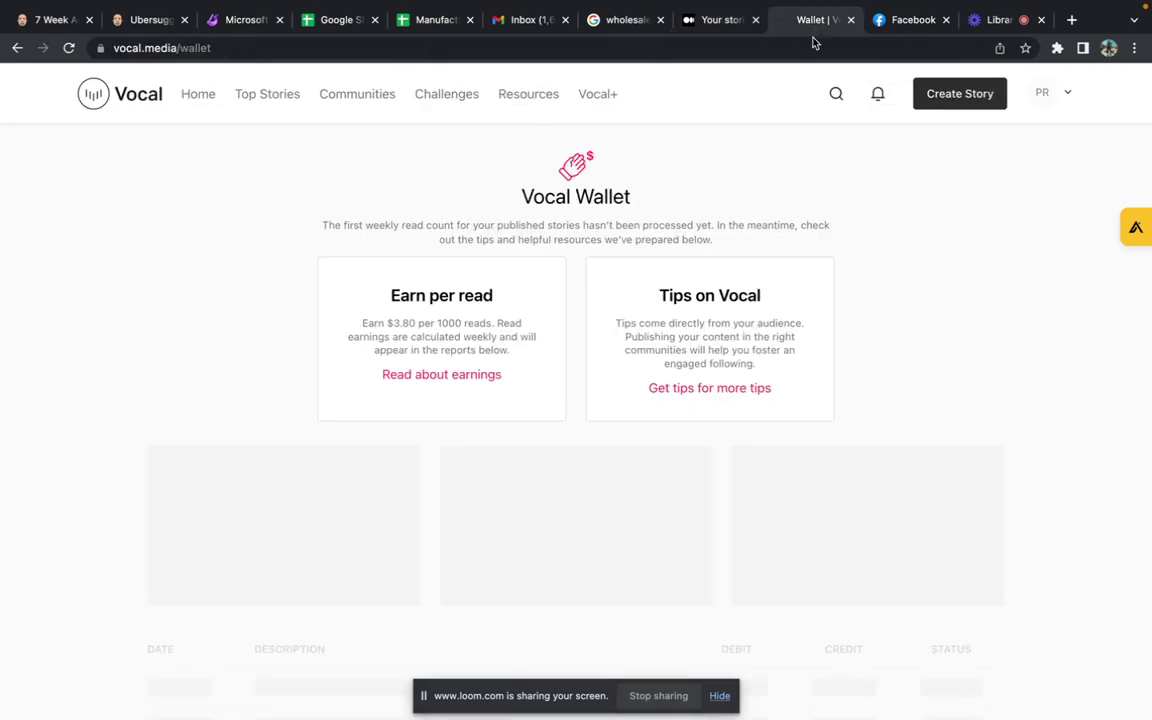
click(1050, 109)
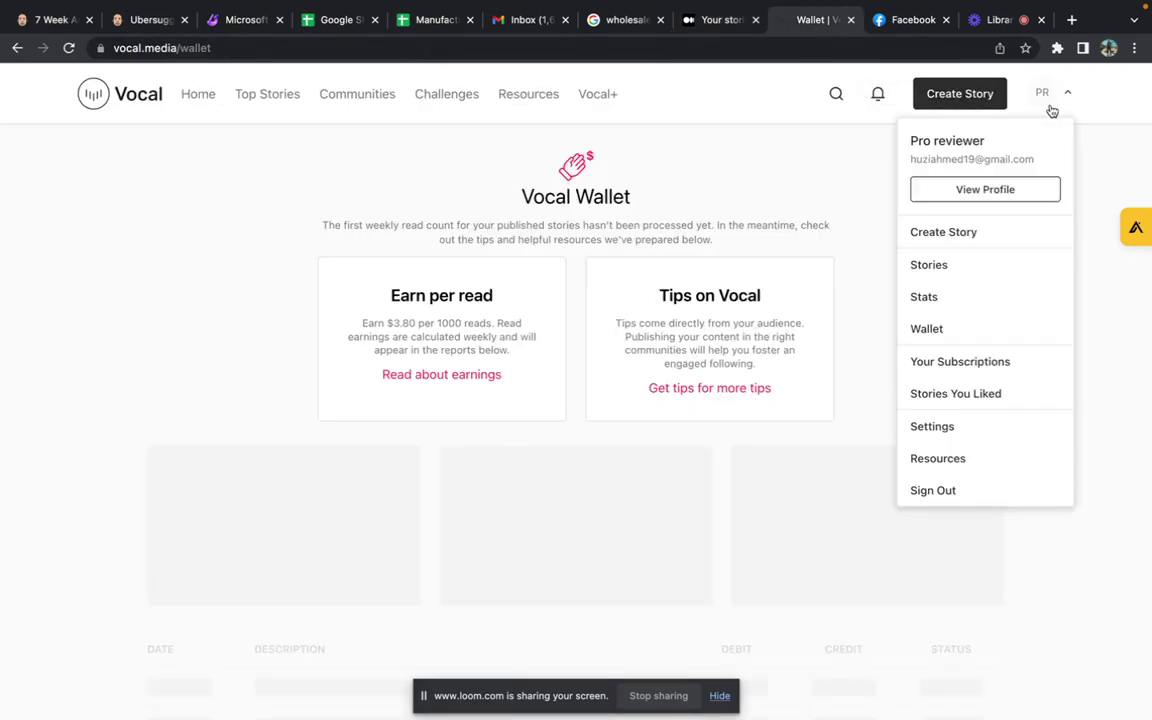
click(990, 262)
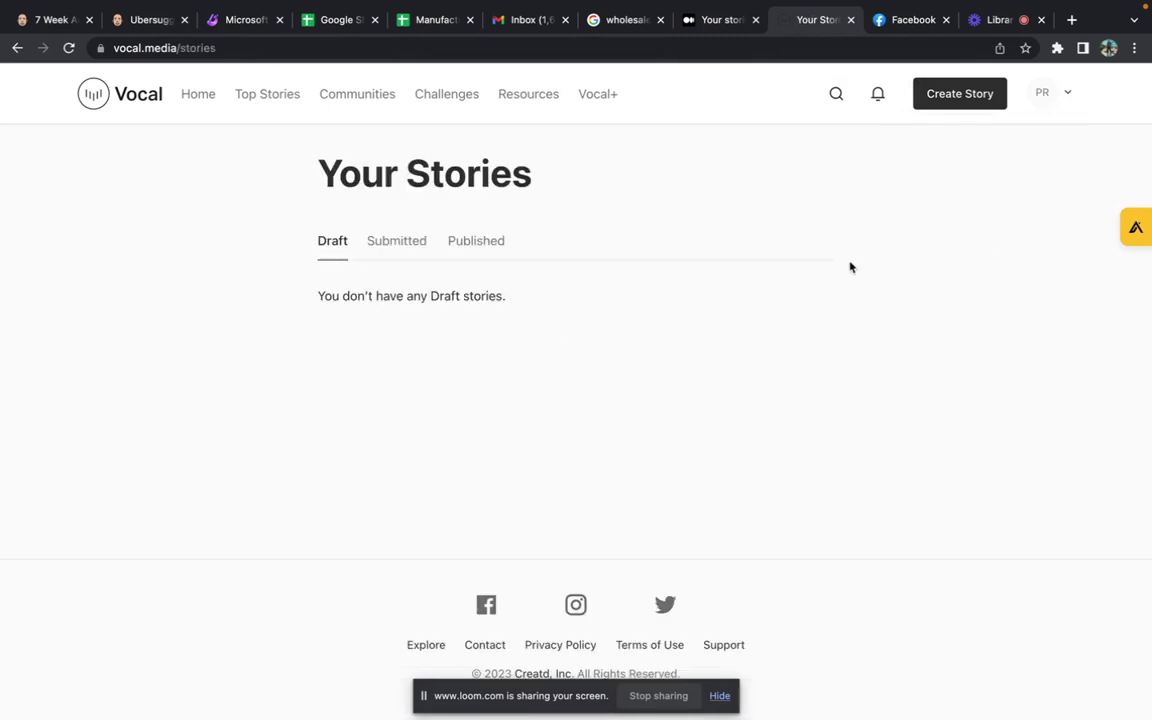
click(475, 244)
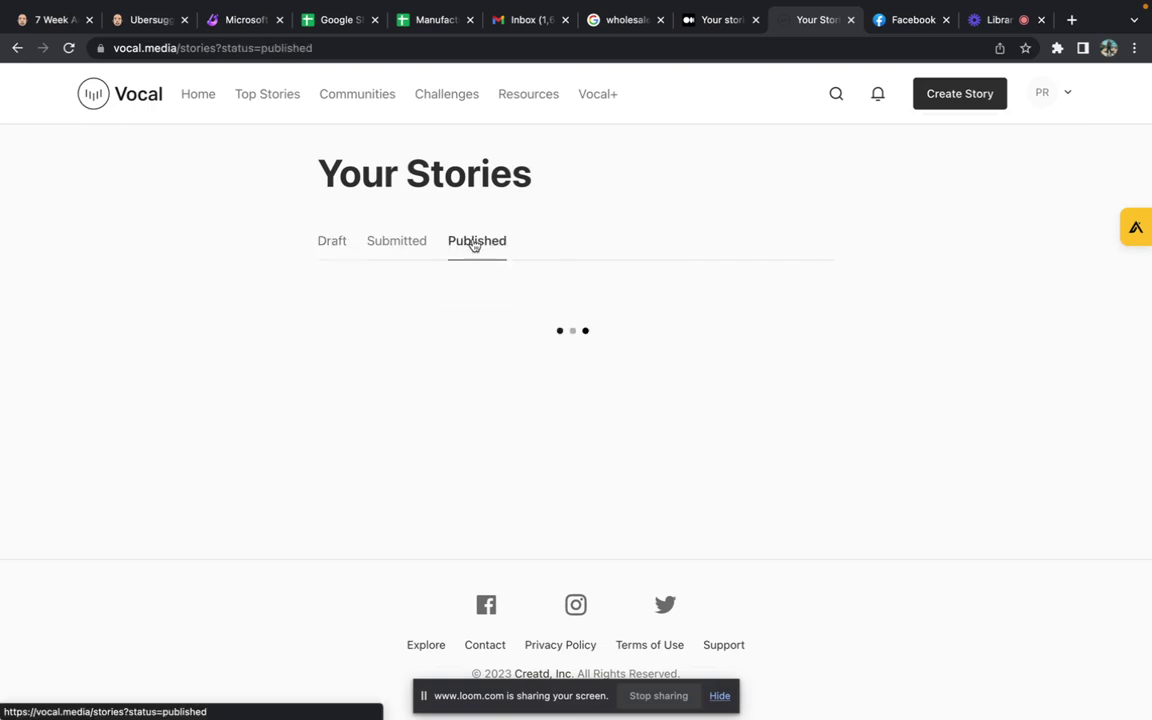
scroll(972, 343, down, 3)
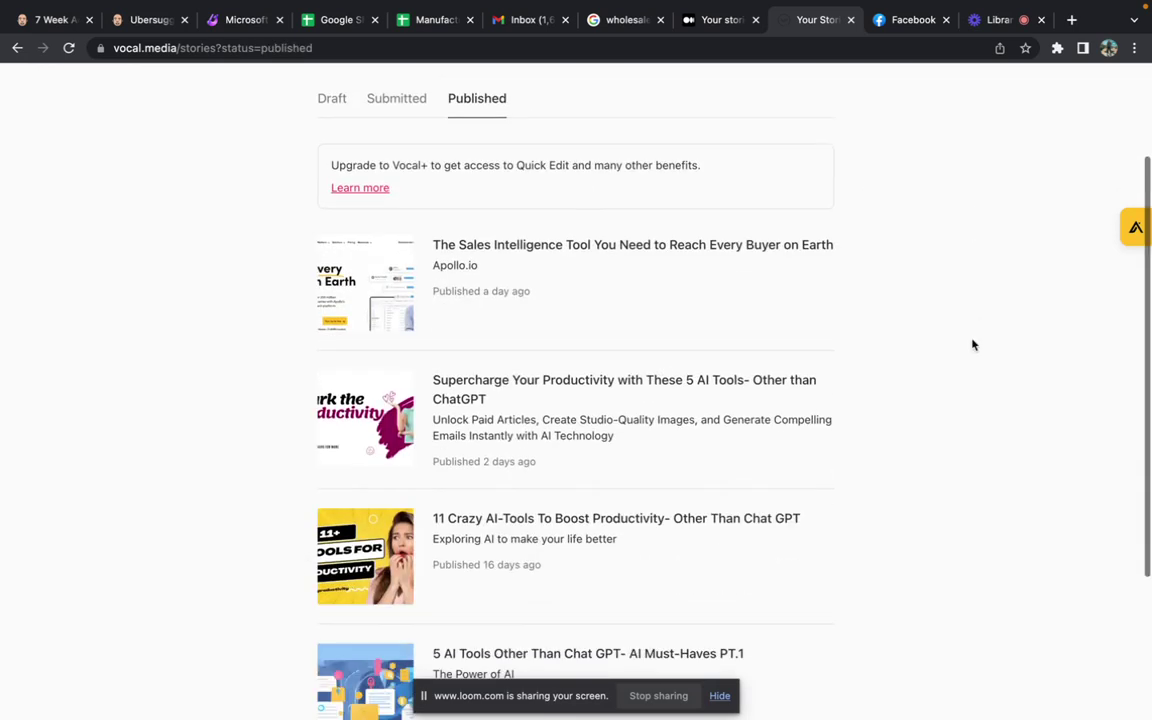
scroll(972, 343, down, 3)
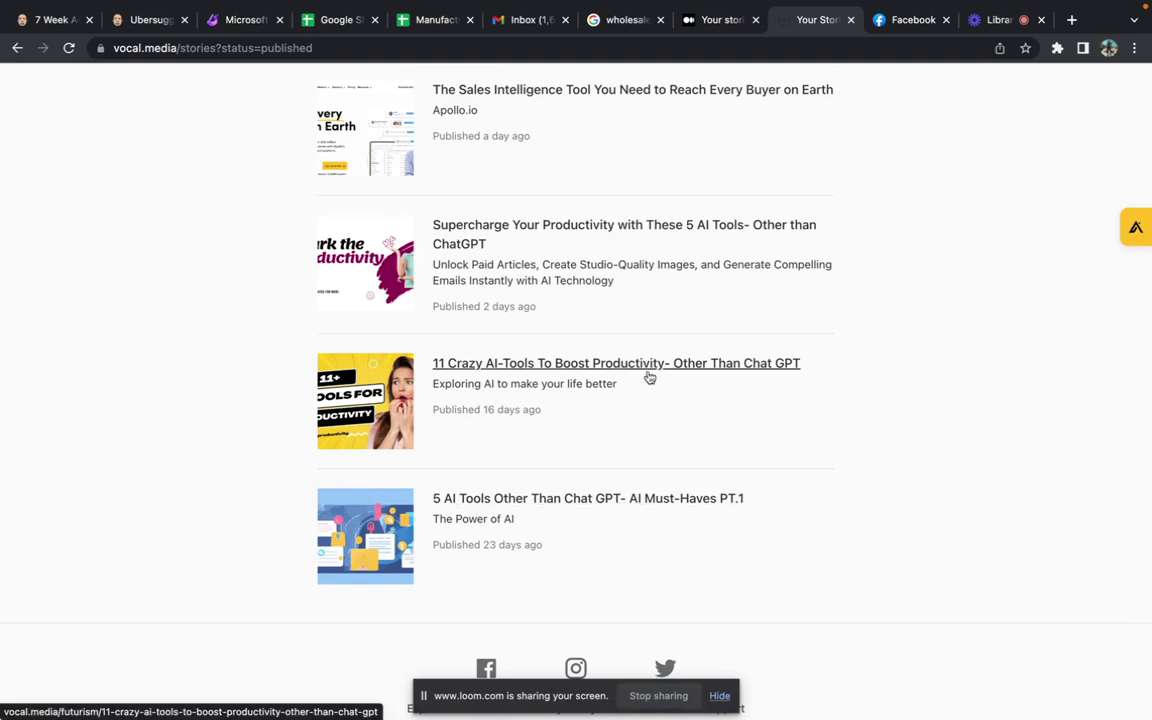
scroll(648, 377, up, 1)
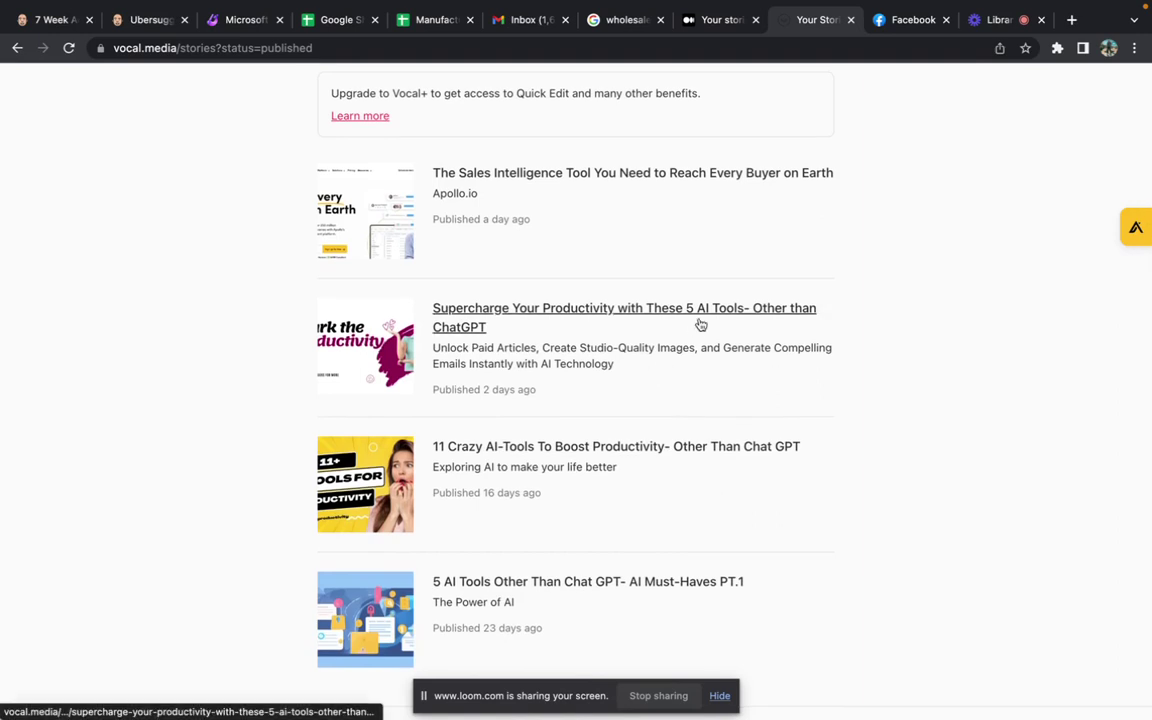
scroll(700, 324, up, 1)
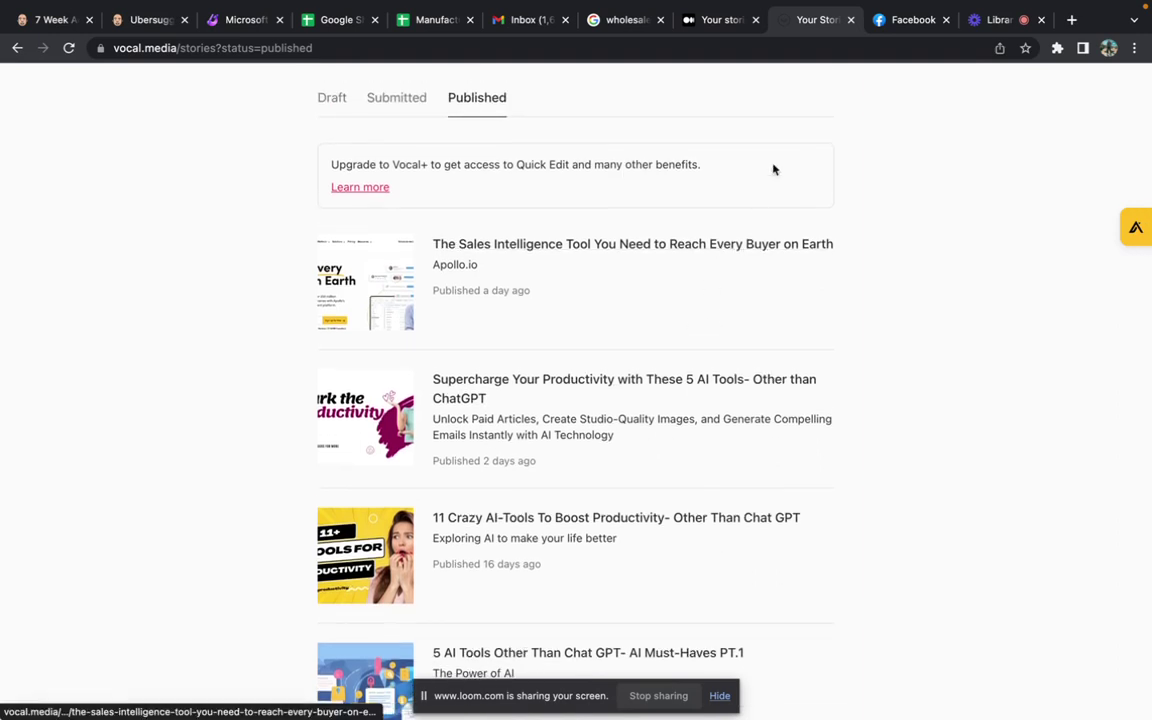
Step: Compare the Medium and Vocal story lists and open Medium's detailed stats for the story "6 AI Tools Other Than Chat GPT- AI Must-Haves PT.1"
click(727, 25)
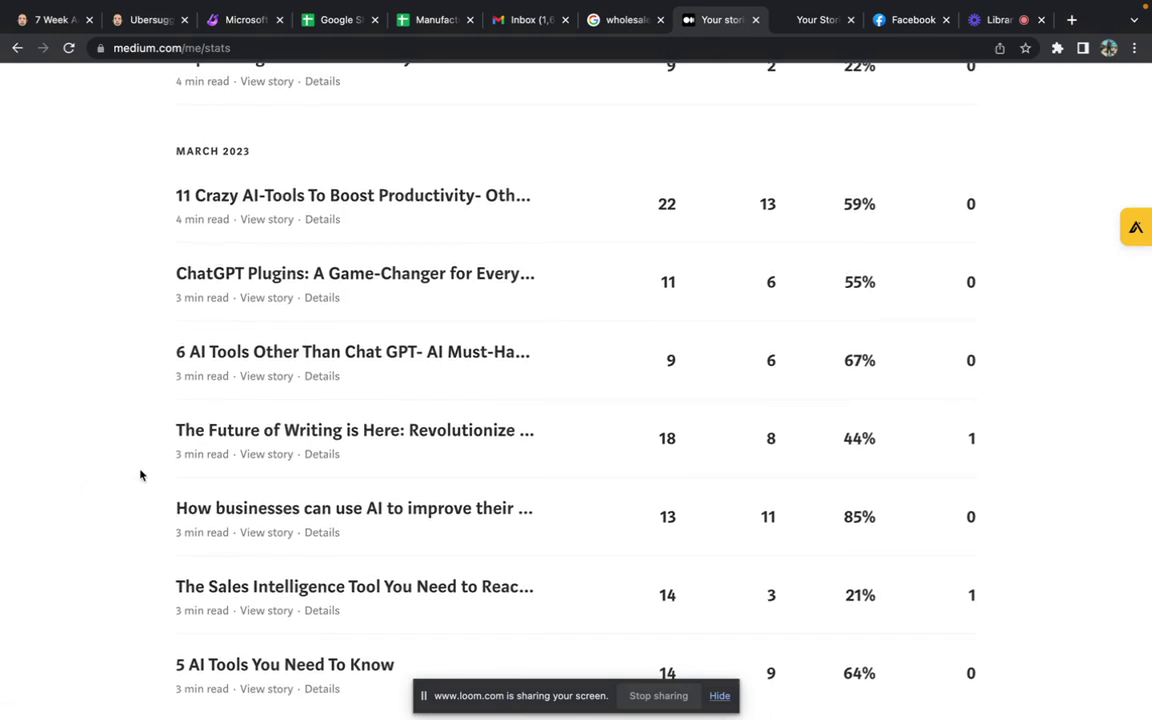
click(812, 16)
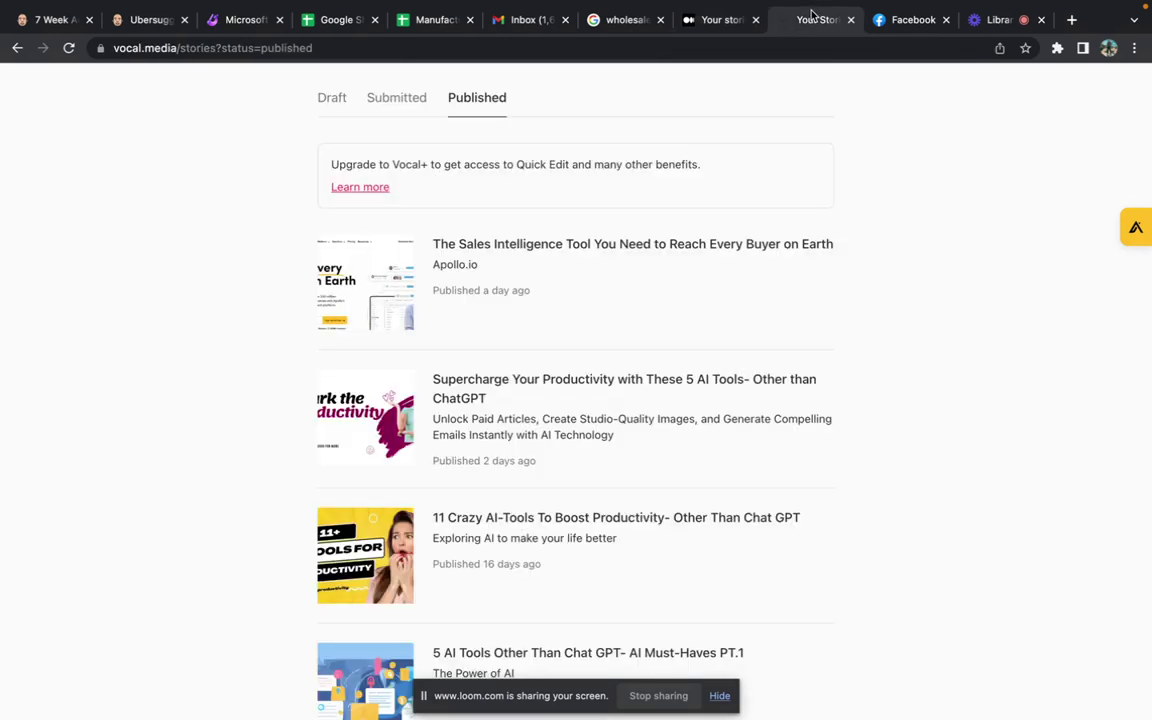
click(708, 20)
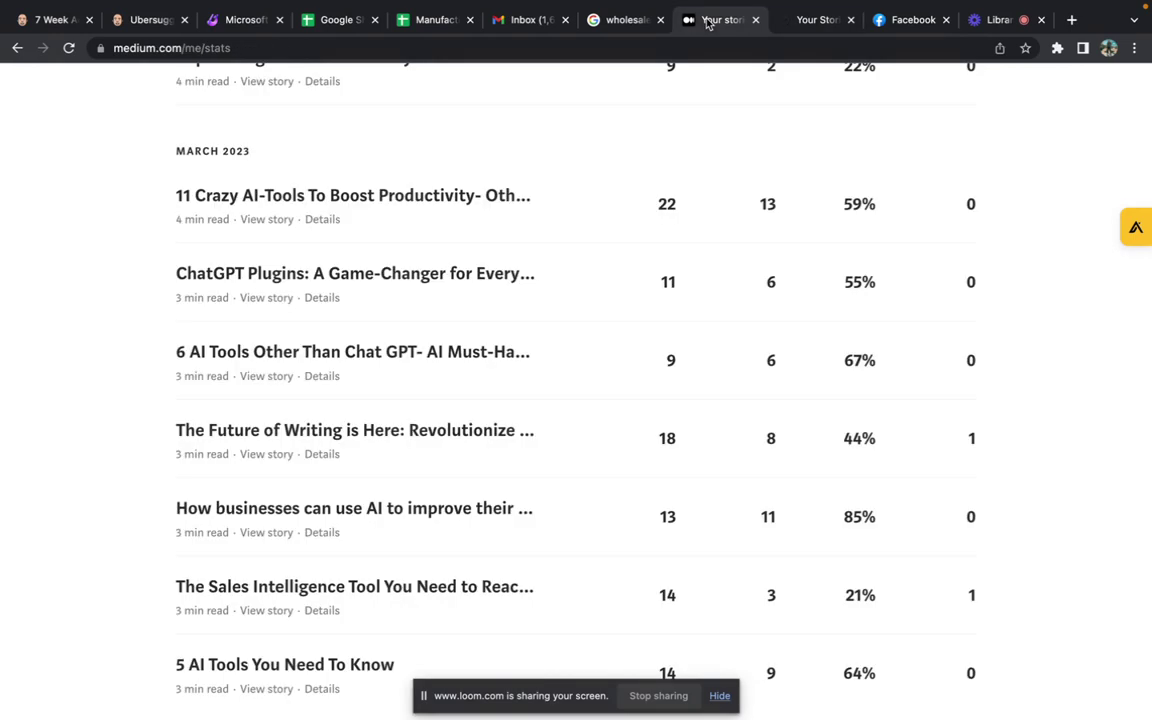
click(396, 365)
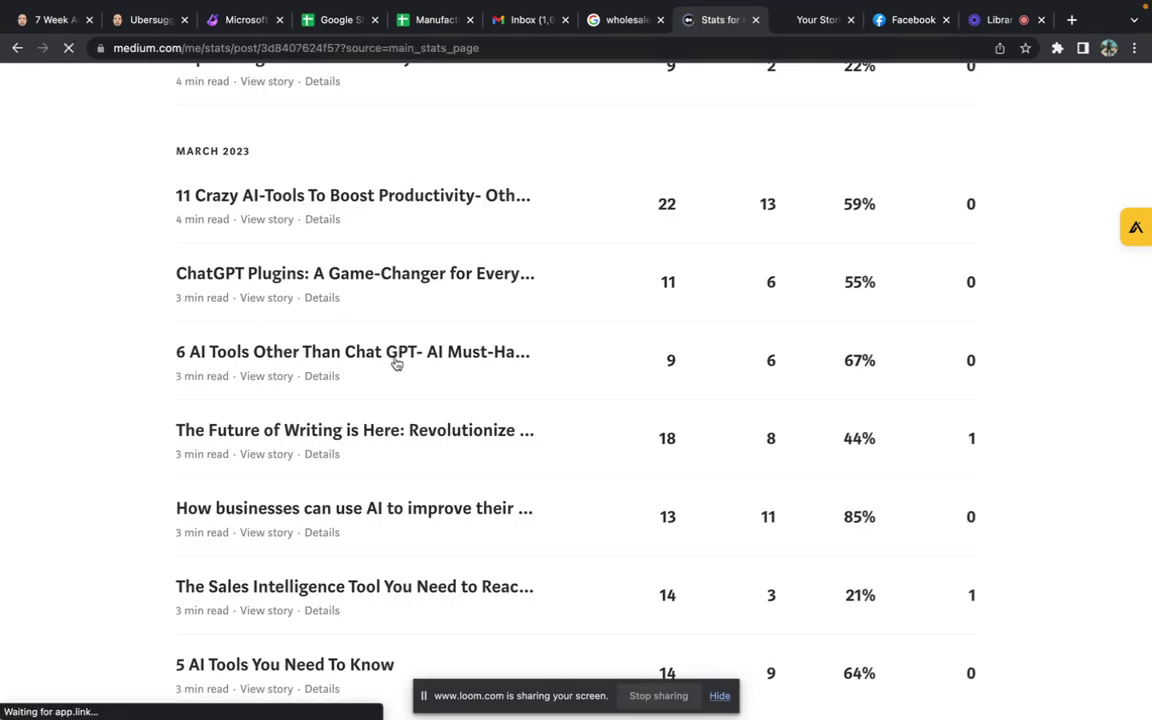
scroll(409, 442, down, 2)
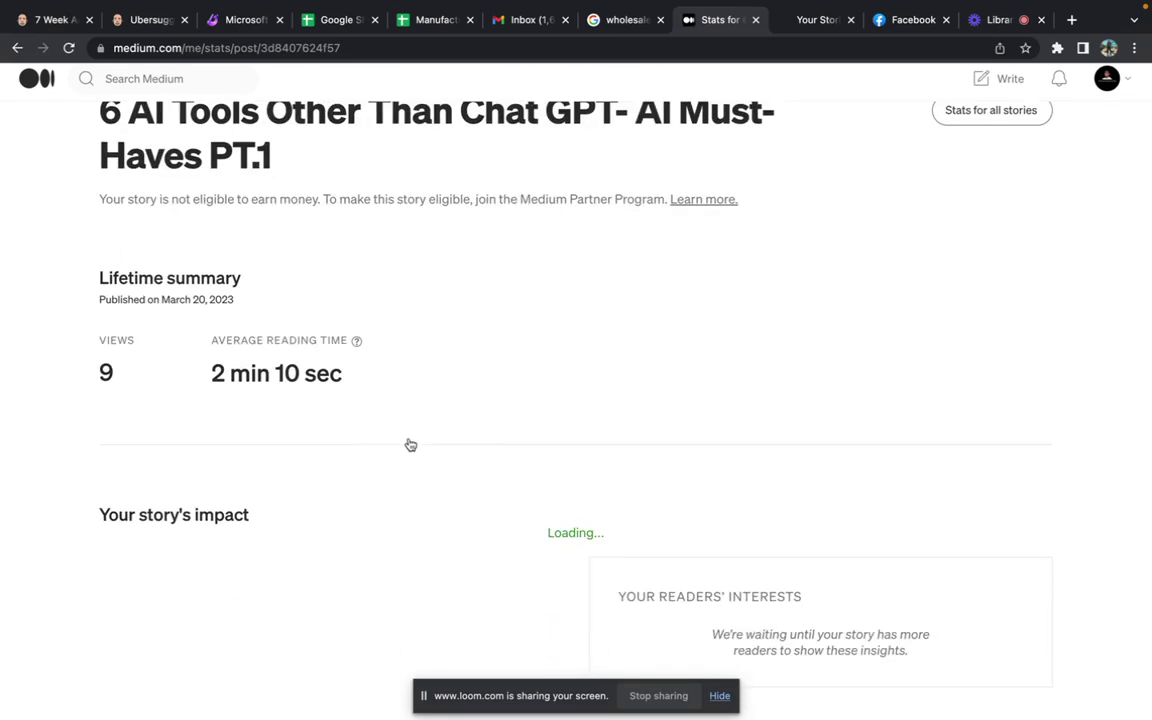
scroll(409, 442, up, 3)
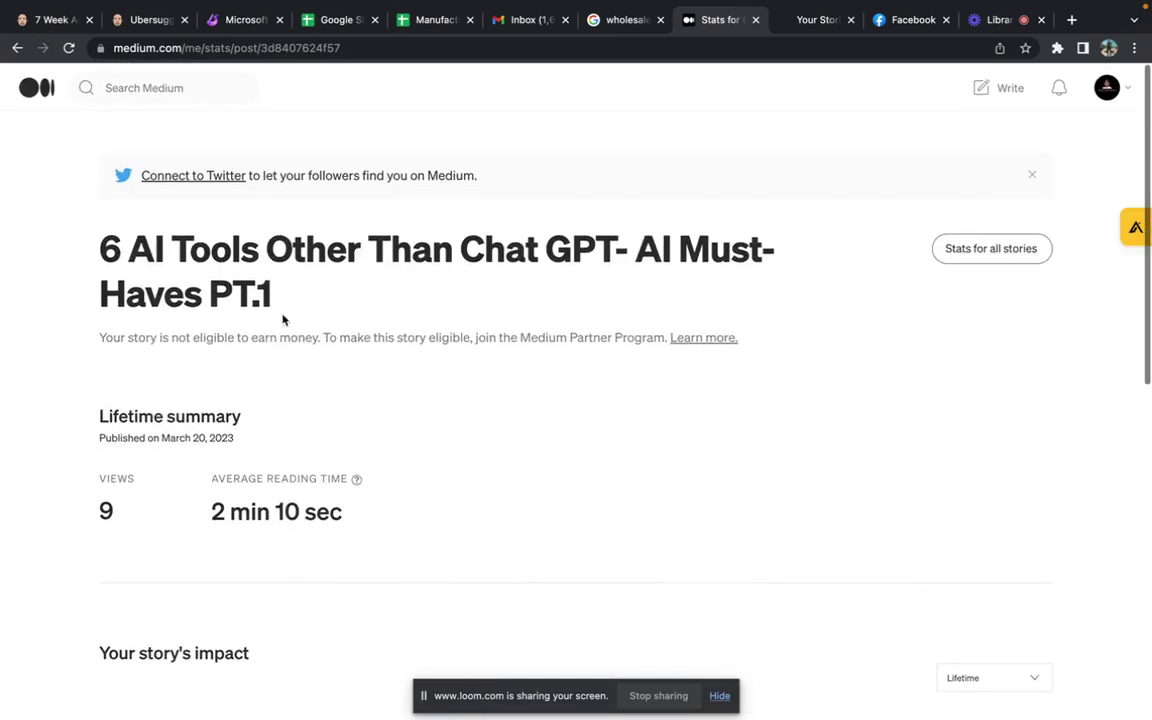
Step: Open the full Medium story and select its body from the introduction through the closing Cleanvoice paragraph
click(319, 316)
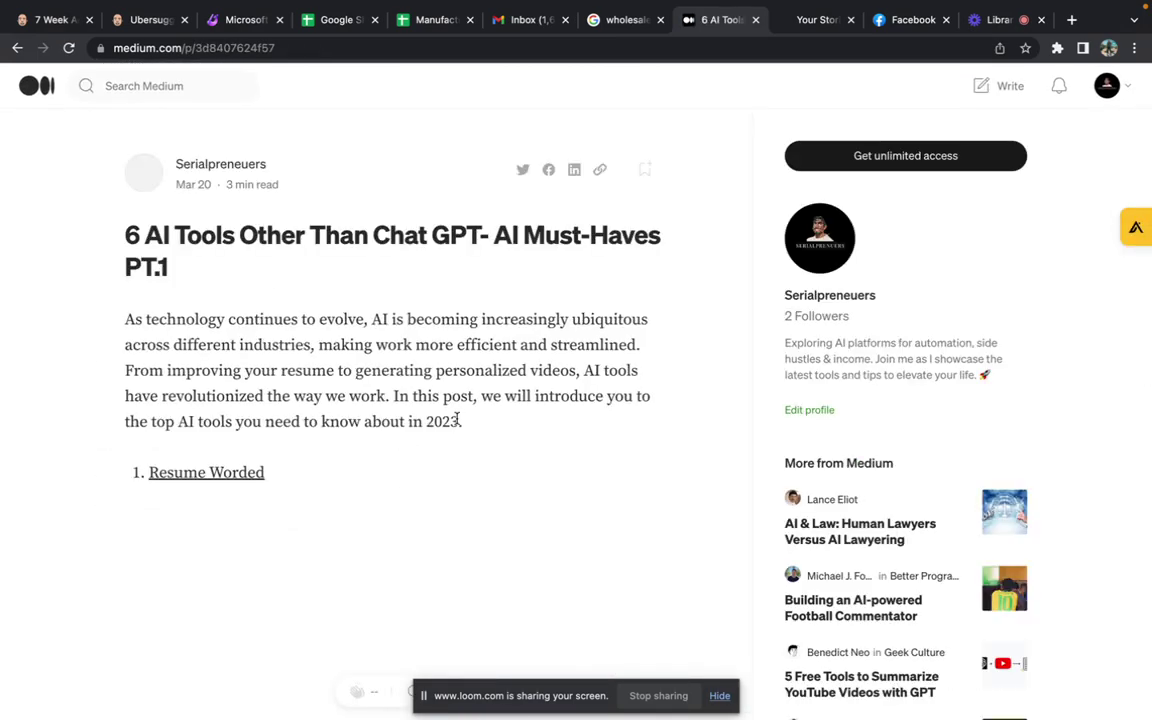
scroll(459, 420, down, 20)
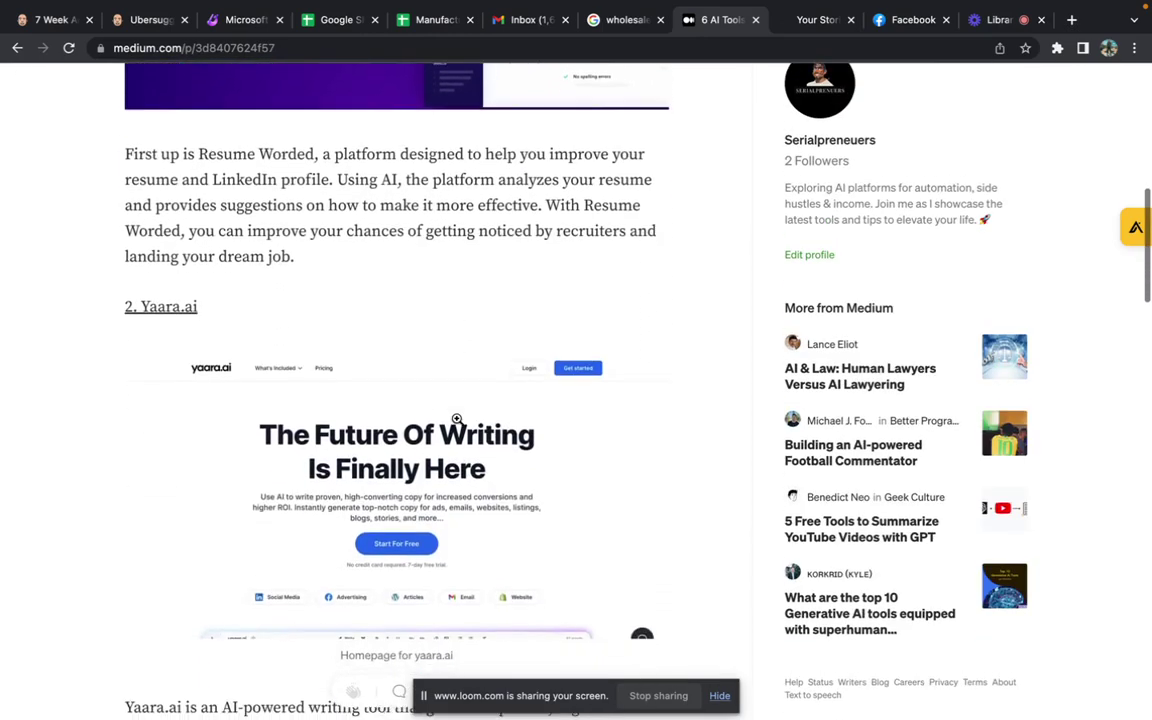
scroll(457, 424, down, 5)
scroll(457, 424, up, 3)
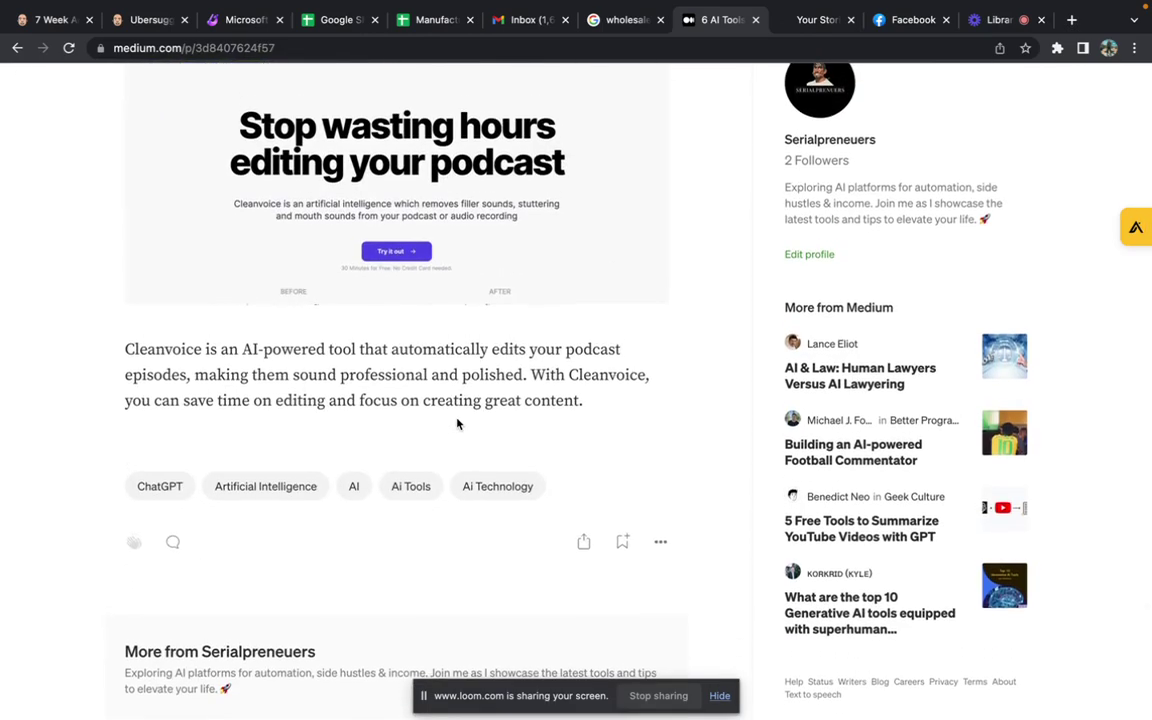
scroll(457, 420, up, 20)
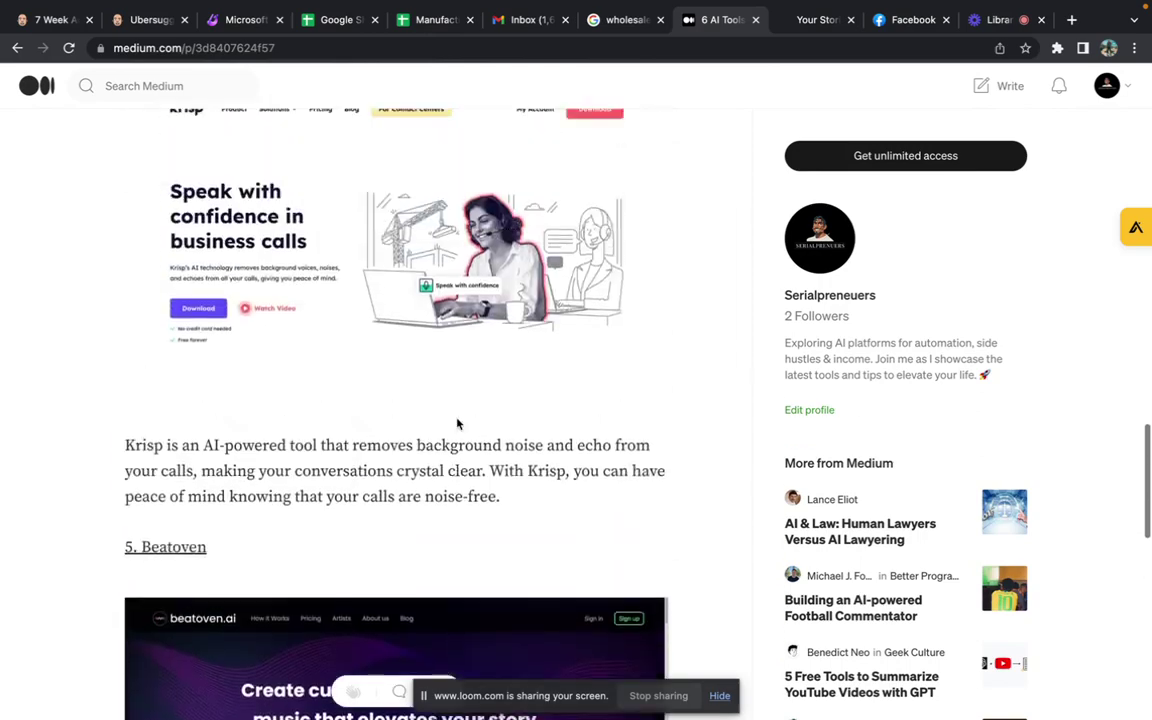
scroll(457, 420, up, 5)
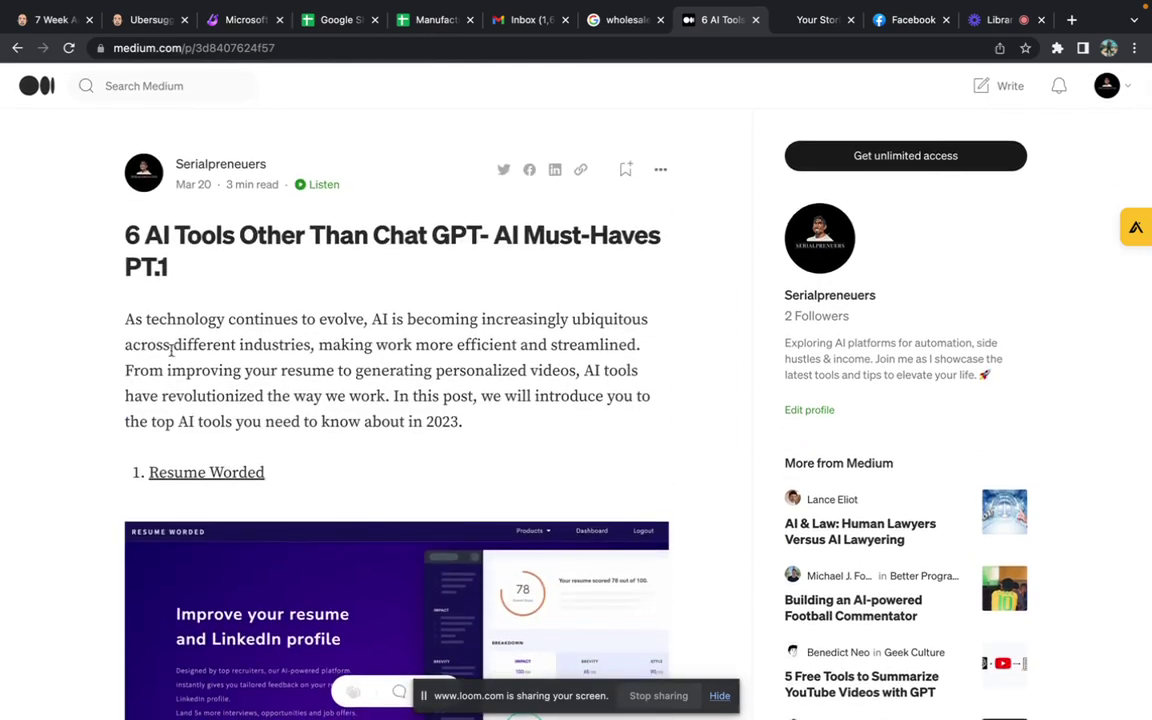
drag(124, 319, 588, 451)
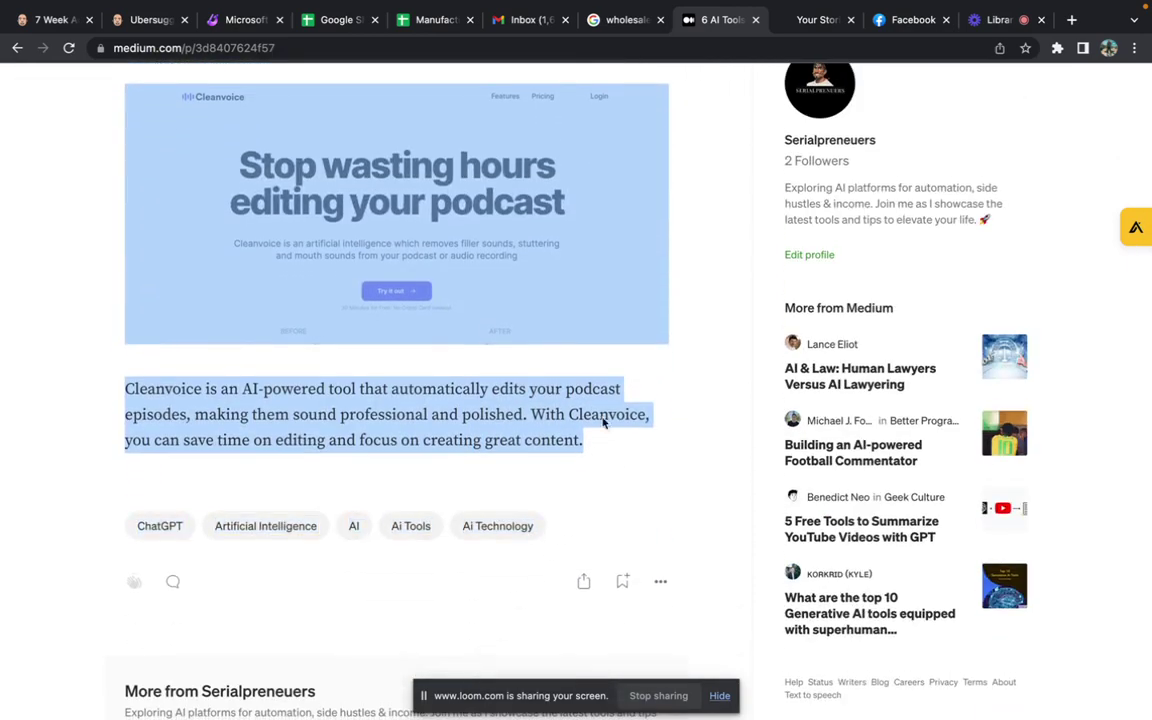
Step: Open ChatGPT in a new browser tab and dismiss the prompt to connect the OpenAI and AIPRM accounts
key(super+t)
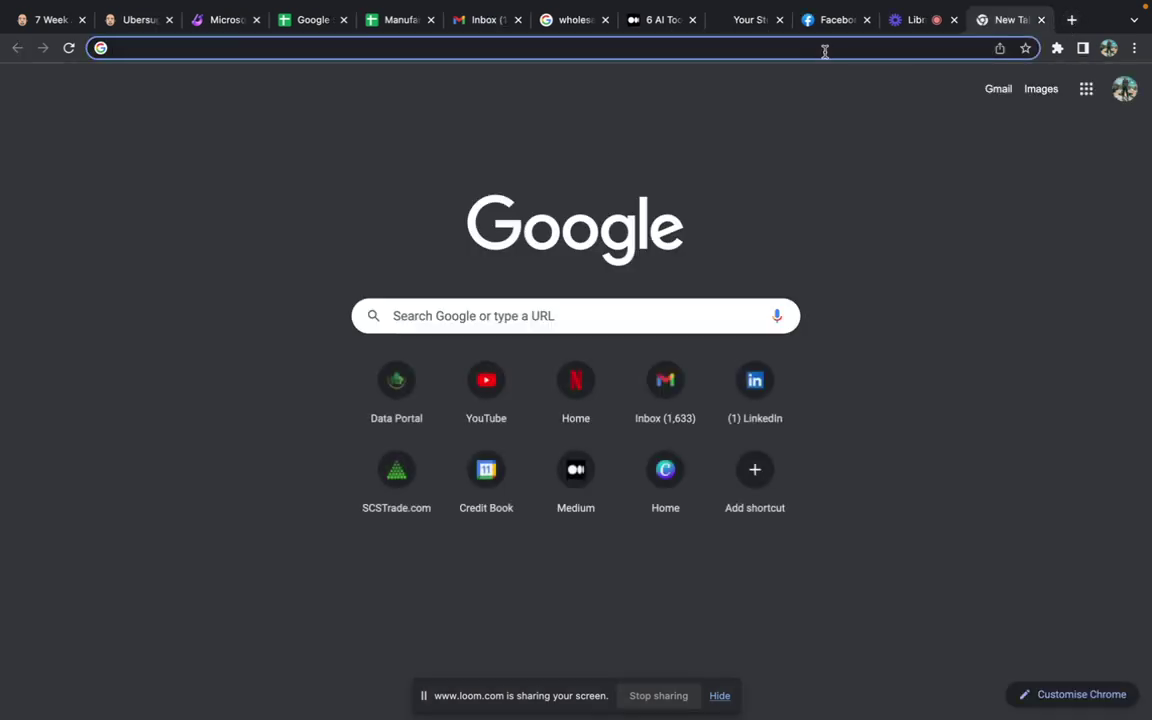
text(you)
key(BackSpace)
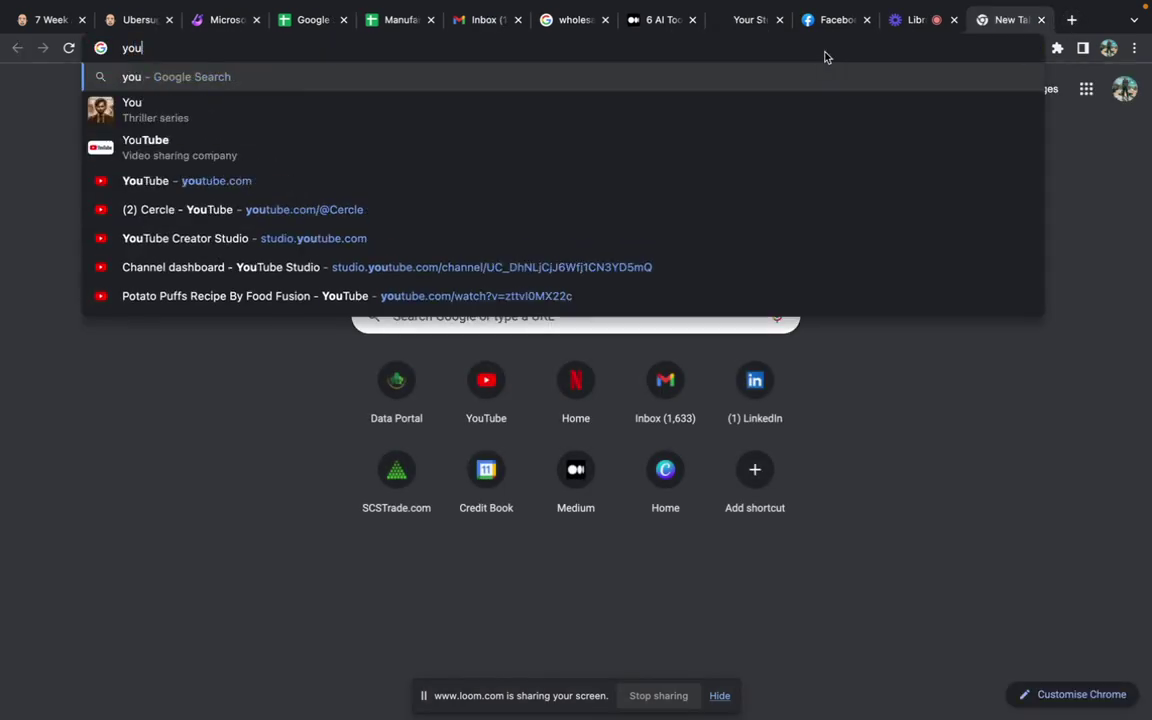
key(BackSpace)
key(BackSpace)
key(BackSpace)
text(chat)
key(Return)
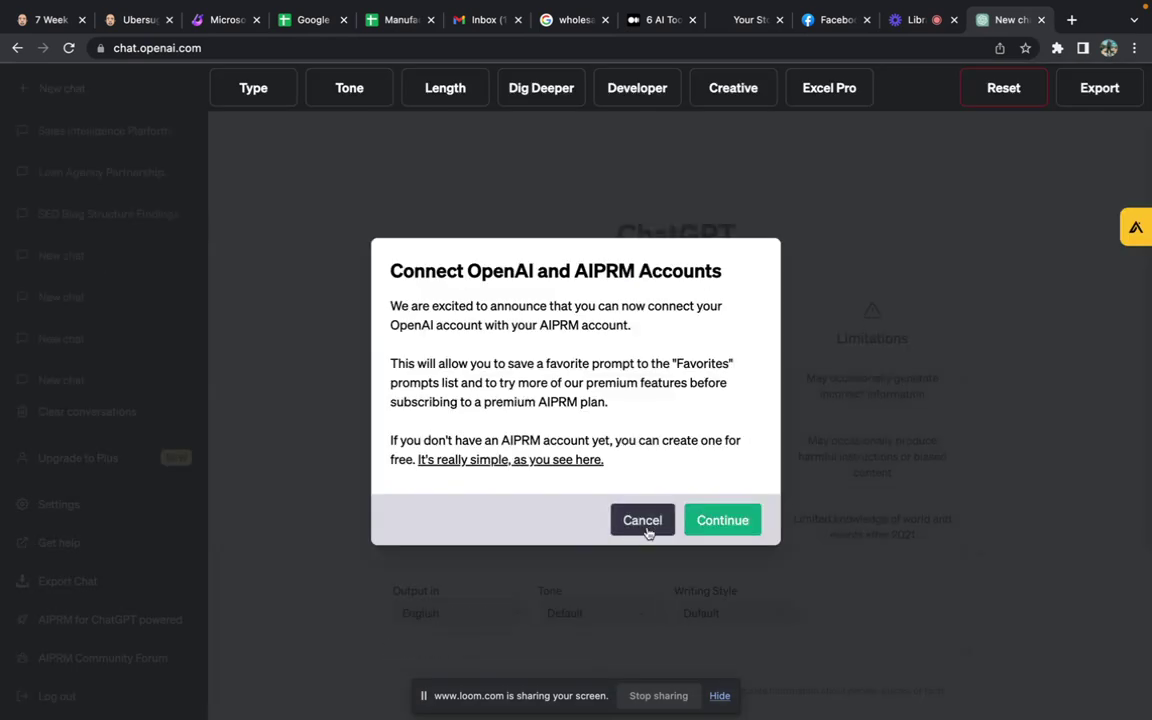
click(644, 521)
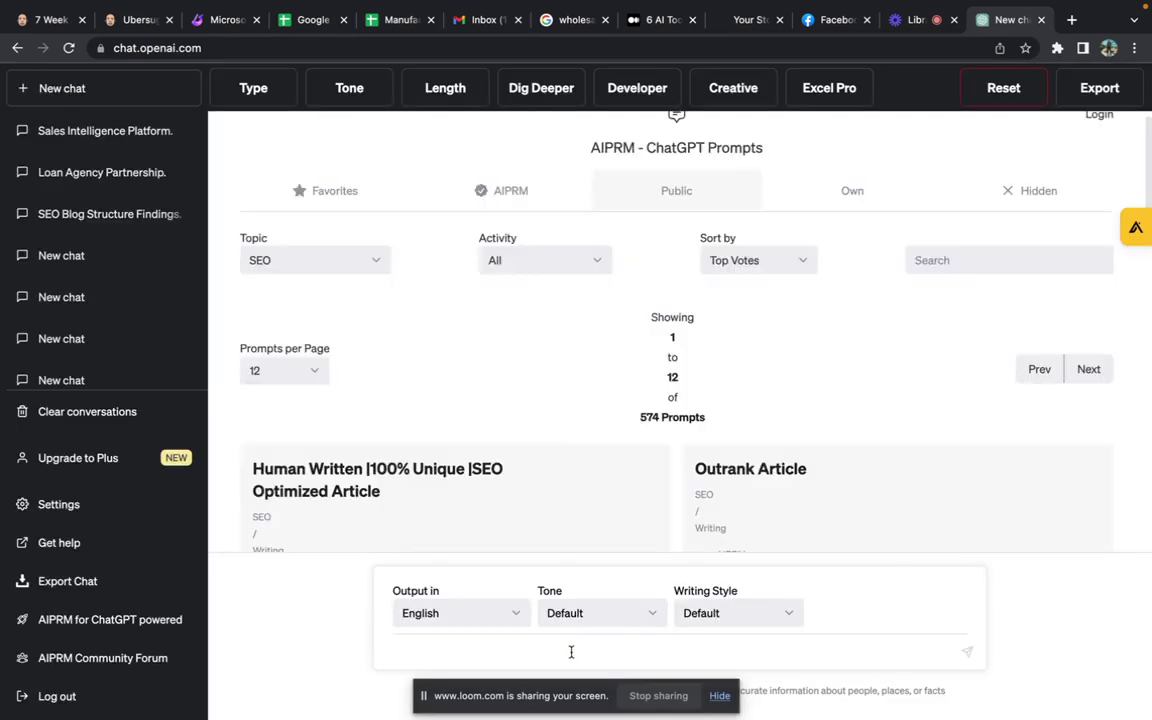
Step: Paste the copied Medium story into ChatGPT and submit it with the instruction "Prolong the above blog post to 800 words"
click(571, 651)
key(super+v)
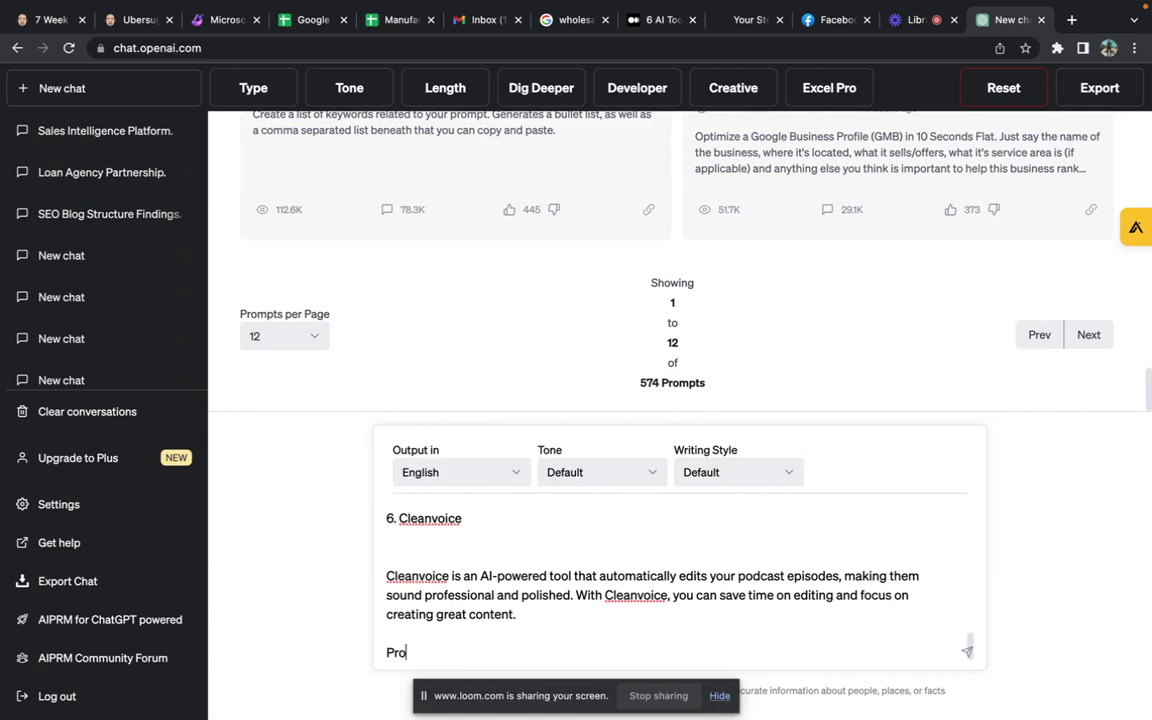
text(Prolong the above)
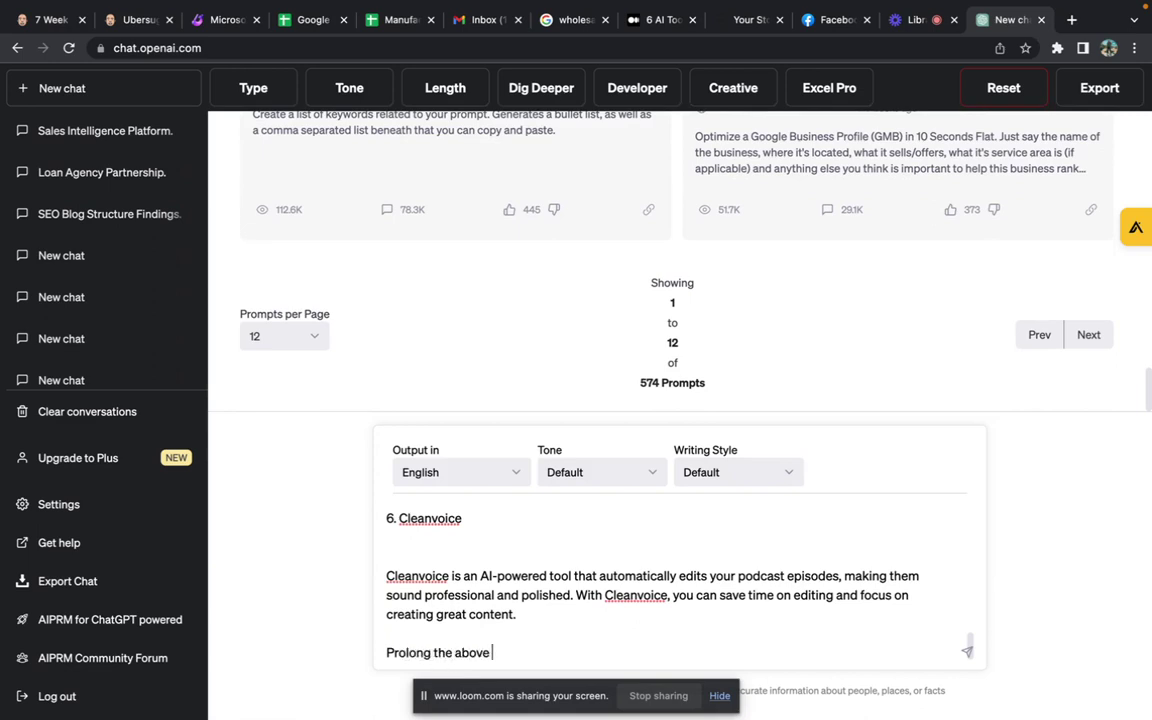
text( blog post to 800)
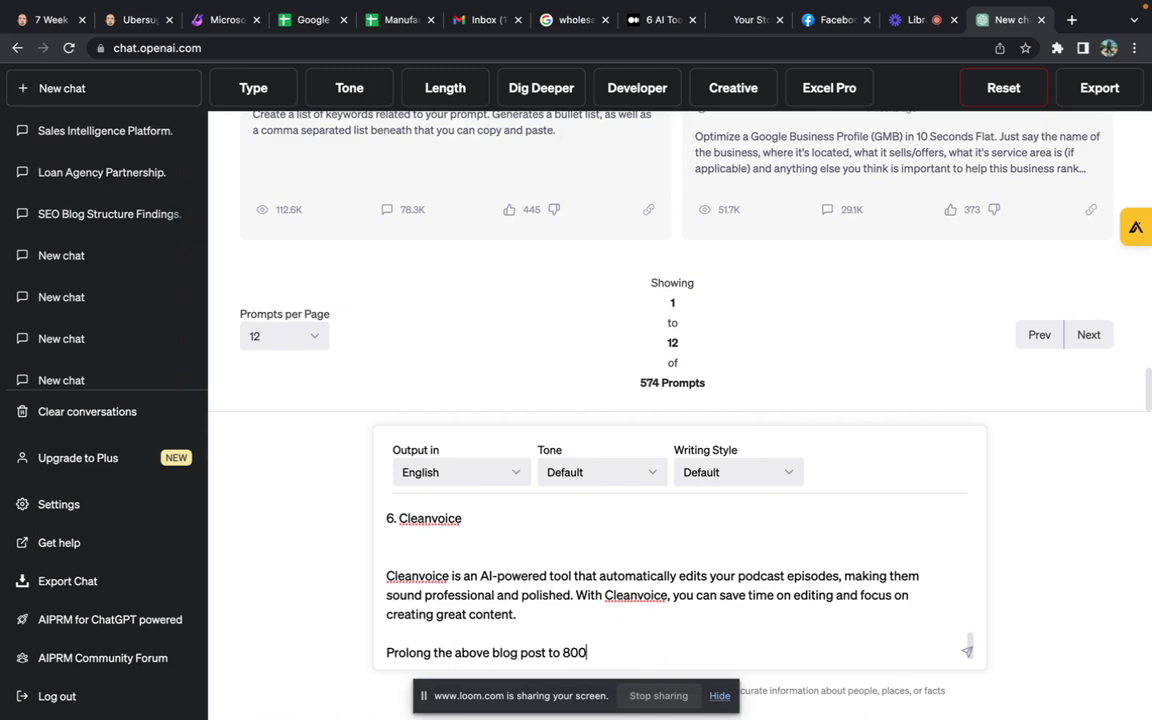
text( words)
key(Return)
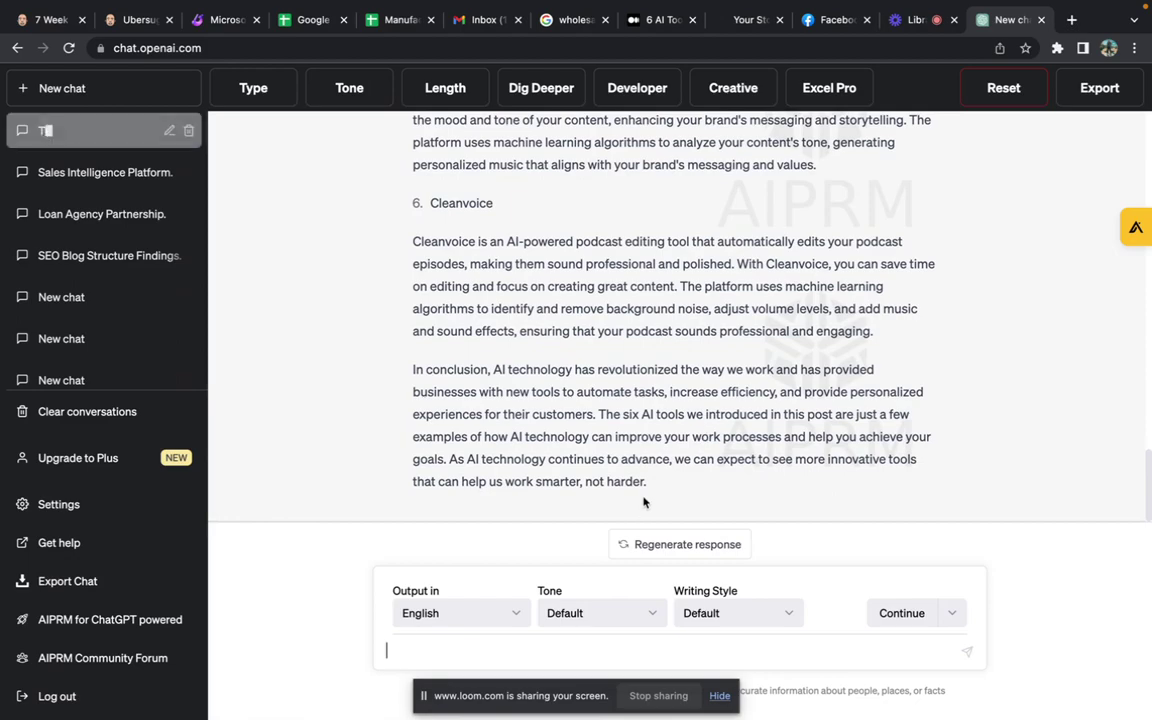
Step: Select and copy the entire ChatGPT-expanded article, from the AI introduction through the conclusion
drag(651, 486, 406, 211)
scroll(406, 211, up, 10)
scroll(406, 211, up, 8)
scroll(406, 211, down, 3)
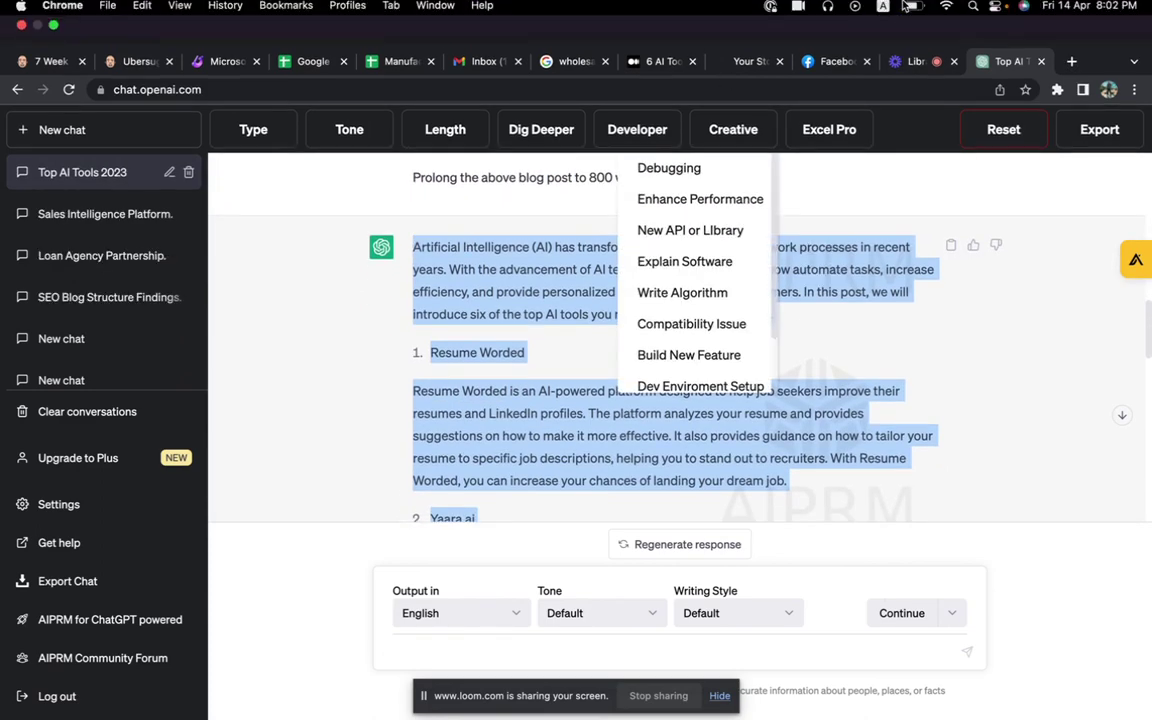
Step: Switch to Vocal, create a new story and paste the expanded article into its body
click(652, 62)
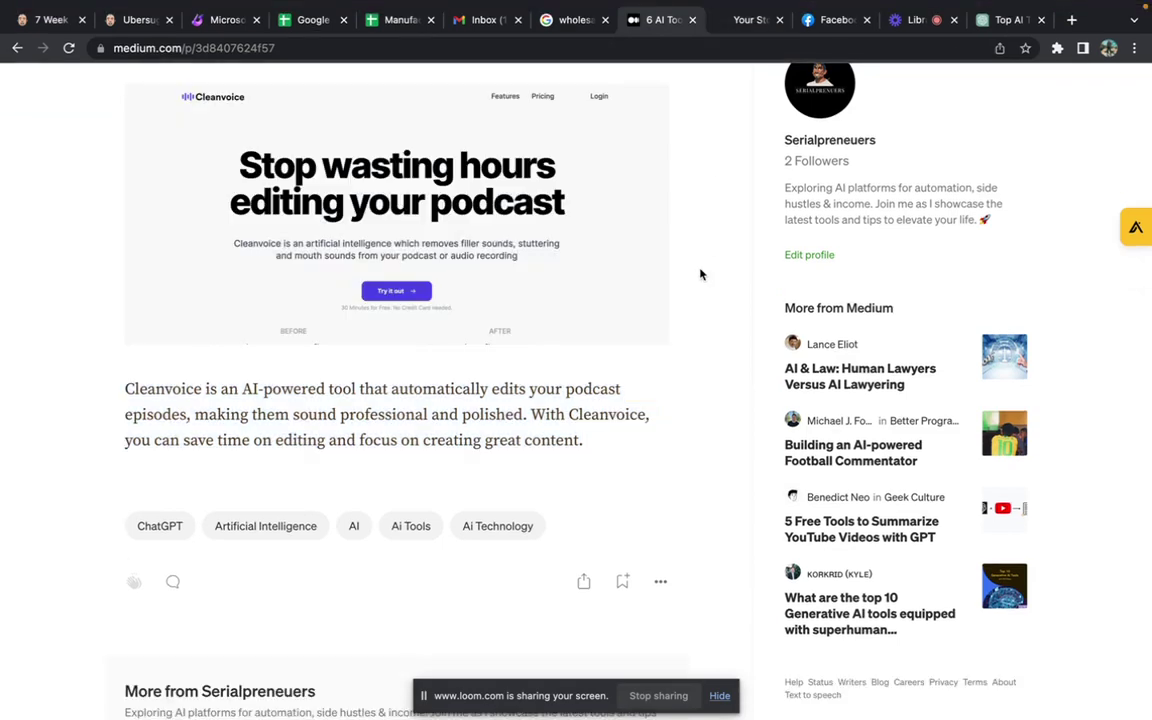
click(742, 24)
scroll(740, 143, up, 3)
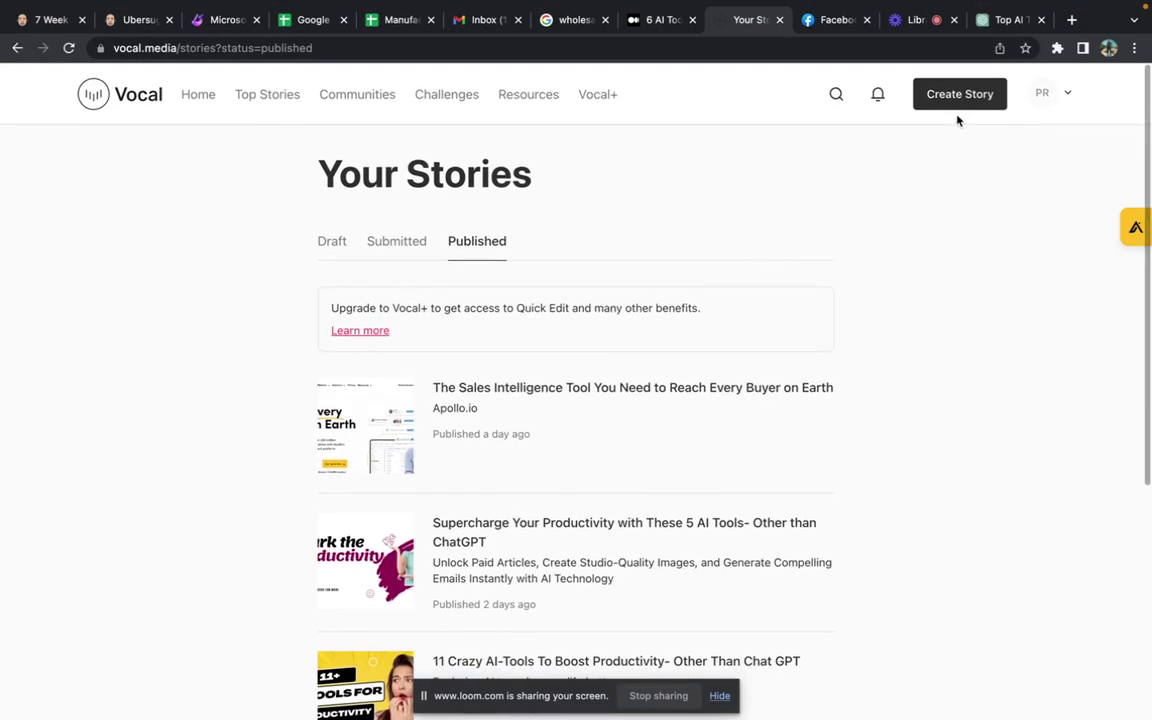
click(969, 98)
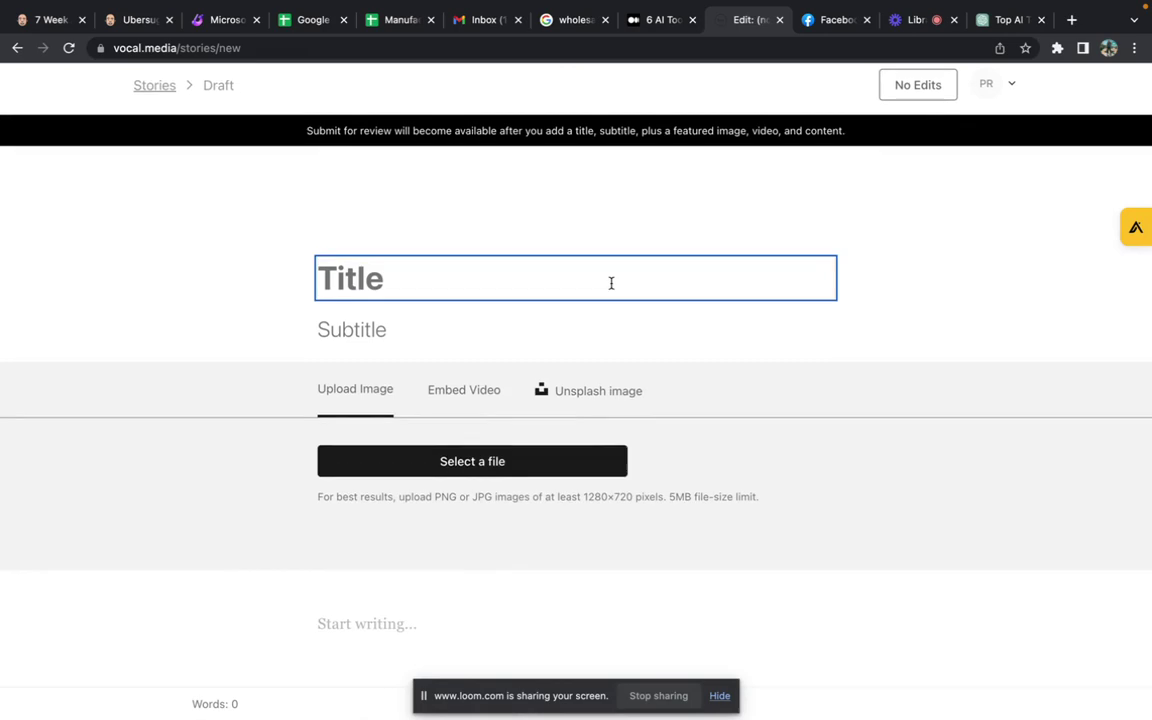
click(452, 643)
key(super+v)
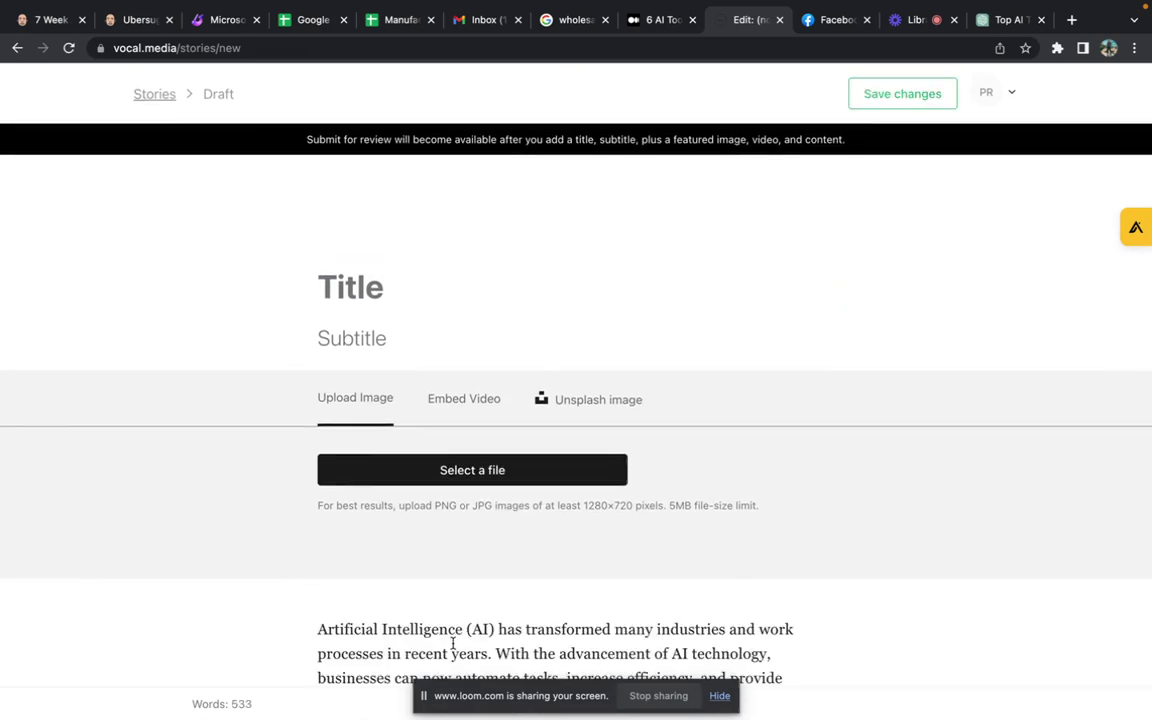
Step: Remove the extra blank line above the conclusion and start a new line after the closing paragraph
scroll(452, 643, down, 15)
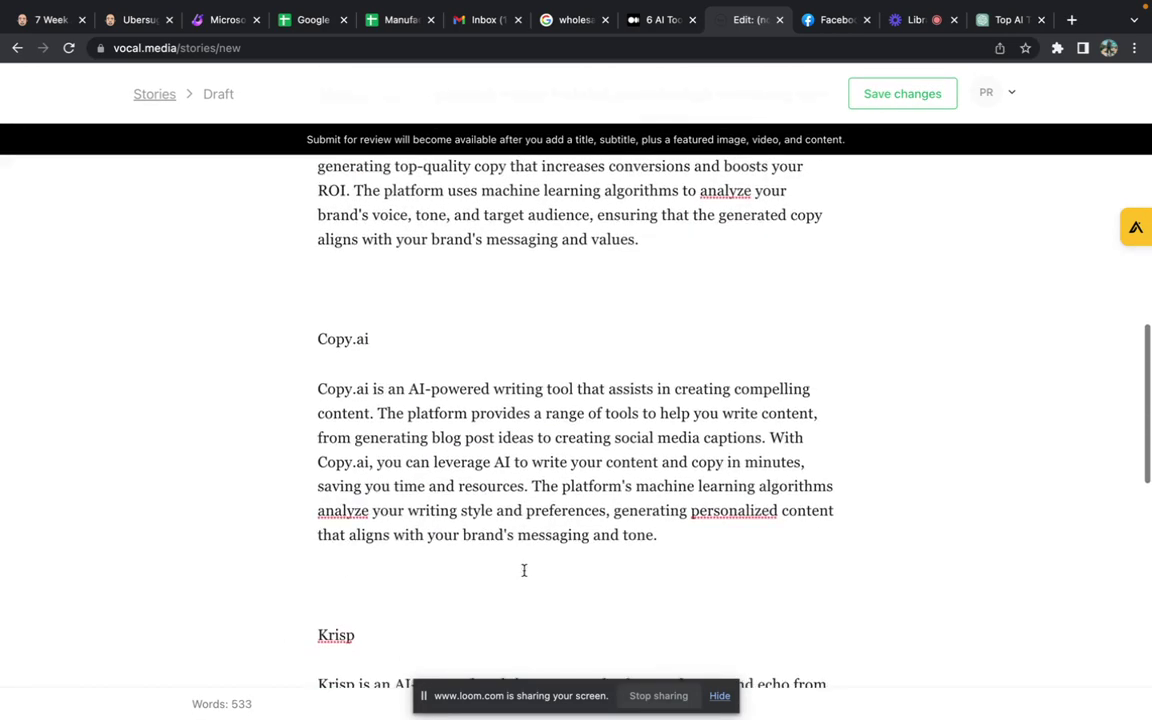
scroll(523, 570, up, 1)
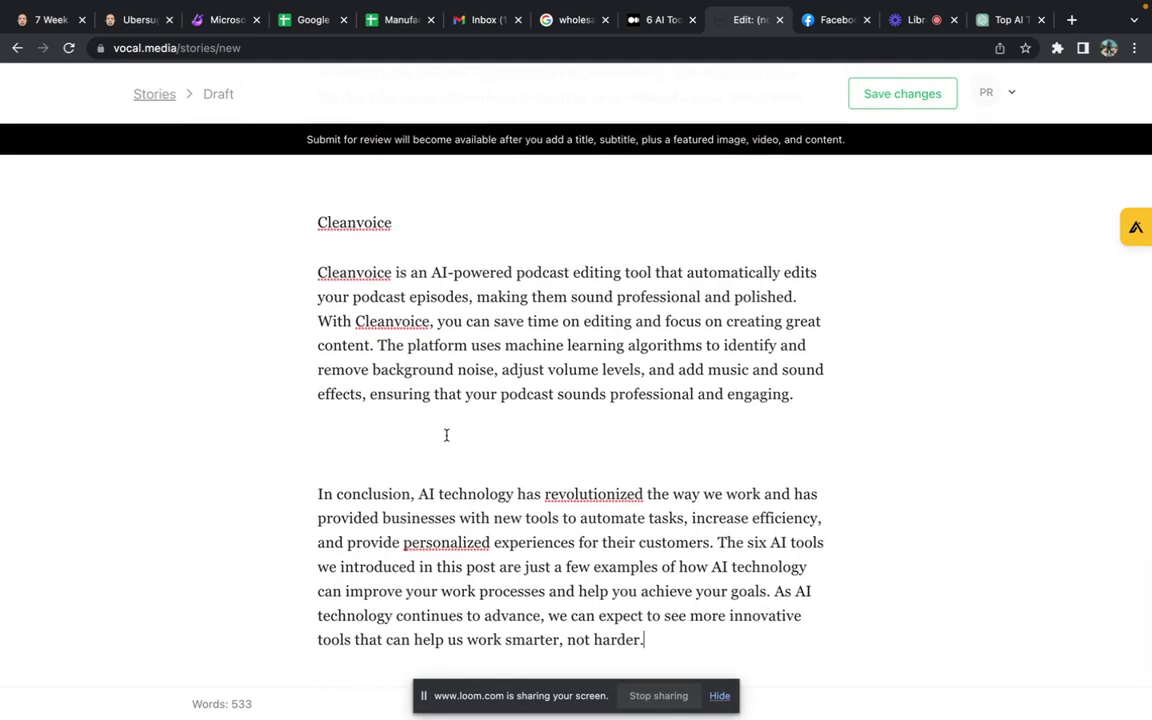
click(451, 448)
key(BackSpace)
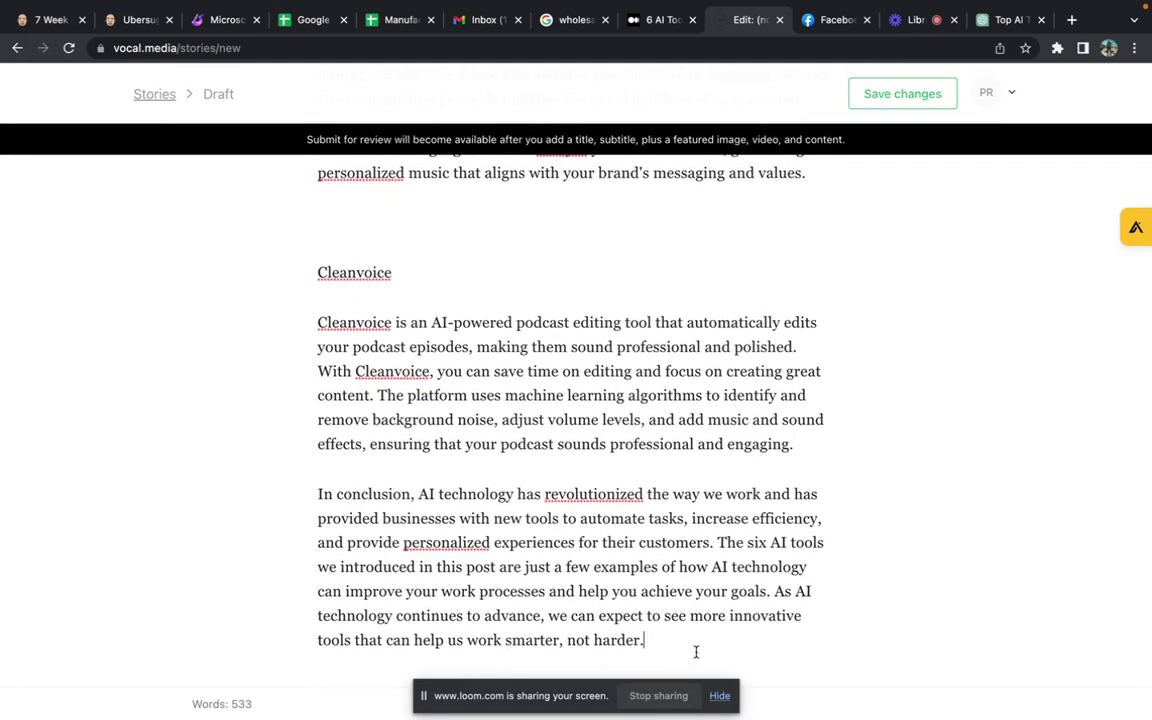
key(Return)
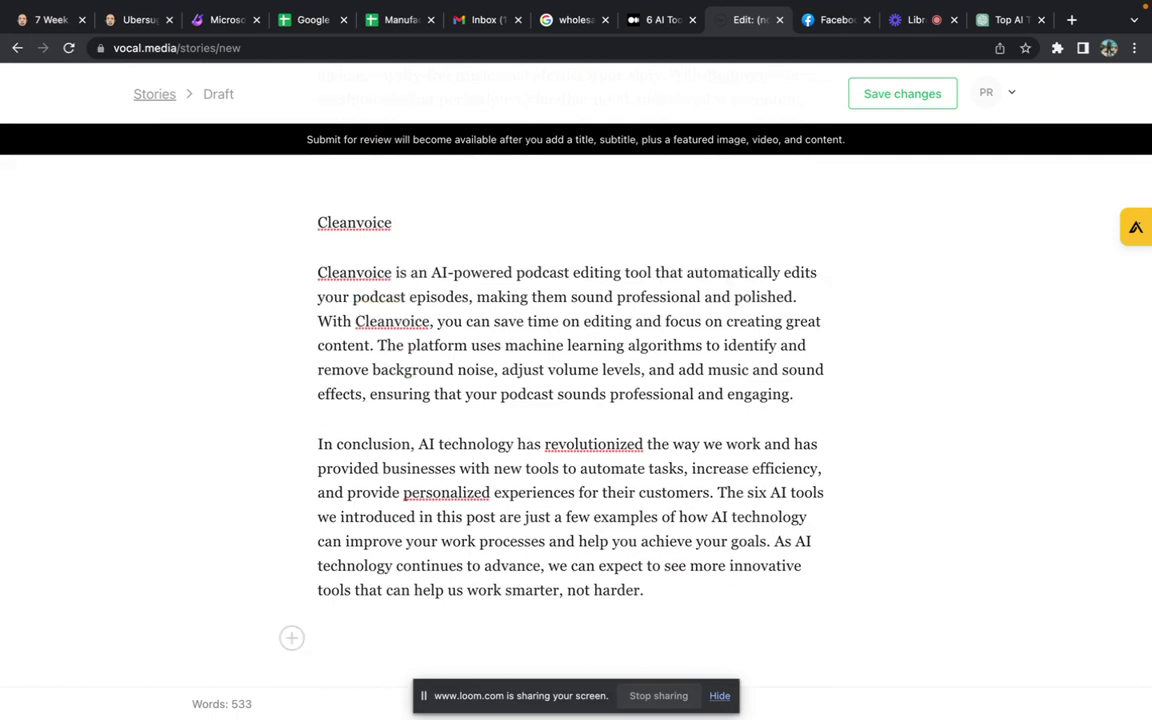
Step: Return to the Vocal draft "6 AI Tools Other Than Chat GPT- AI Must-Haves PT.1" and review it from the title to the closing hashtags
click(918, 34)
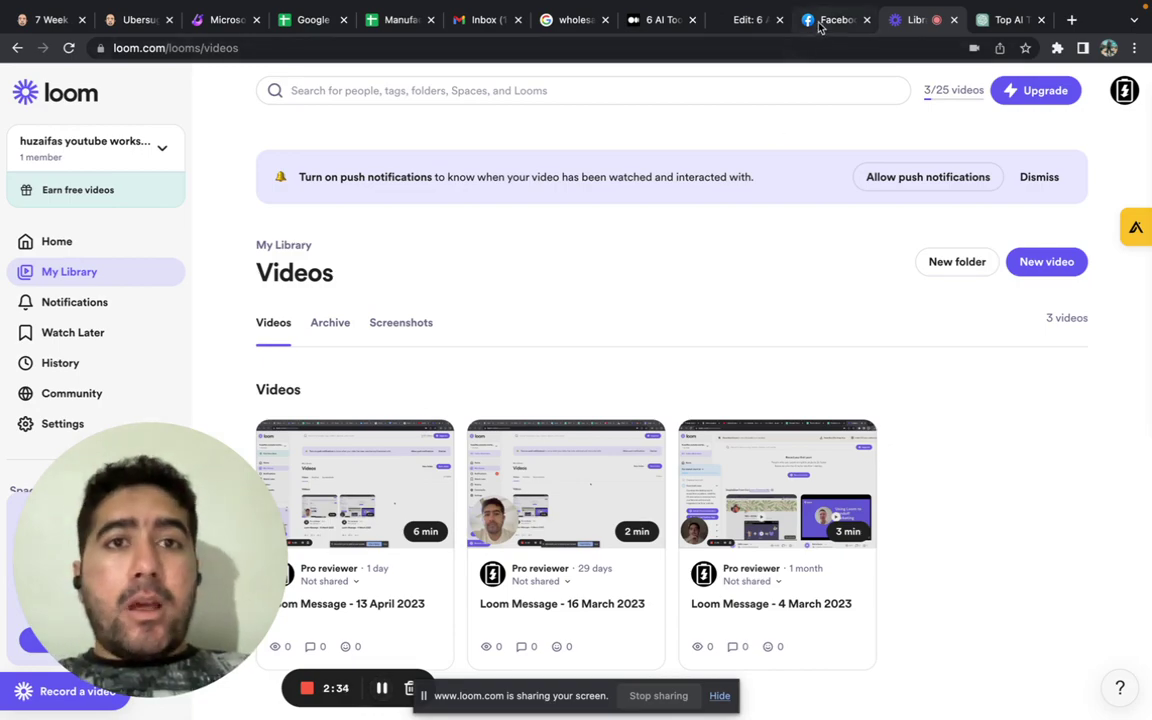
click(740, 28)
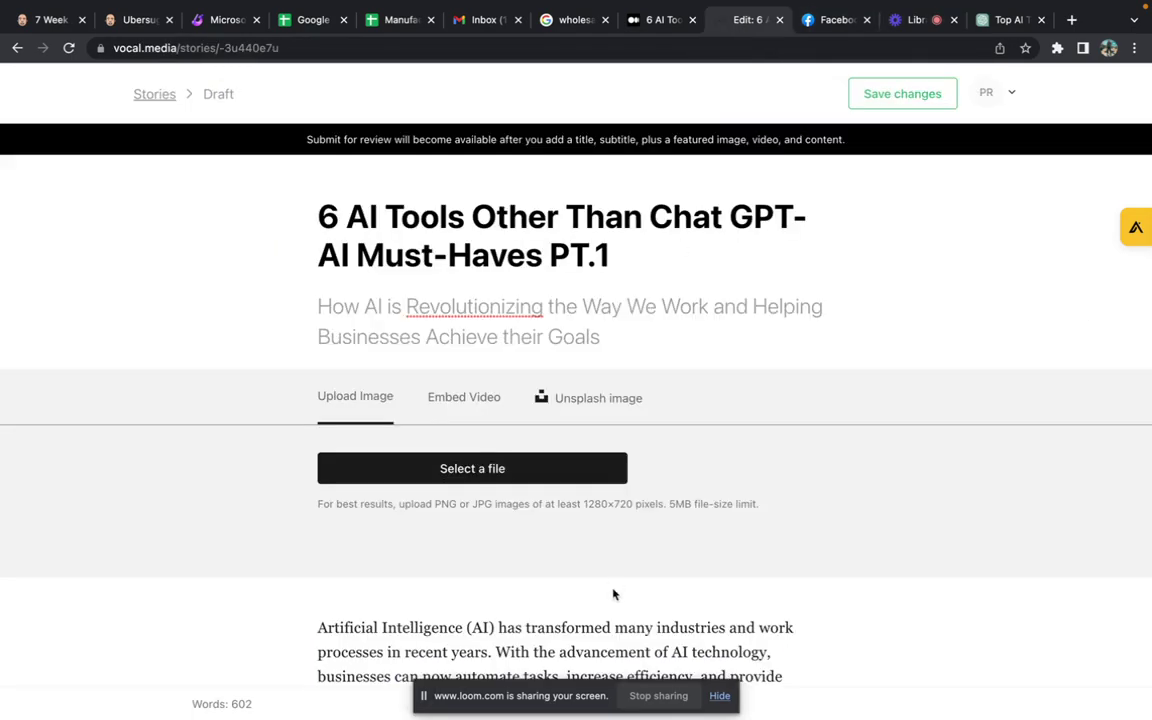
scroll(614, 594, down, 15)
scroll(612, 586, up, 1)
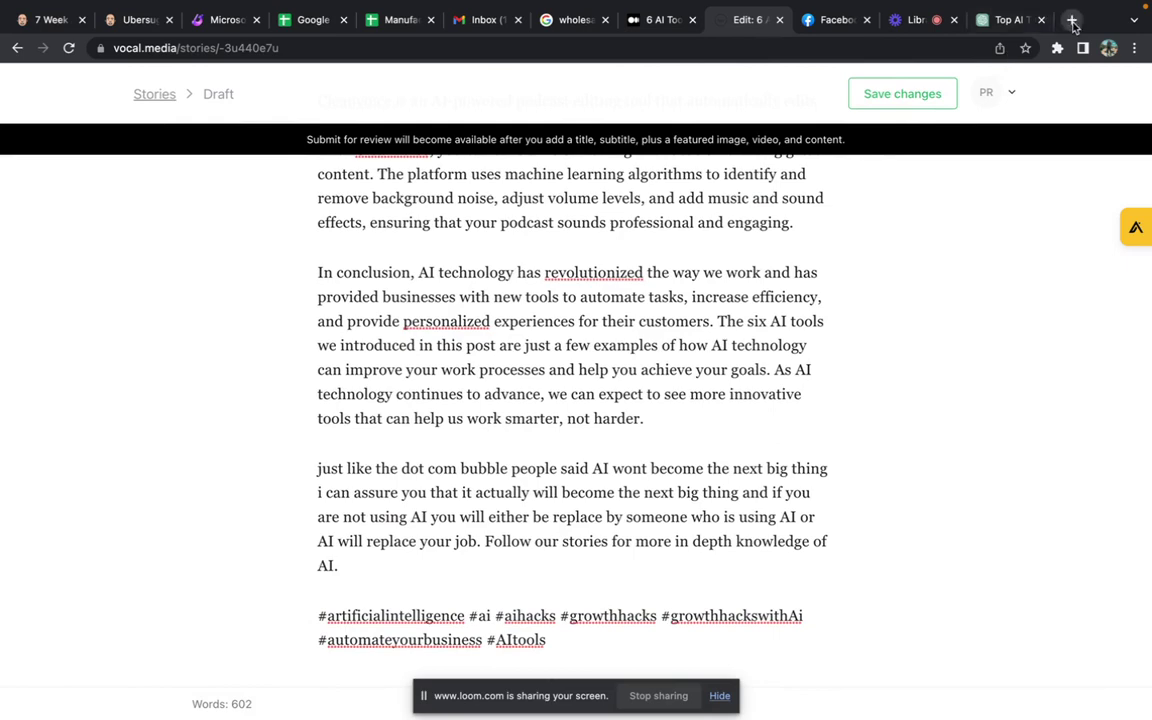
Step: Open the Canva home page in a new browser tab
key(super+t)
text(canv)
key(Return)
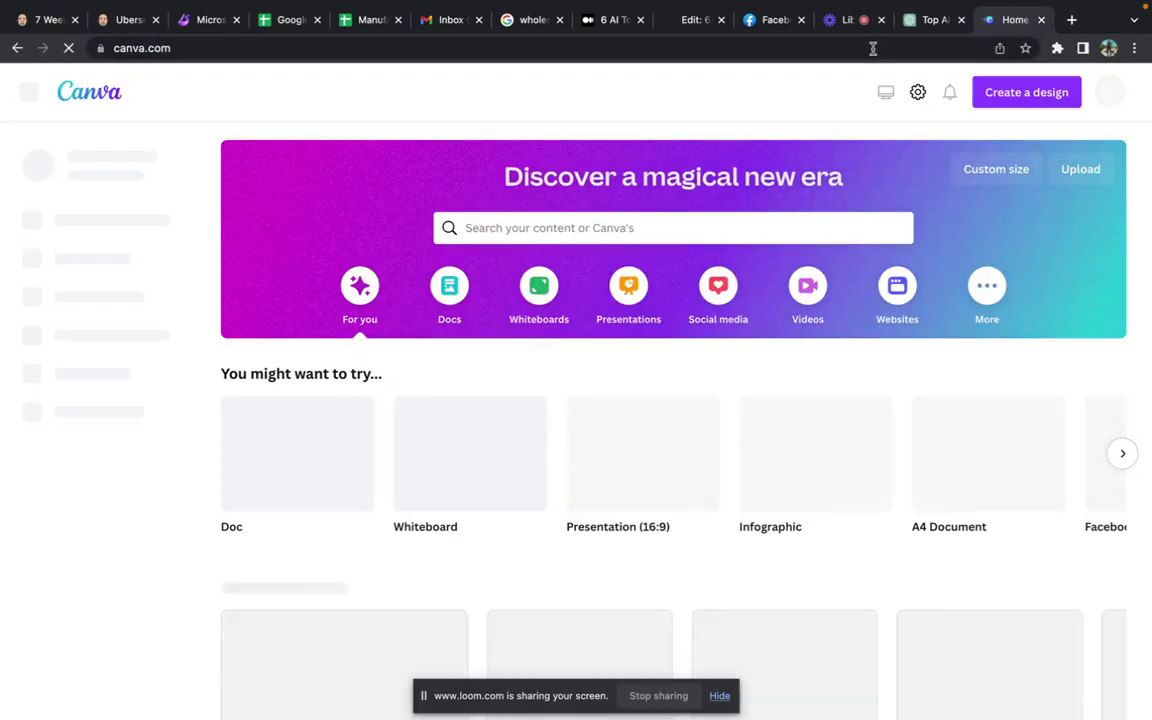
Step: Search Google for "thumbly" in another new tab and open the Thumbly.ai website
key(super+t)
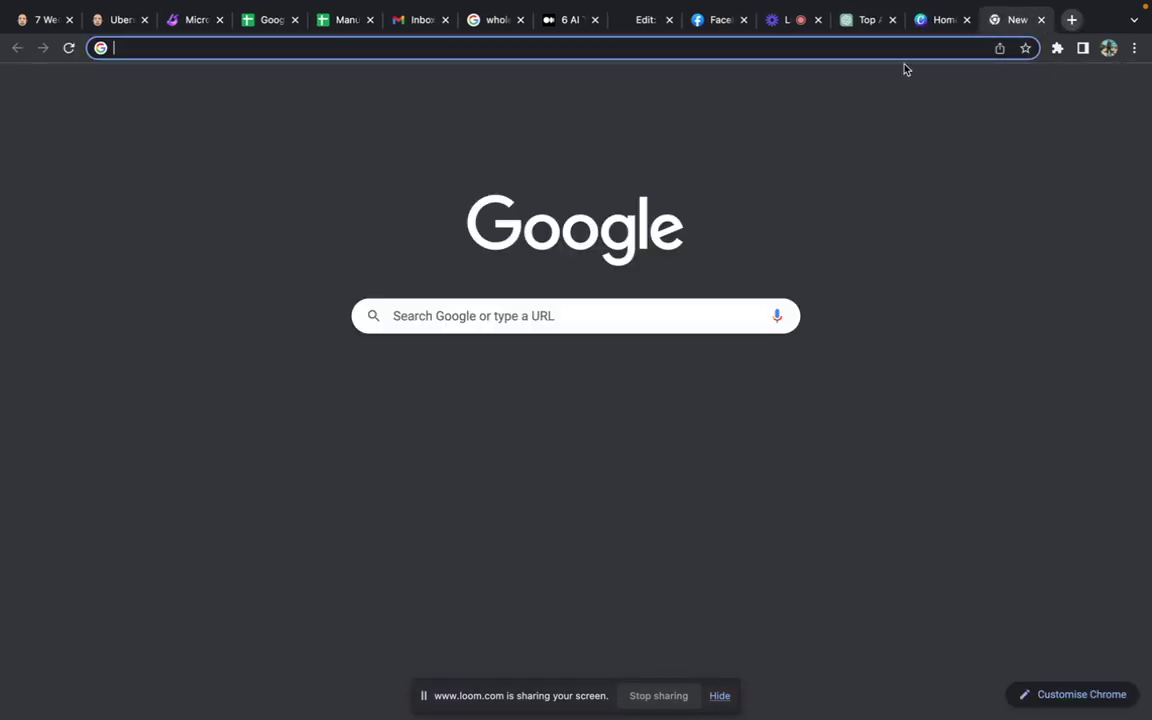
click(854, 50)
text(th)
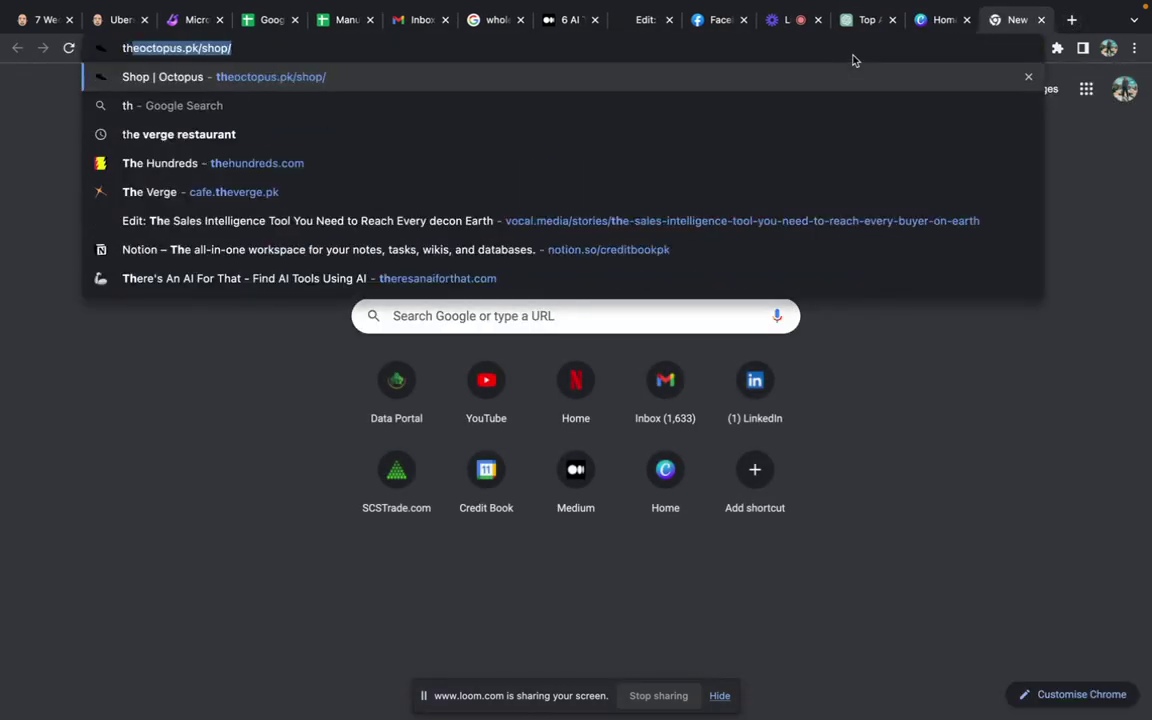
text(umbly)
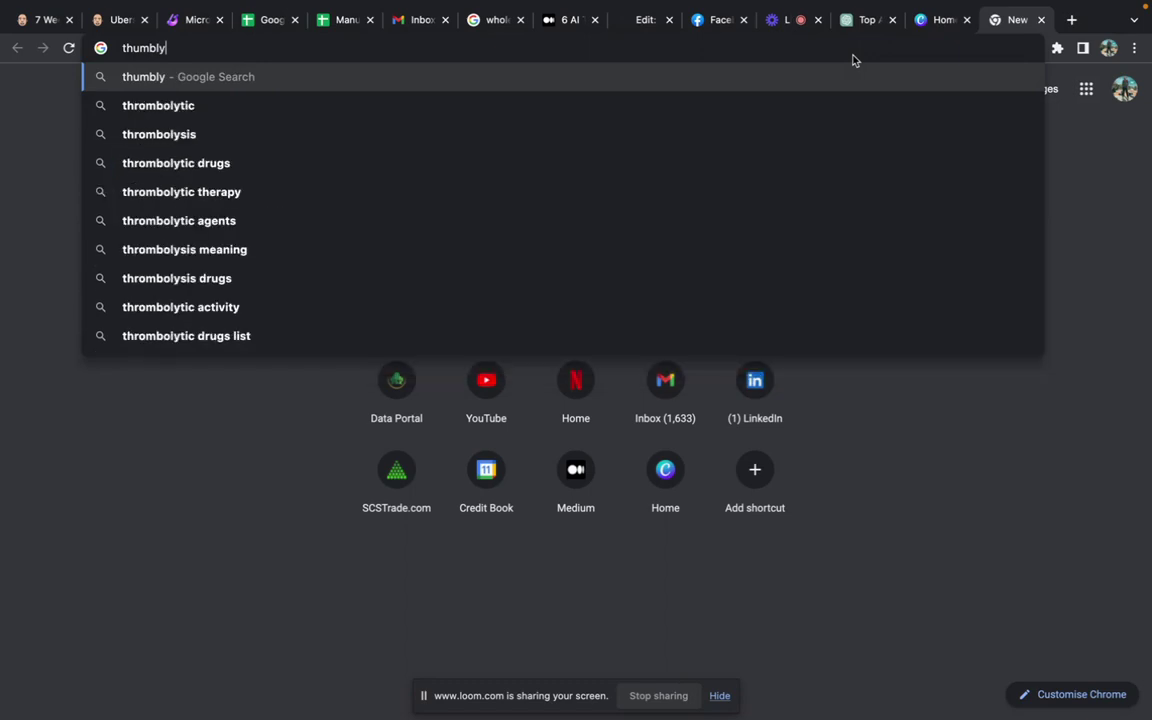
key(Return)
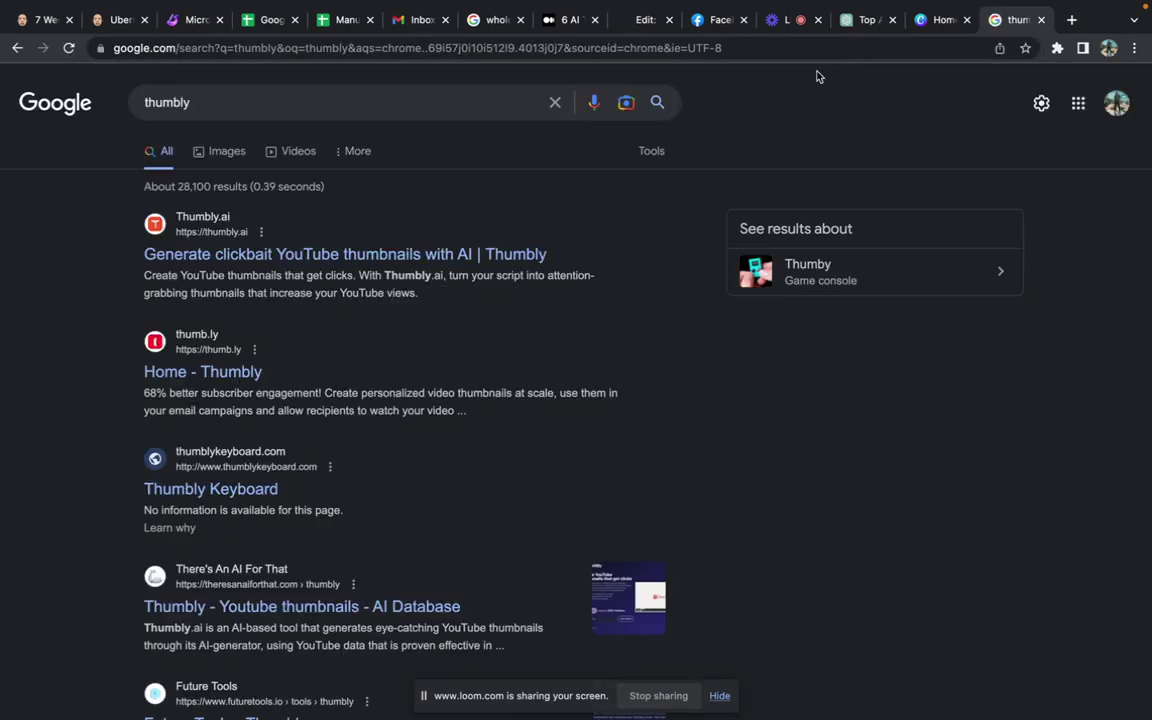
click(422, 258)
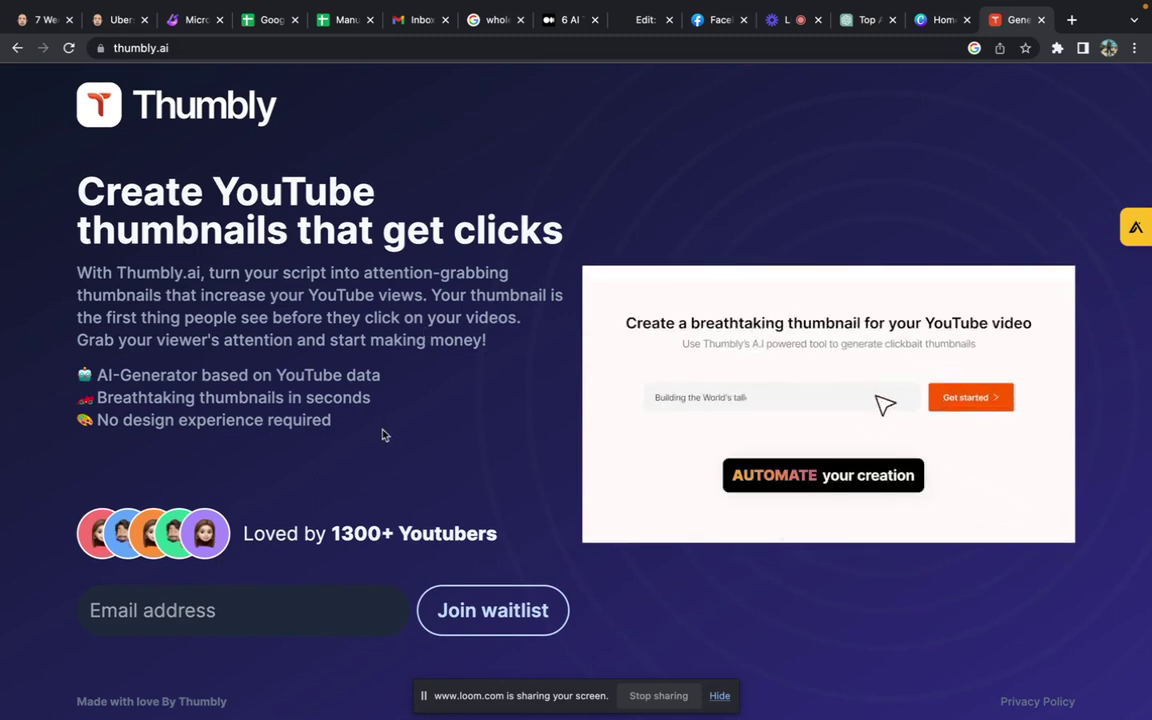
Step: Join the Thumbly waitlist with a saved e-mail address and close the waitlist dialog
click(284, 604)
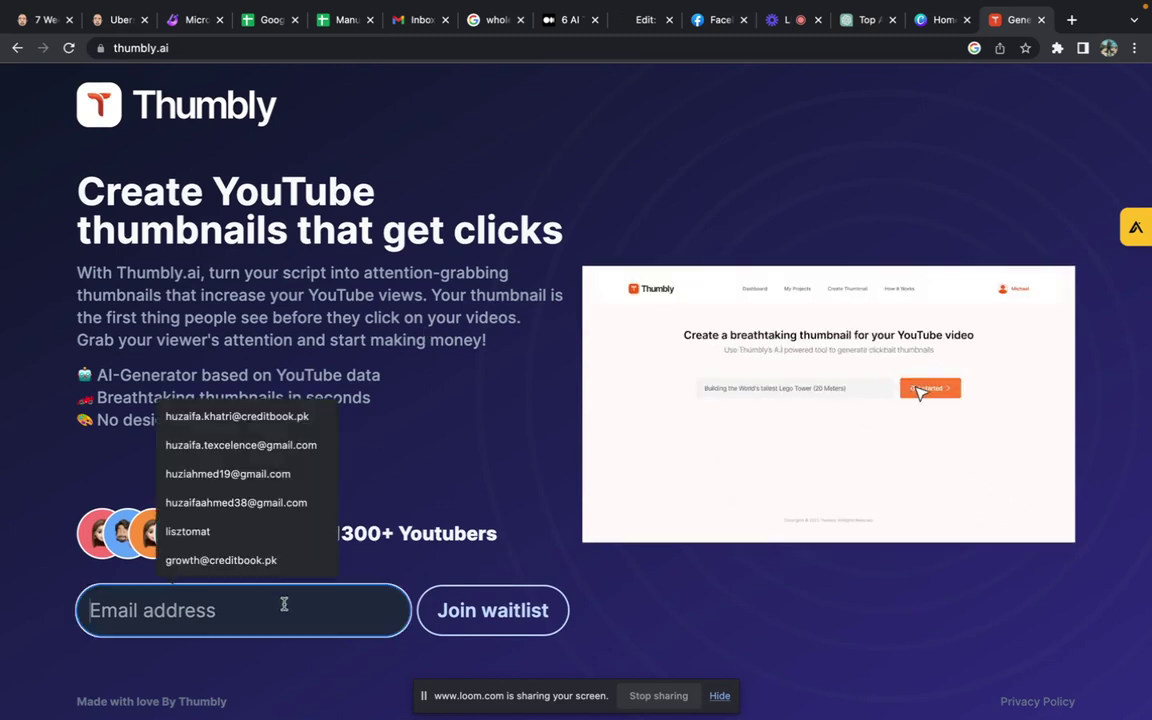
click(279, 445)
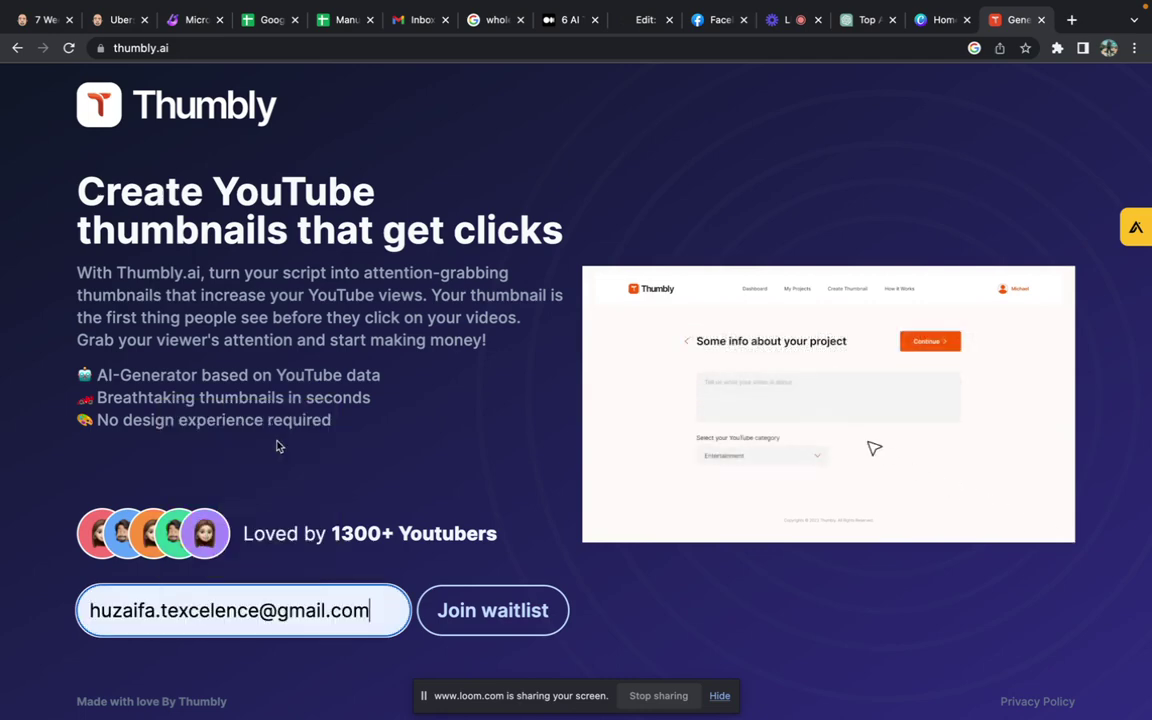
click(489, 610)
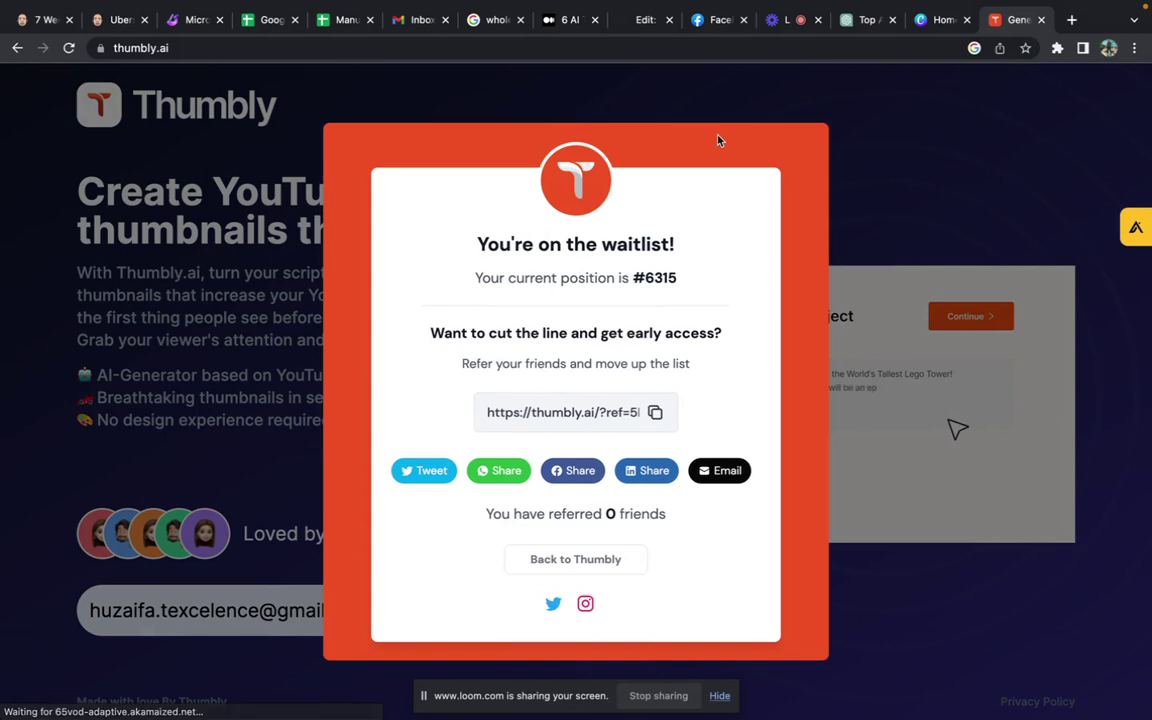
click(895, 168)
Step: Return to Canva, search for "youtube thumbnail" templates and open the "Make Money Youtube Thumbnail" template for customizing
click(940, 19)
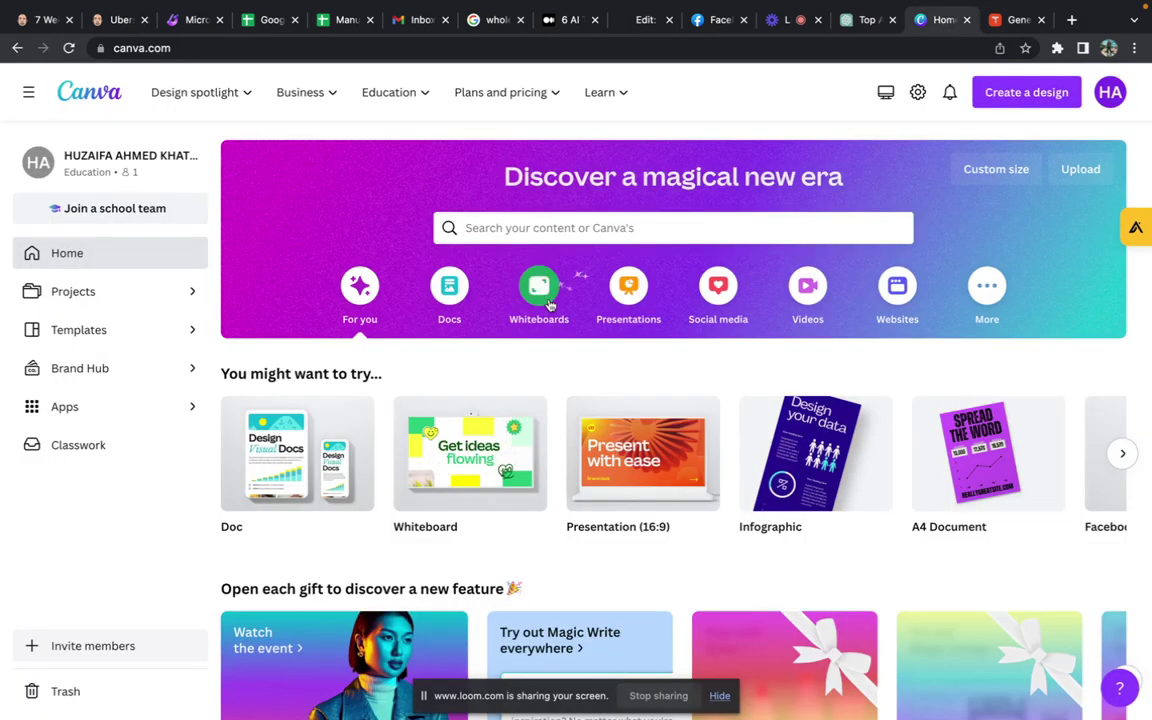
click(630, 228)
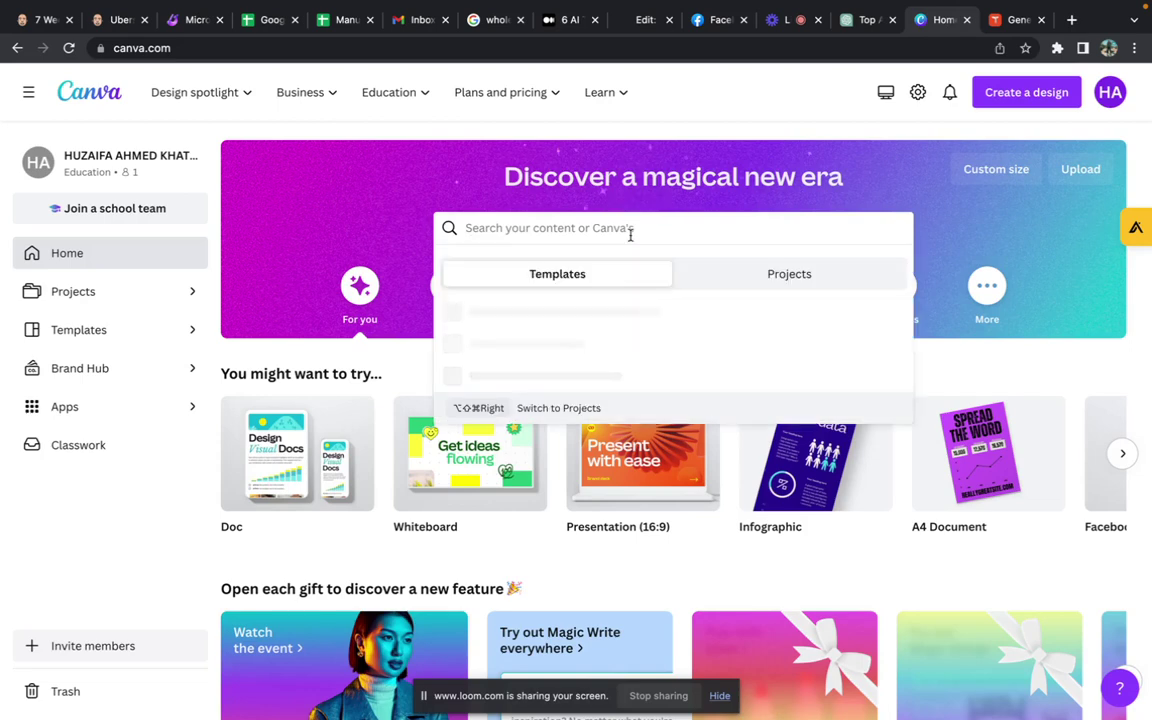
text(youtube thum)
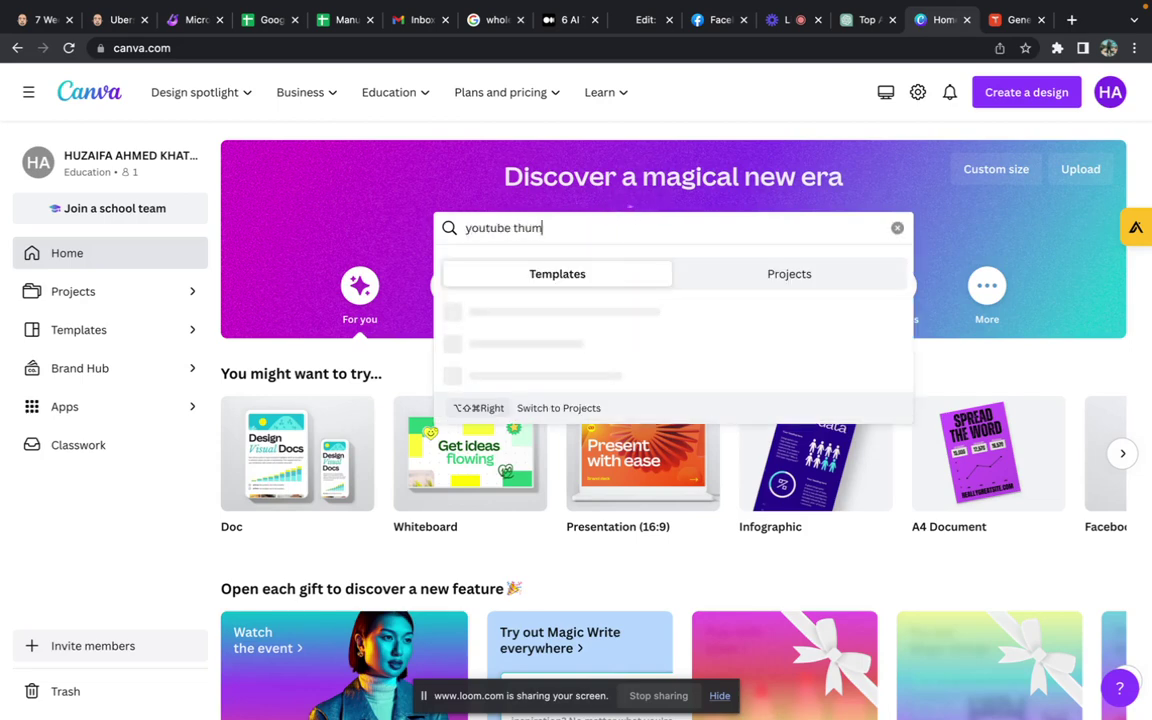
text(bnail)
key(Return)
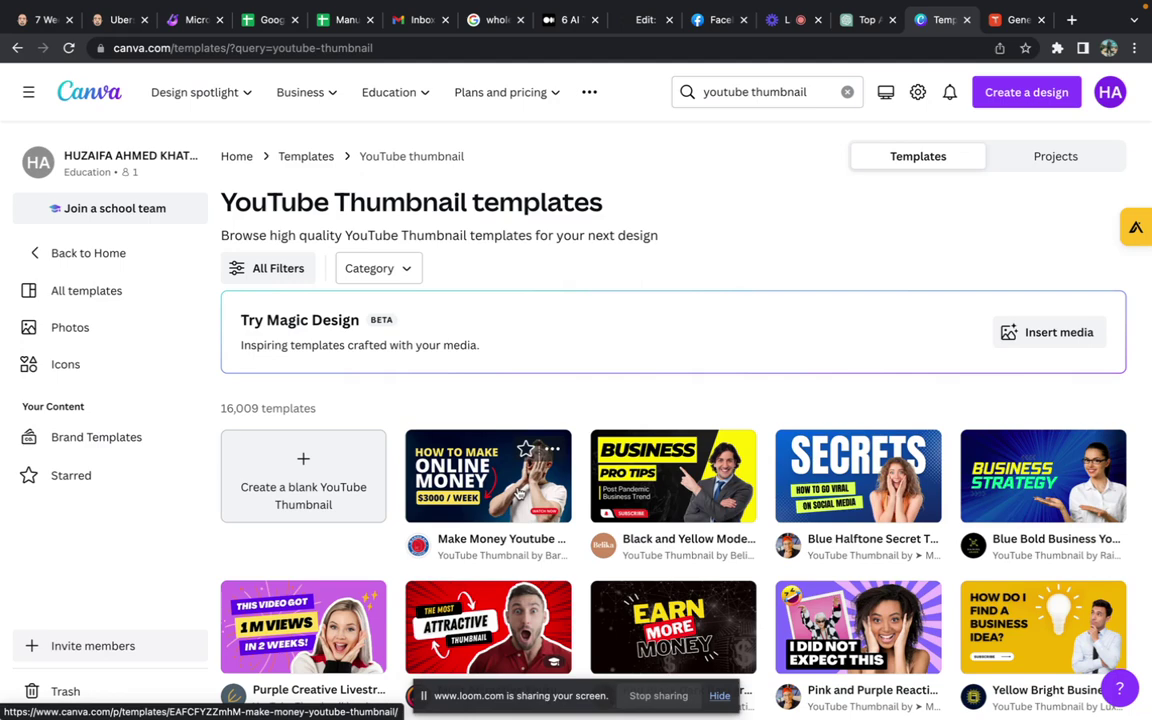
click(518, 492)
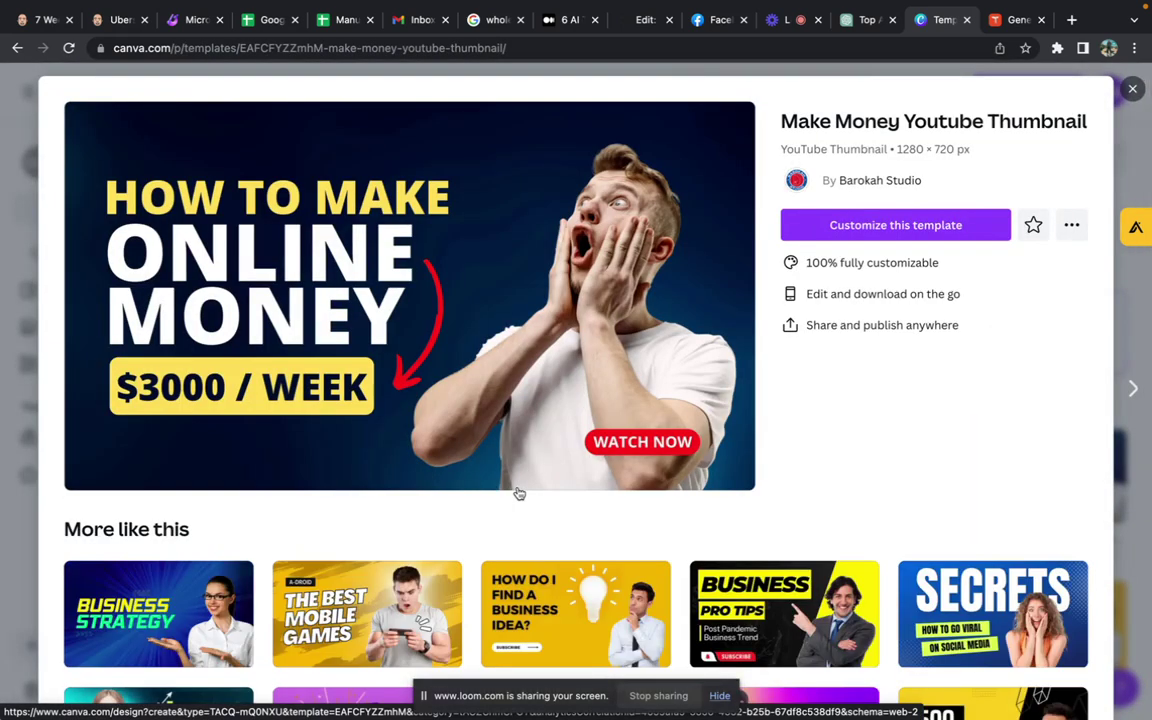
click(891, 228)
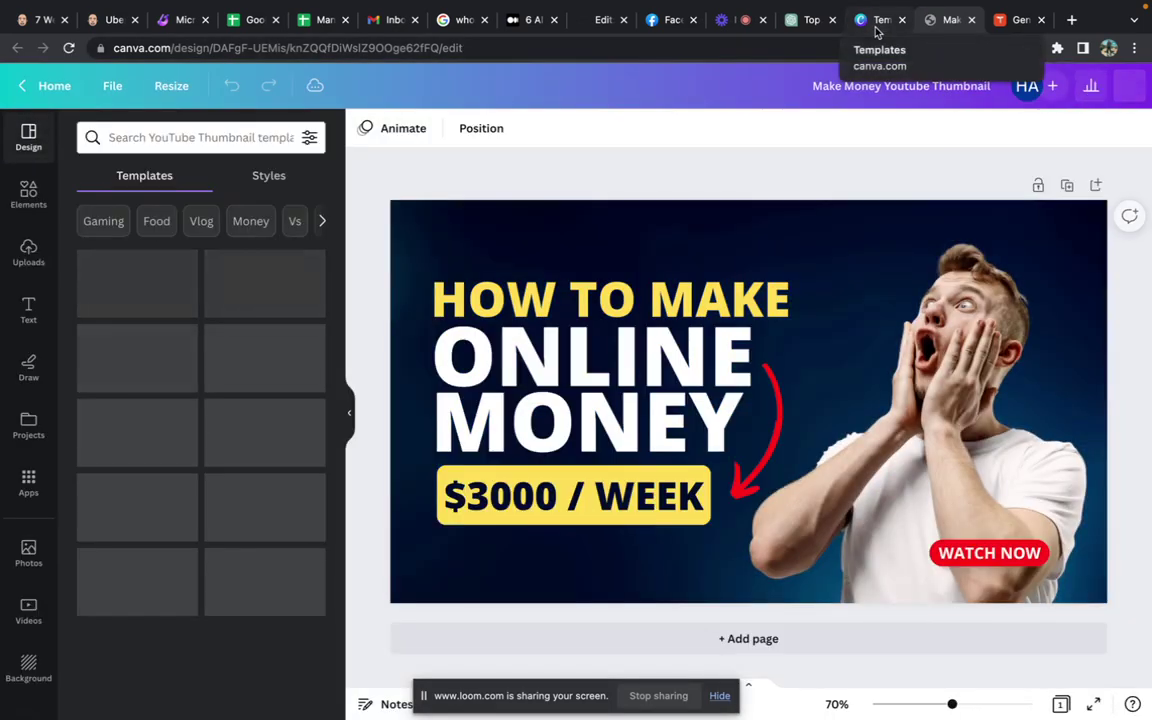
Step: Replace the yellow "HOW TO MAKE" headline on the thumbnail with "6 AI TOOLS"
double_click(690, 292)
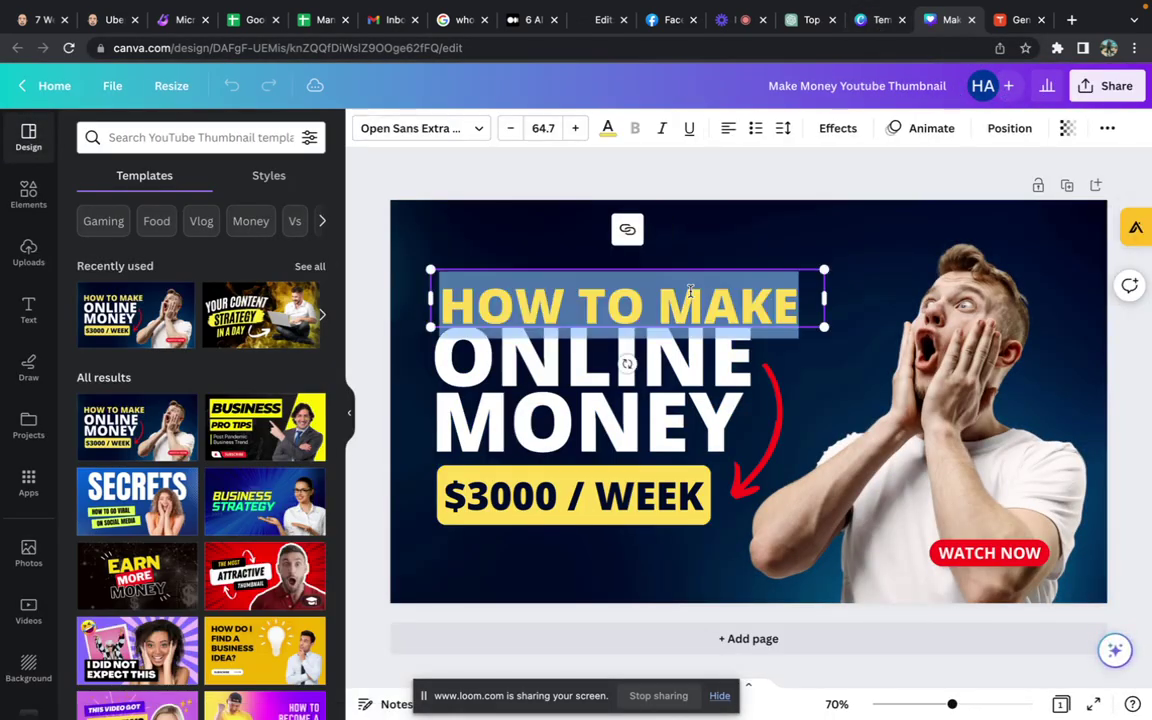
text(6)
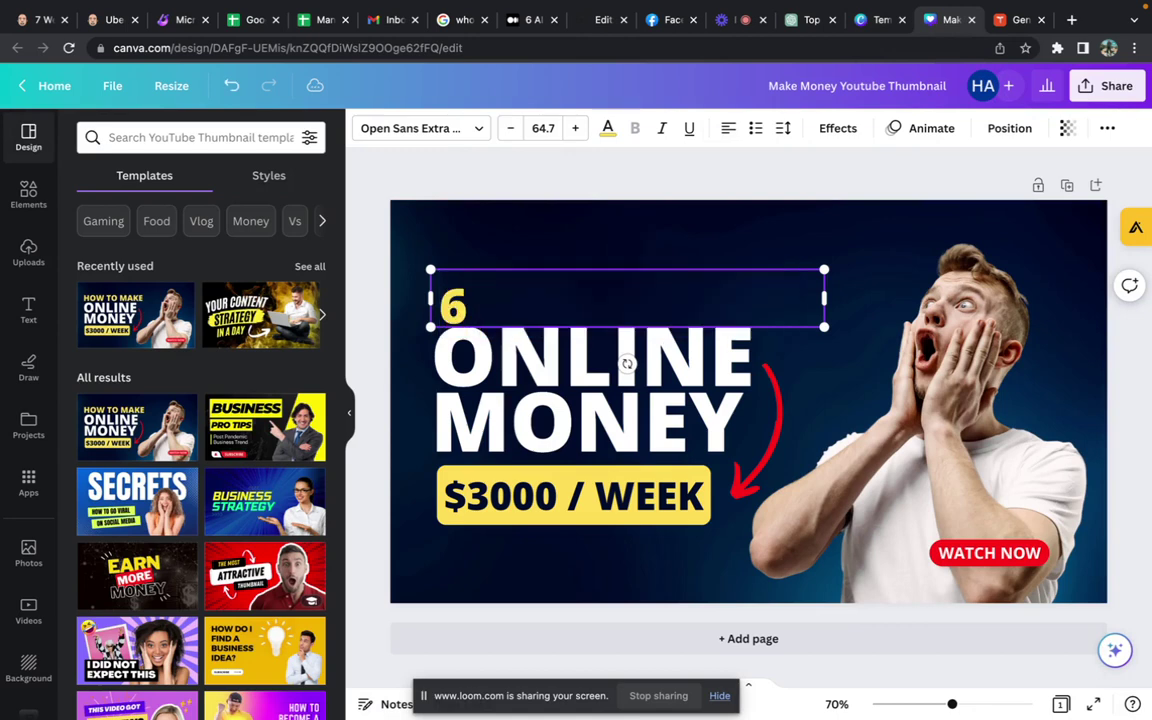
text( AI TOOL)
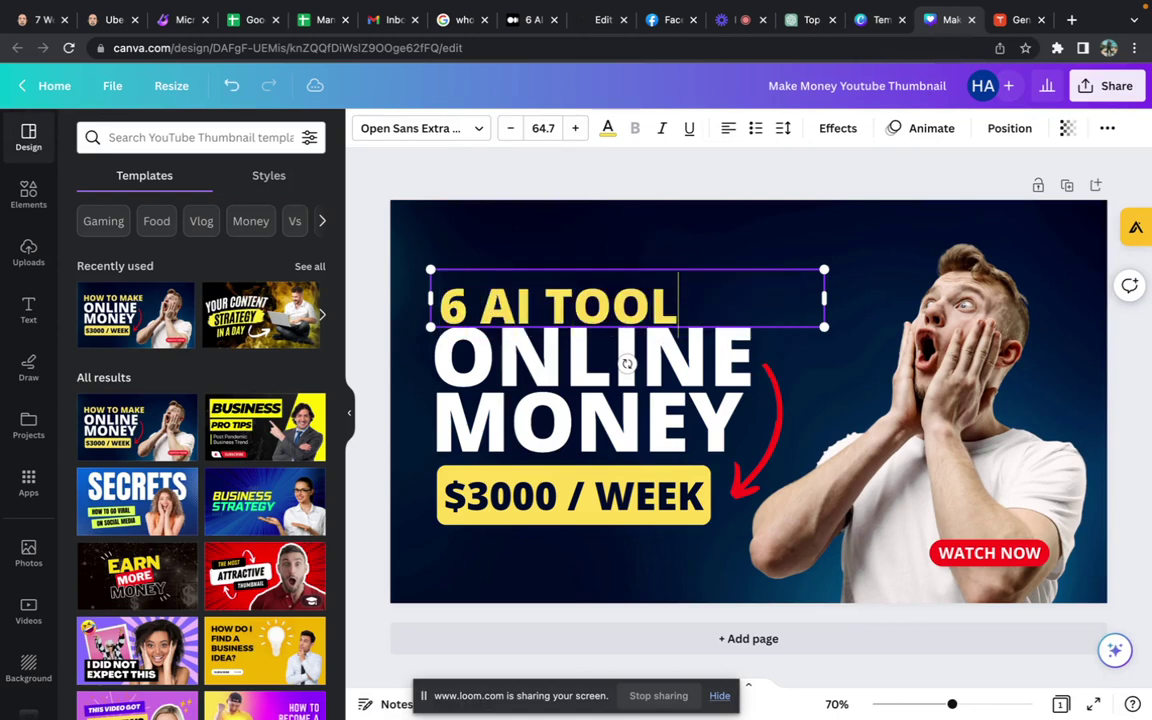
text(S)
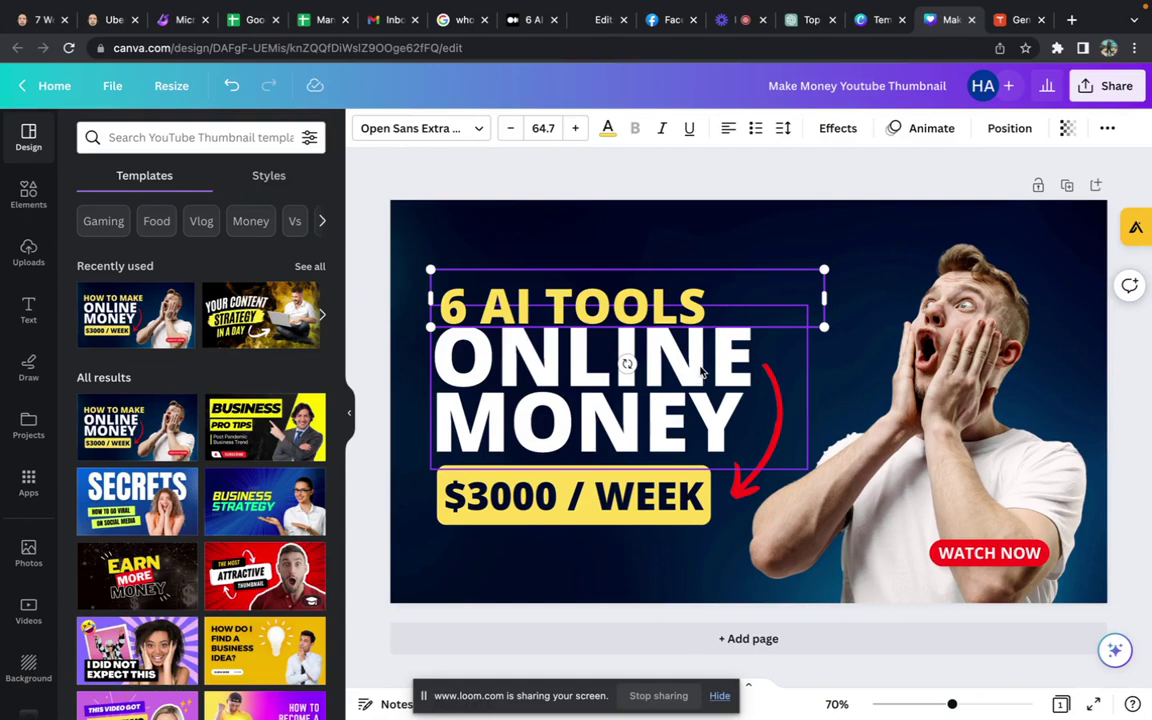
Step: Replace the white "ONLINE MONEY" text with "BOOST PRODUCTIVITY"
double_click(701, 372)
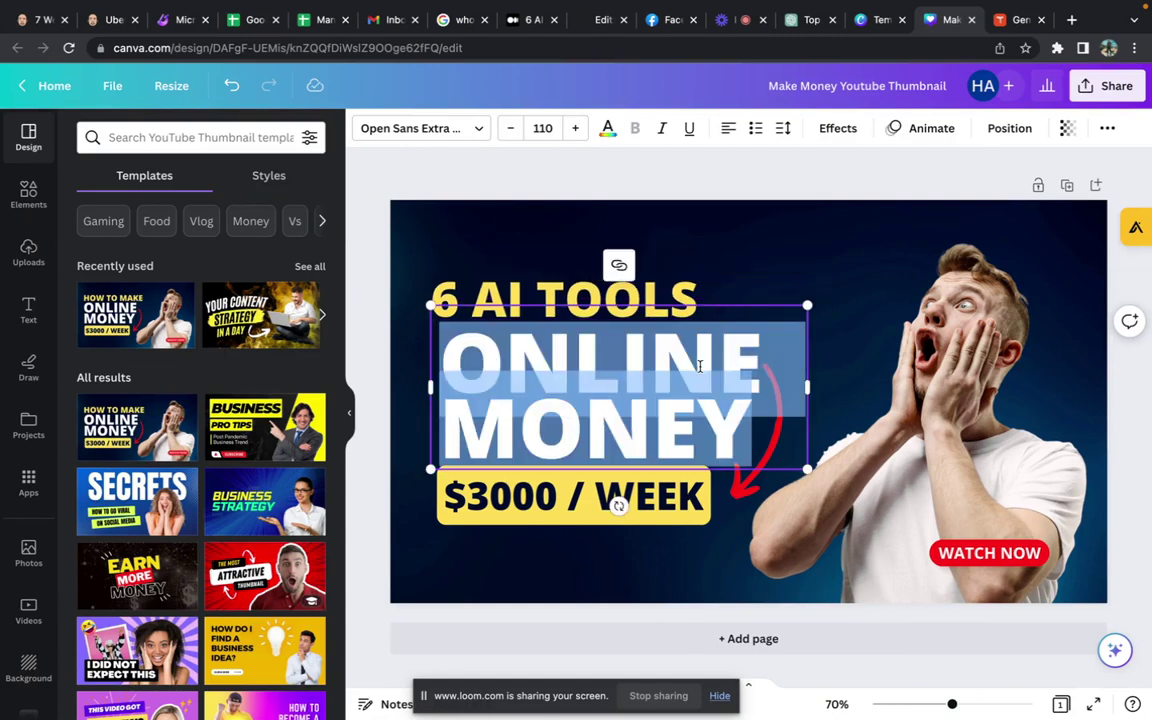
text(BOS)
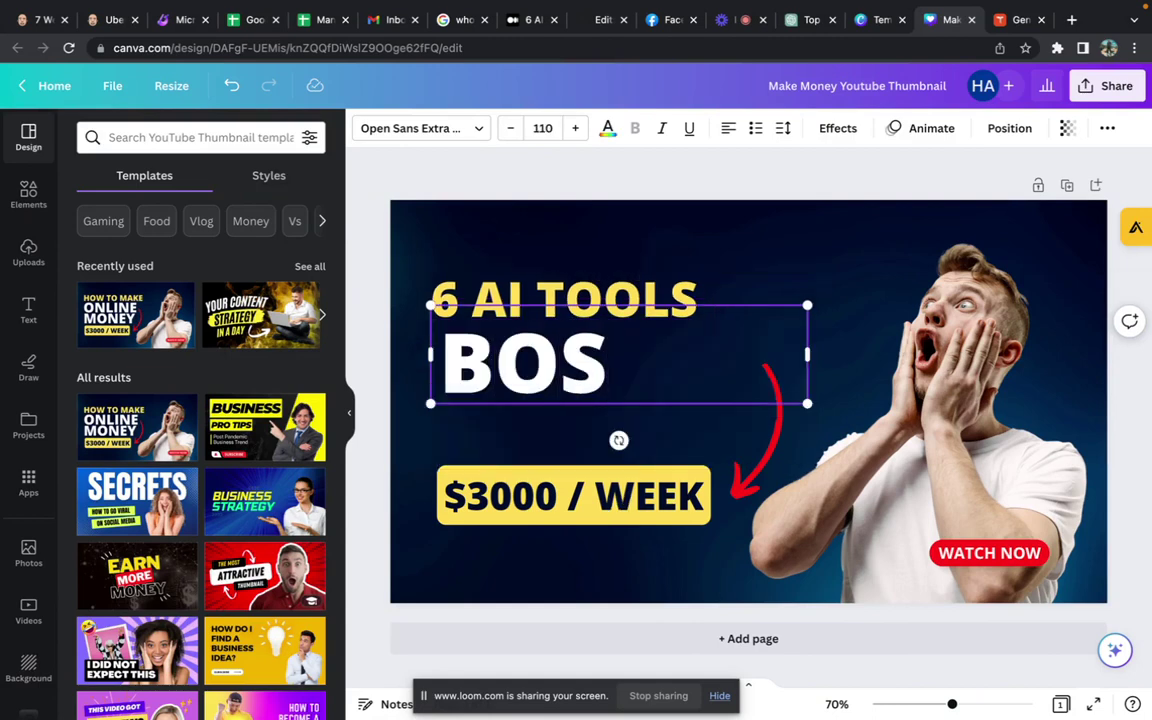
key(BackSpace)
text(OST P)
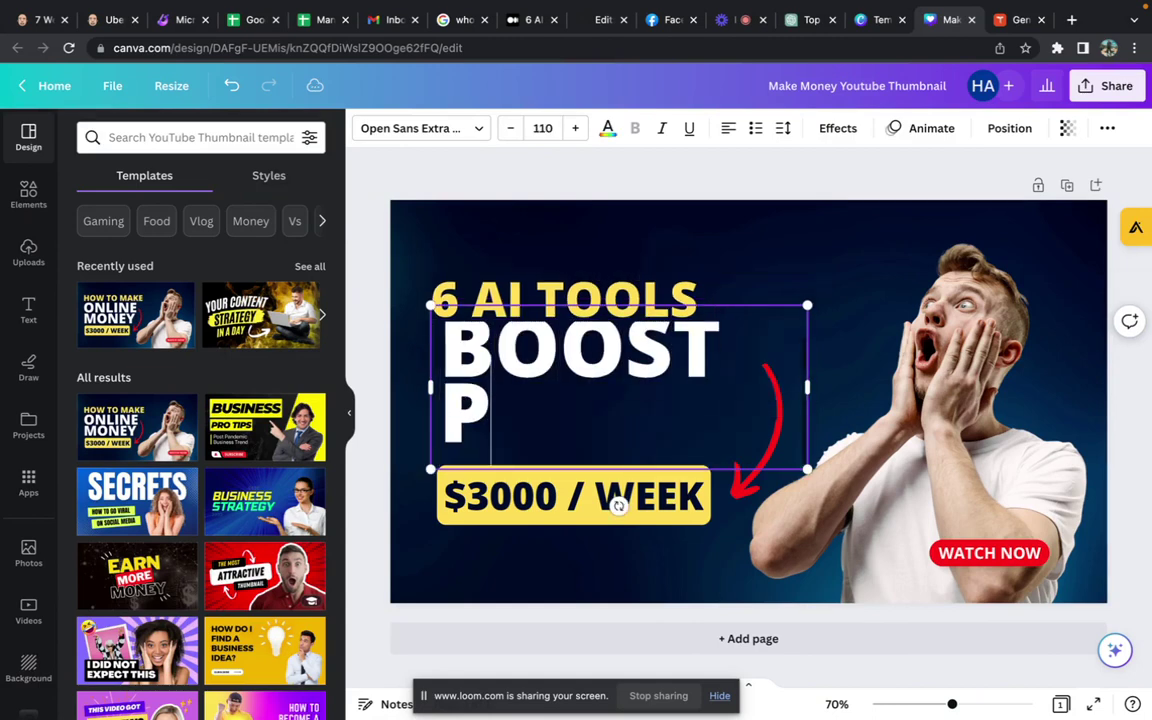
text(RODUCT)
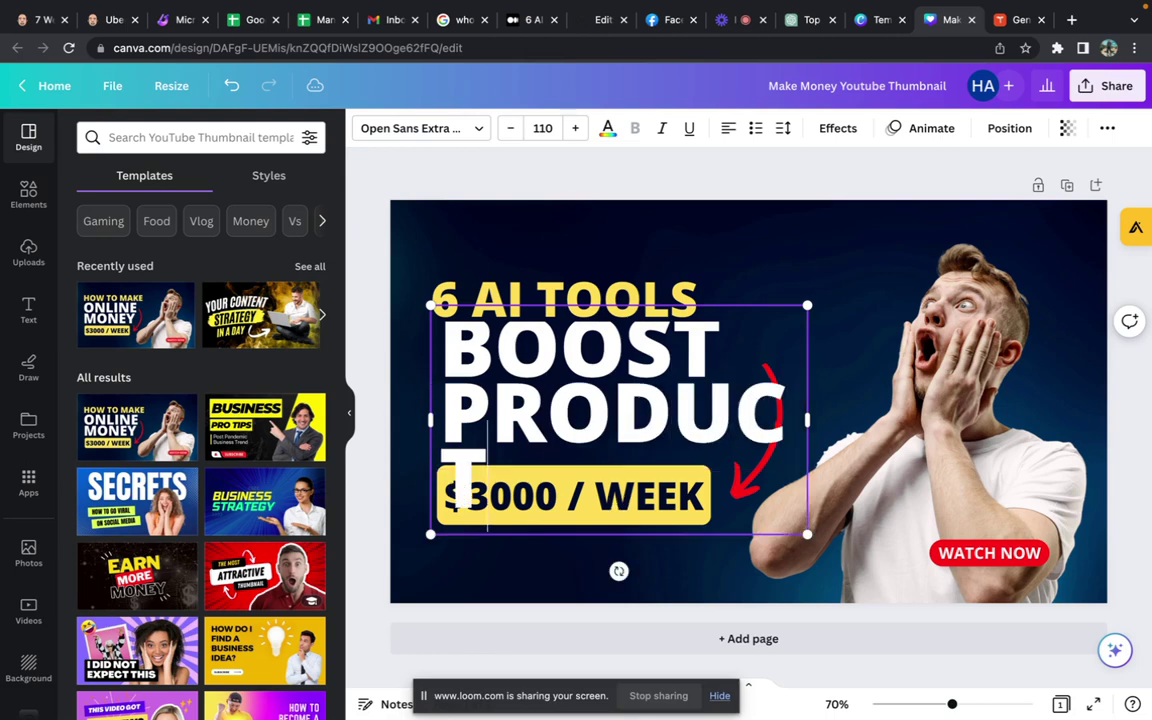
text(IVITY)
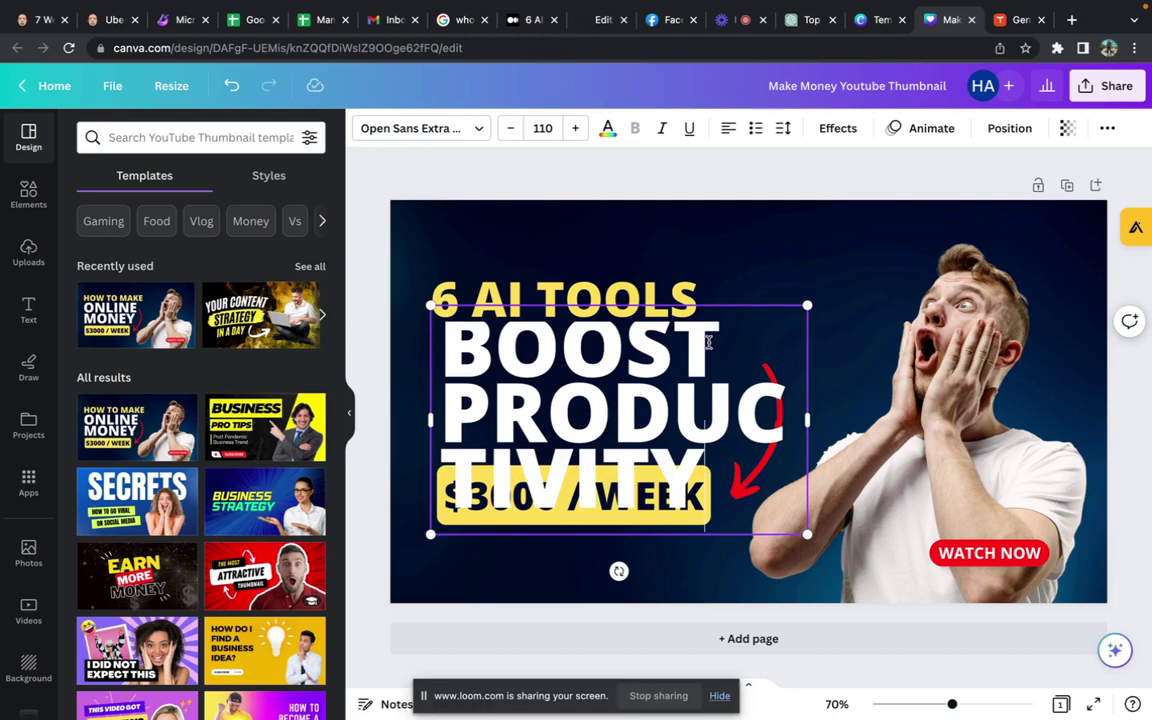
Step: Reduce the font size of the whole "BOOST PRODUCTIVITY" text to 65 so that "PRODUCTIVITY" fits on one line
key(super+a)
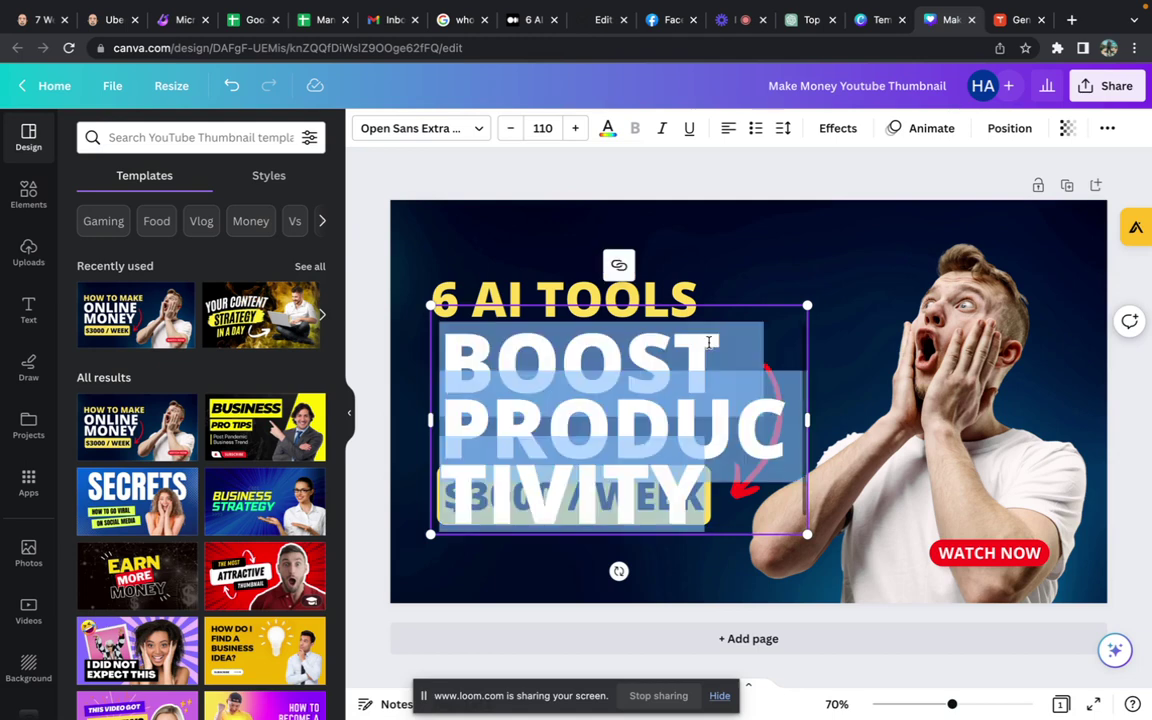
click(542, 128)
key(Return)
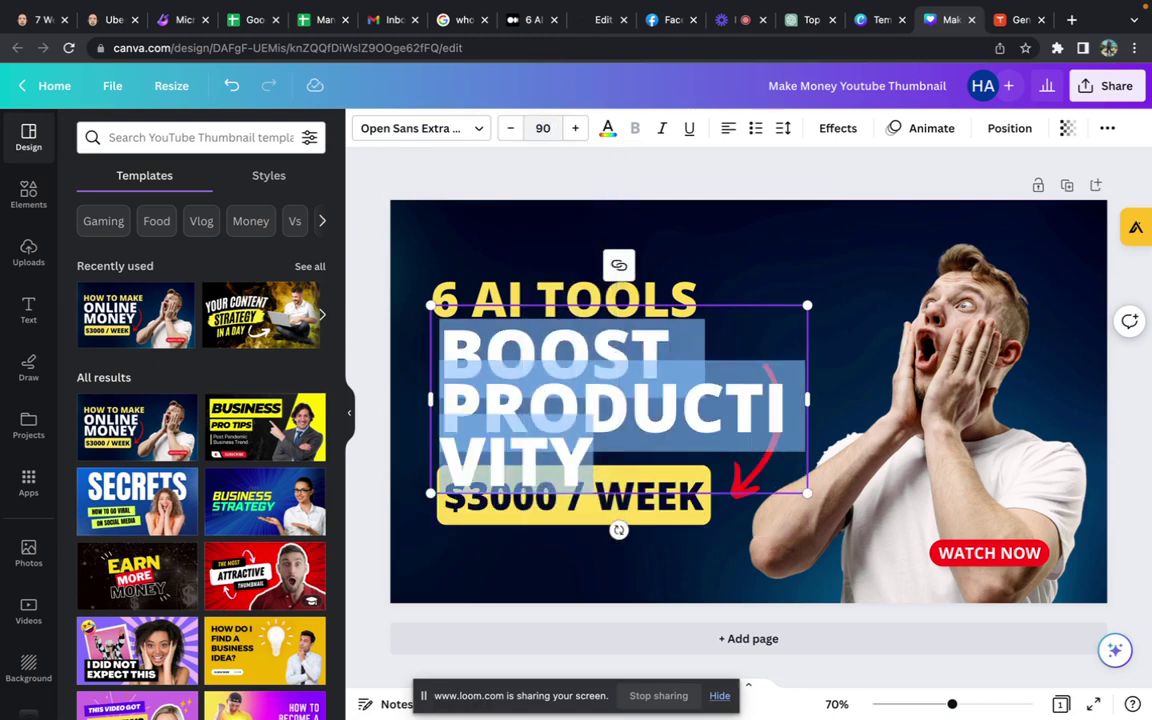
click(542, 128)
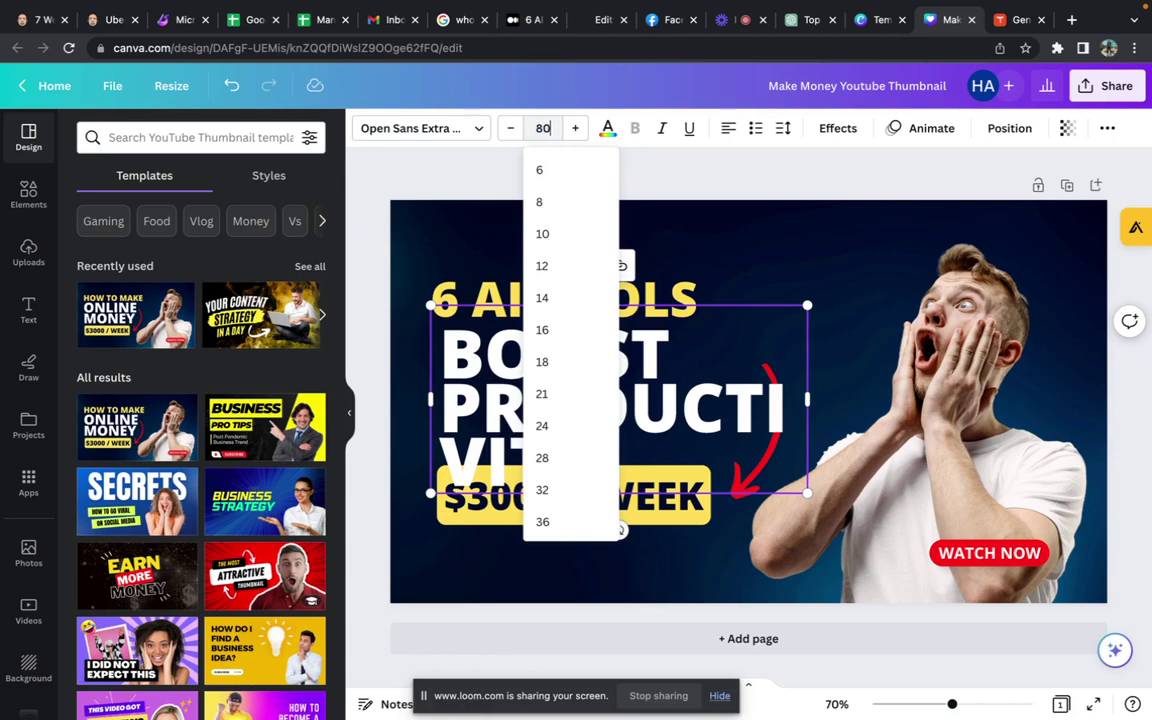
text(80)
key(Return)
click(542, 128)
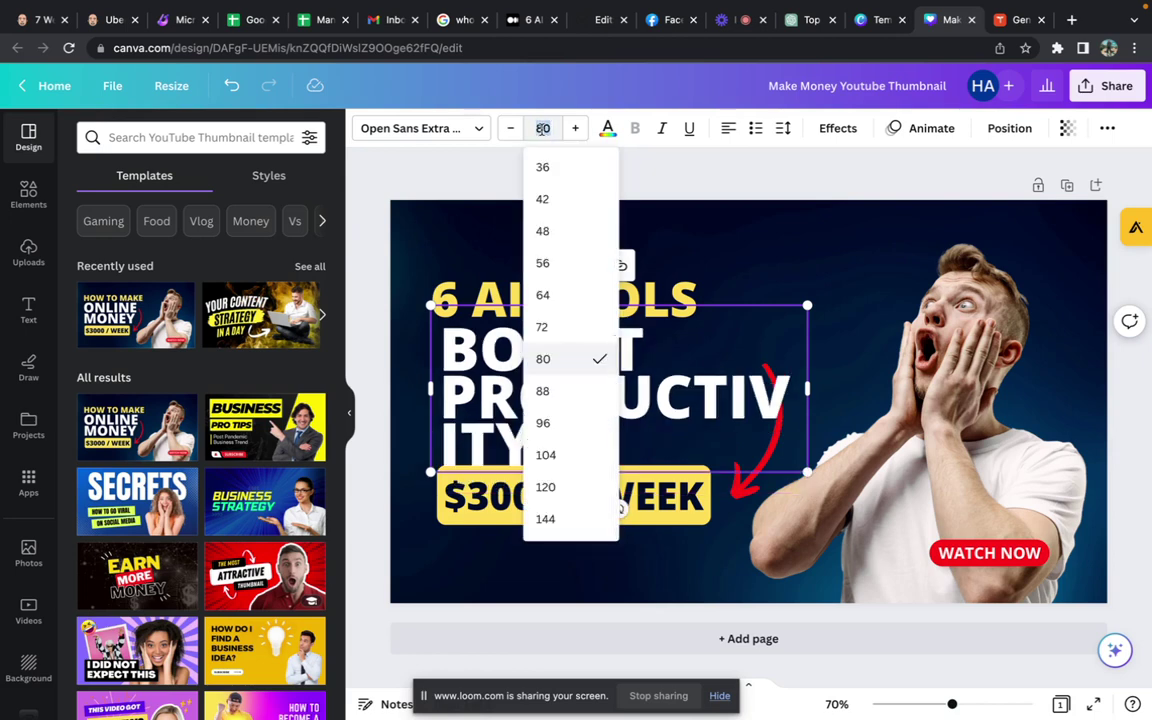
key(Return)
click(542, 128)
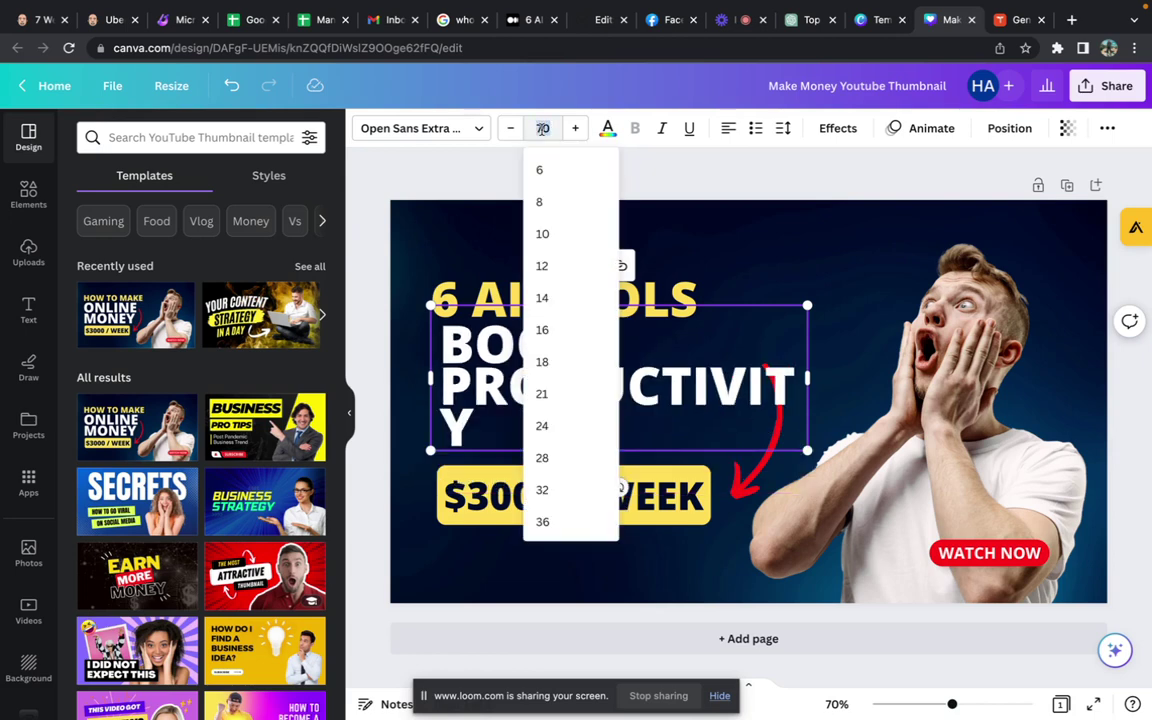
key(Return)
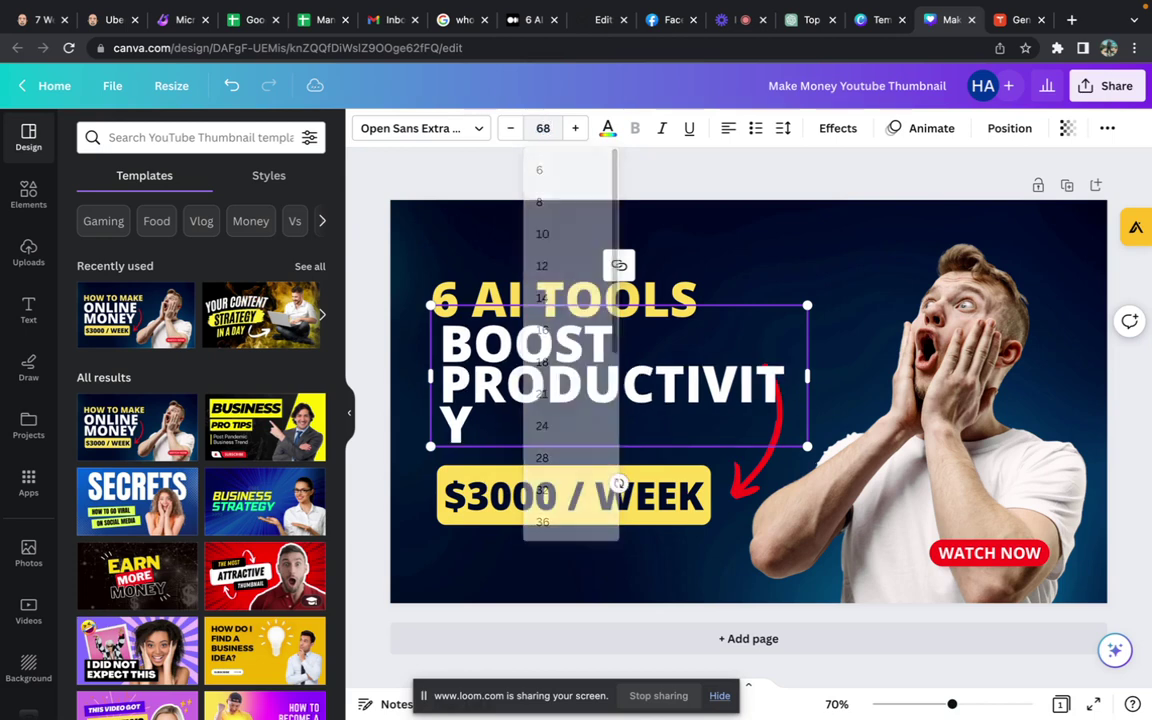
click(542, 128)
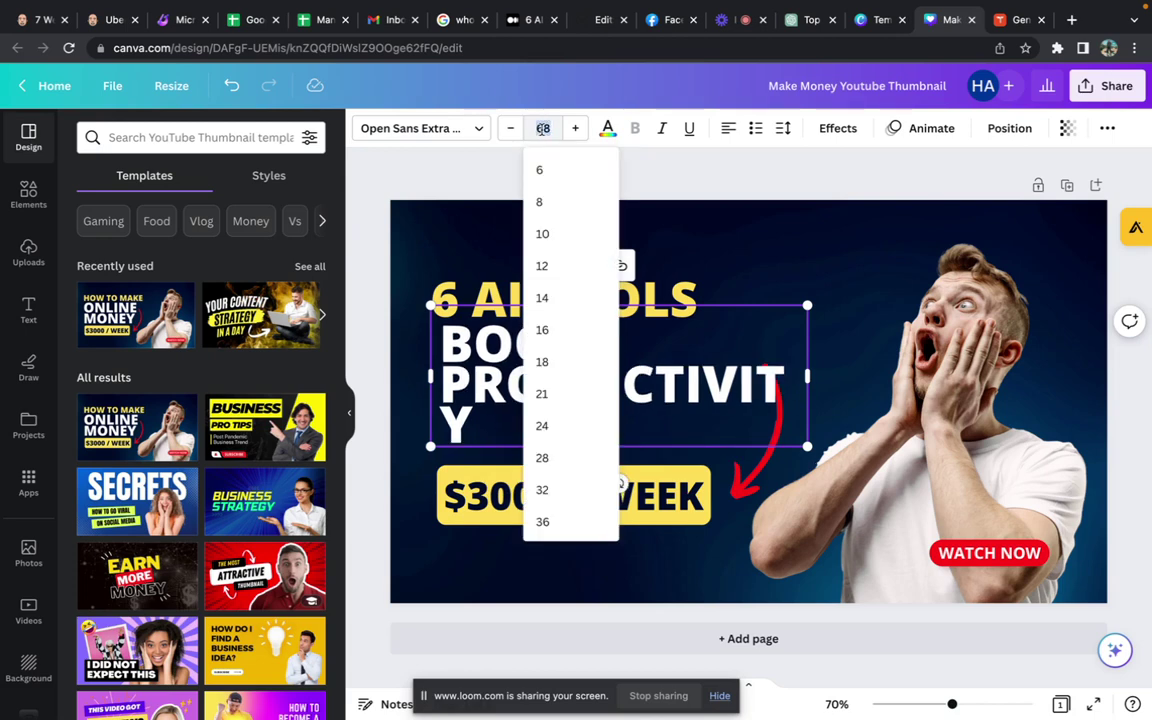
text(65)
key(Return)
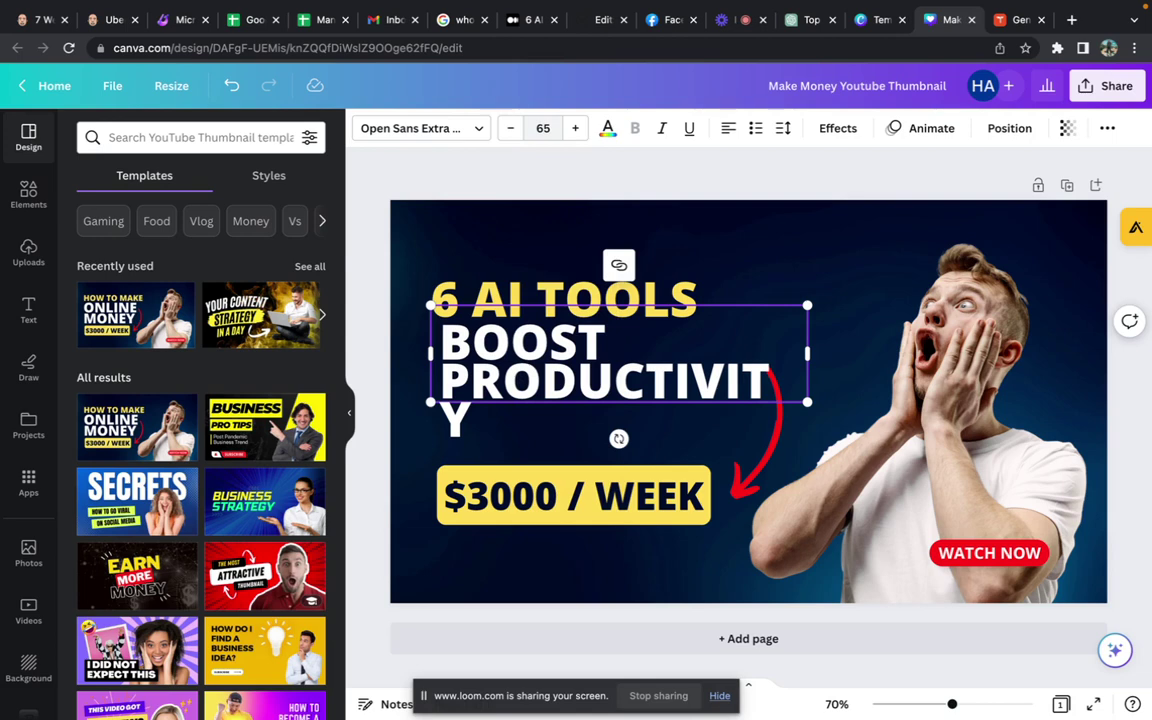
click(358, 321)
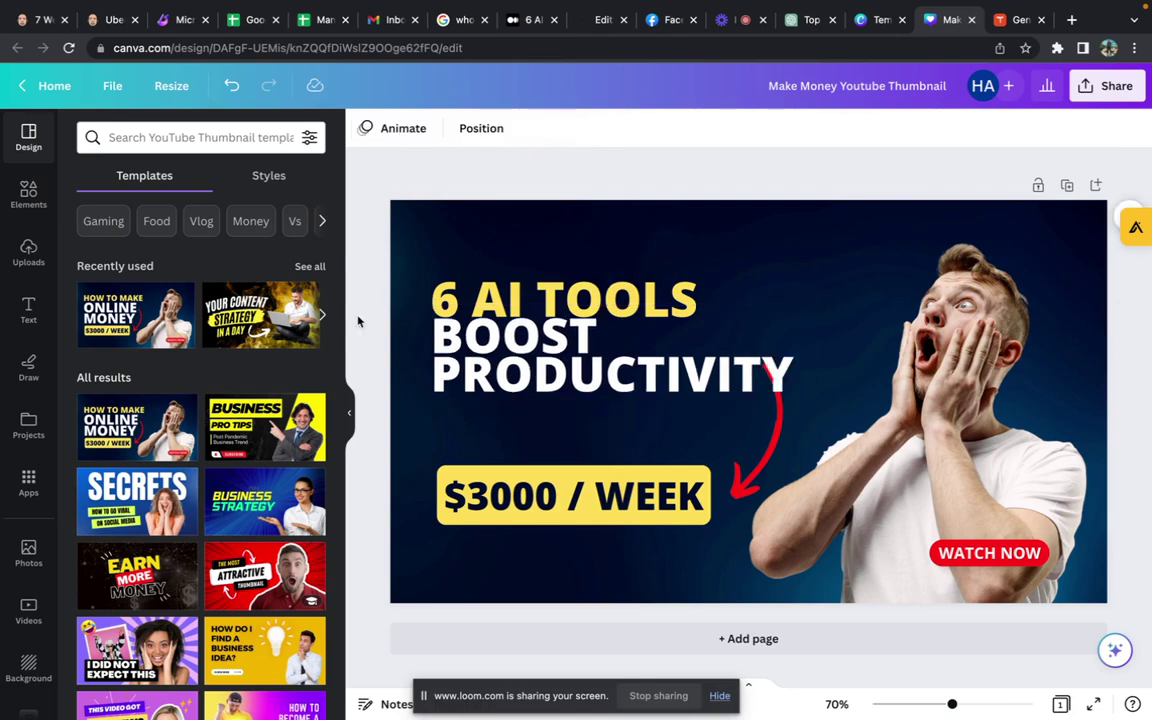
Step: Move the "BOOST PRODUCTIVITY" text down, leaving a gap below the yellow "6 AI TOOLS" headline
click(486, 332)
drag(486, 332, 537, 385)
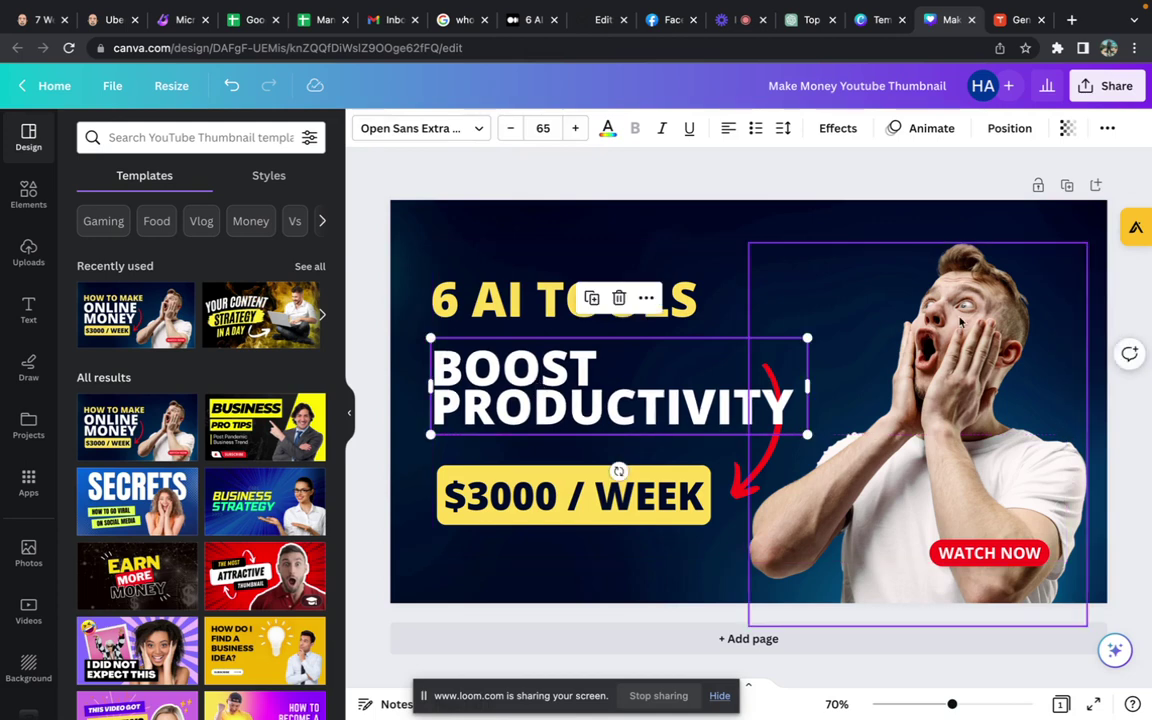
click(752, 478)
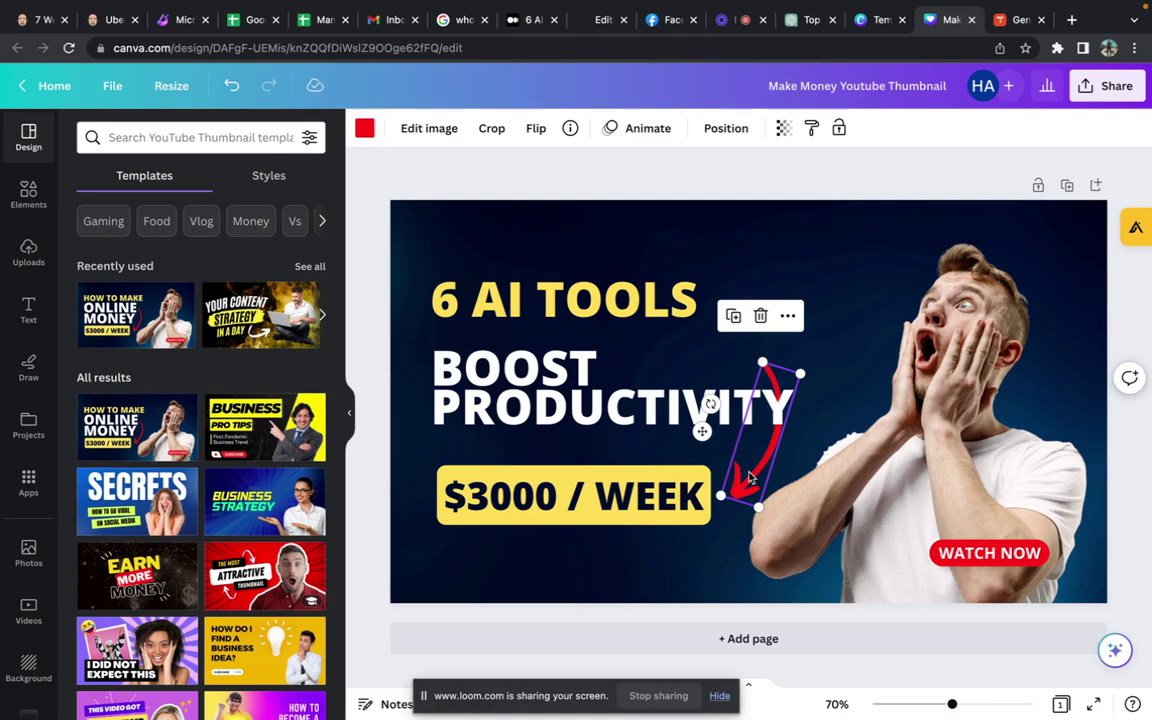
Step: Add a new line "SAVE" below "BOOST PRODUCTIVITY" and color that word with the document's red
double_click(573, 425)
key(Down)
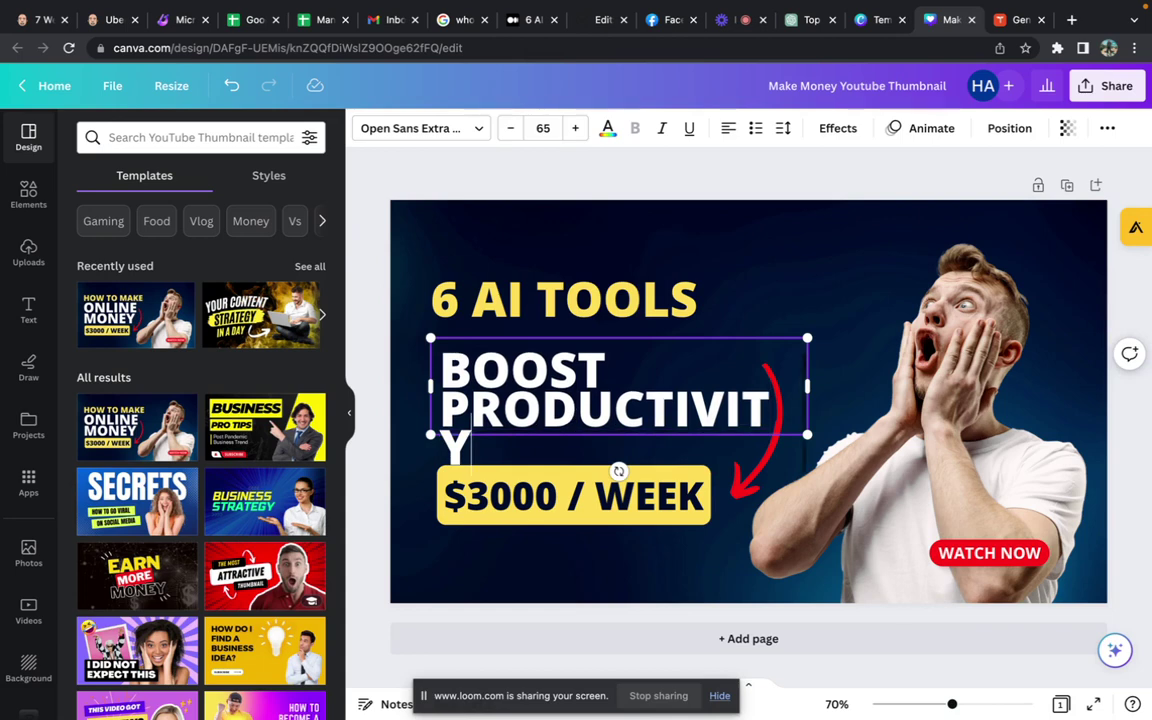
key(Return)
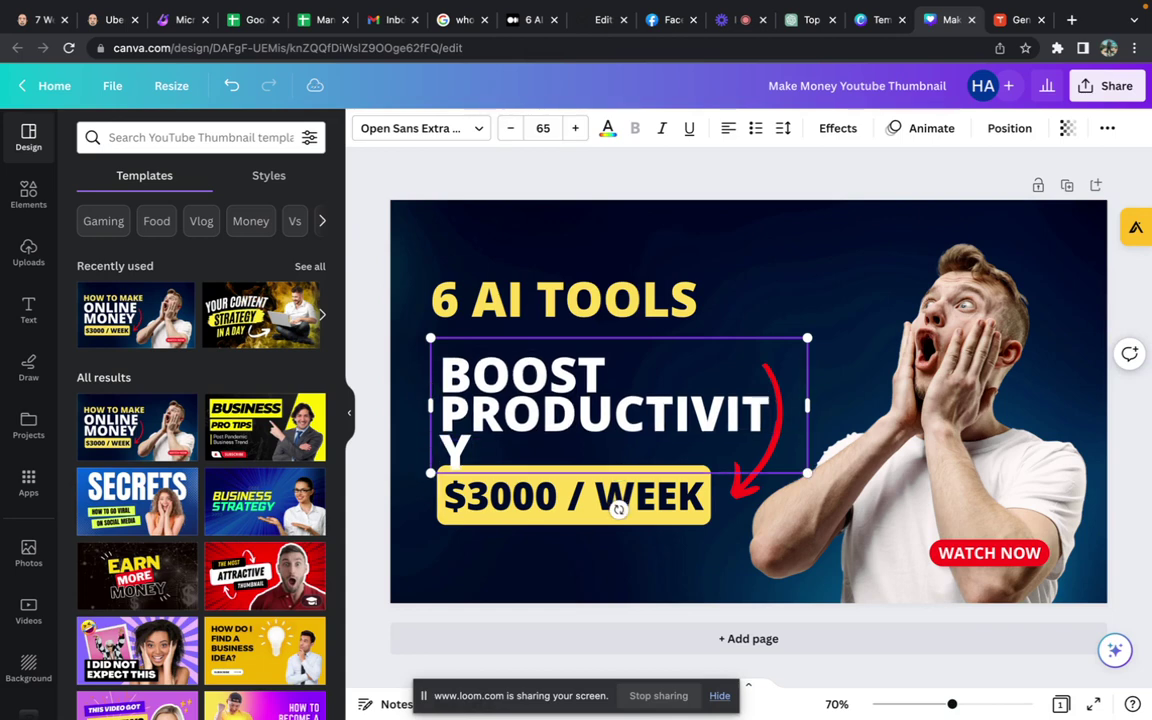
text(SAVE)
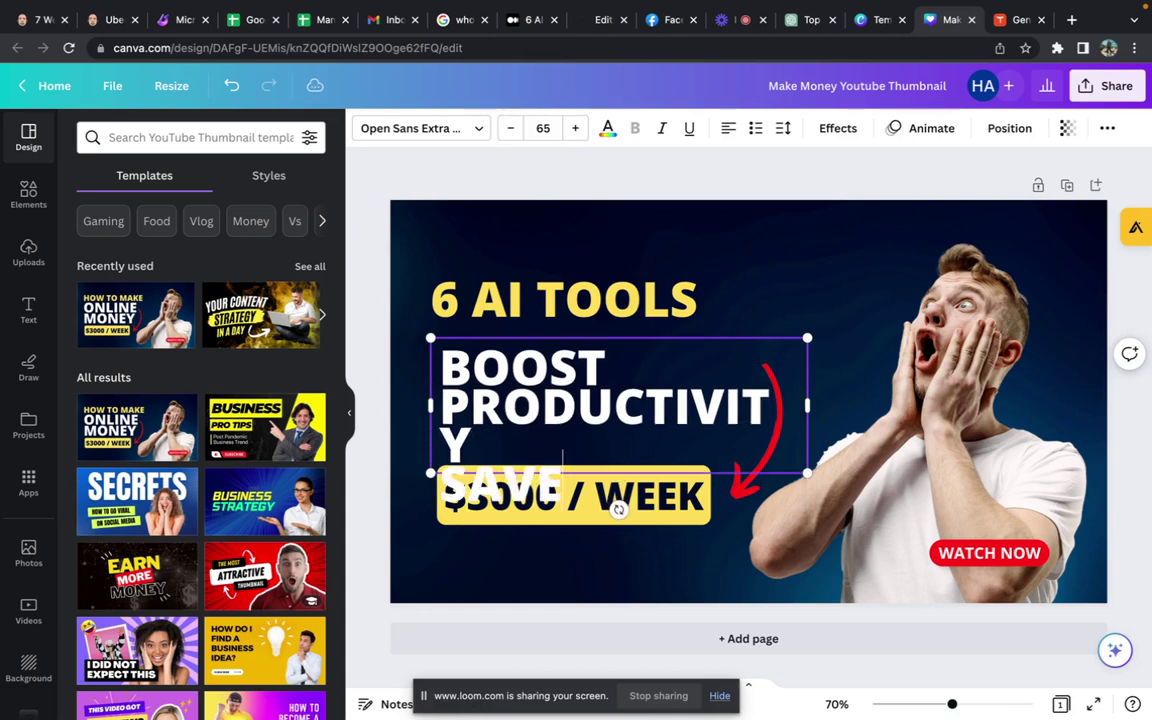
key(shift+Home)
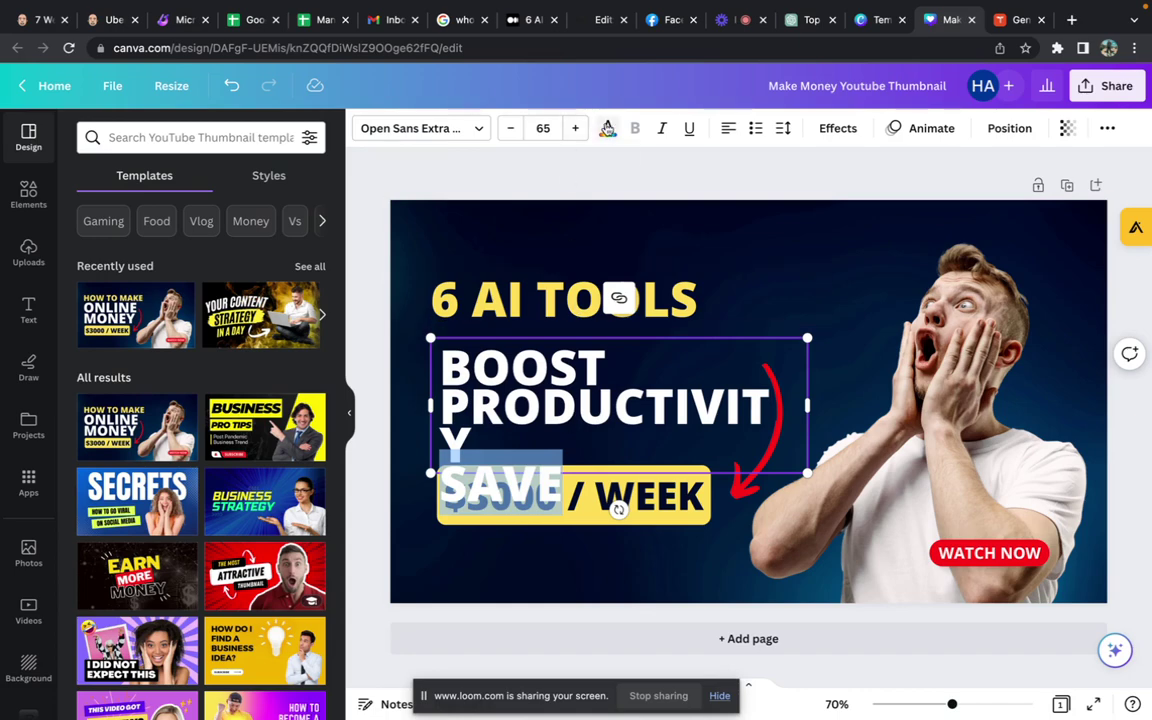
click(607, 128)
click(264, 226)
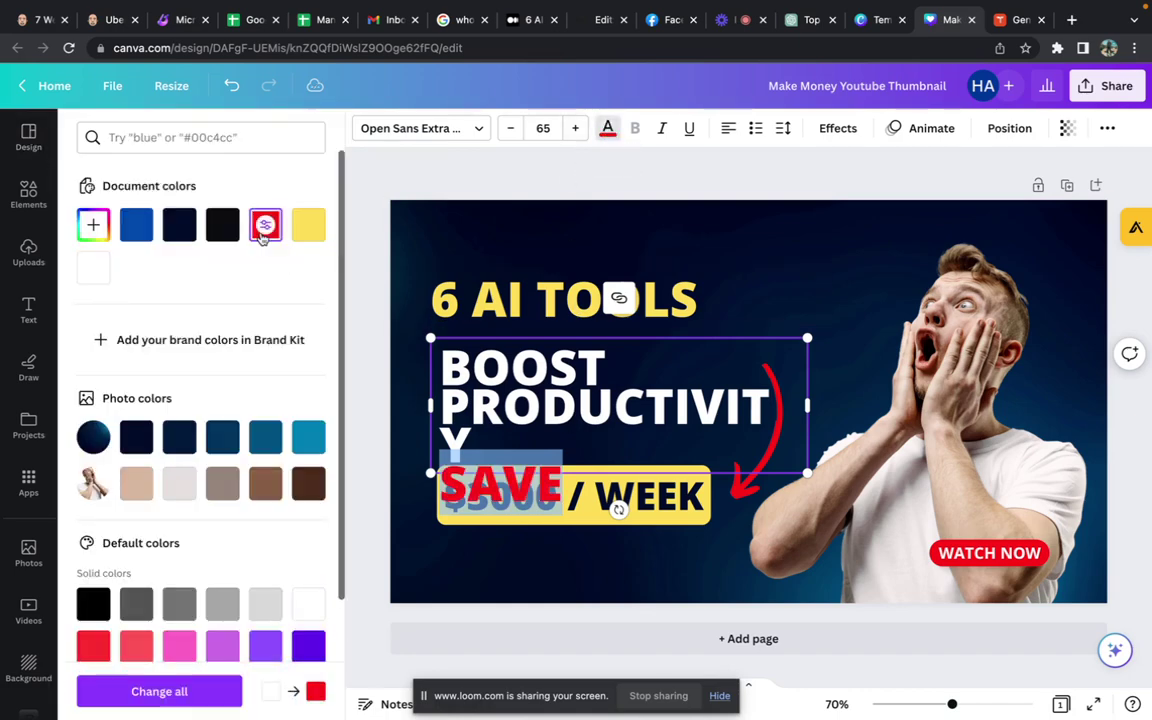
click(366, 334)
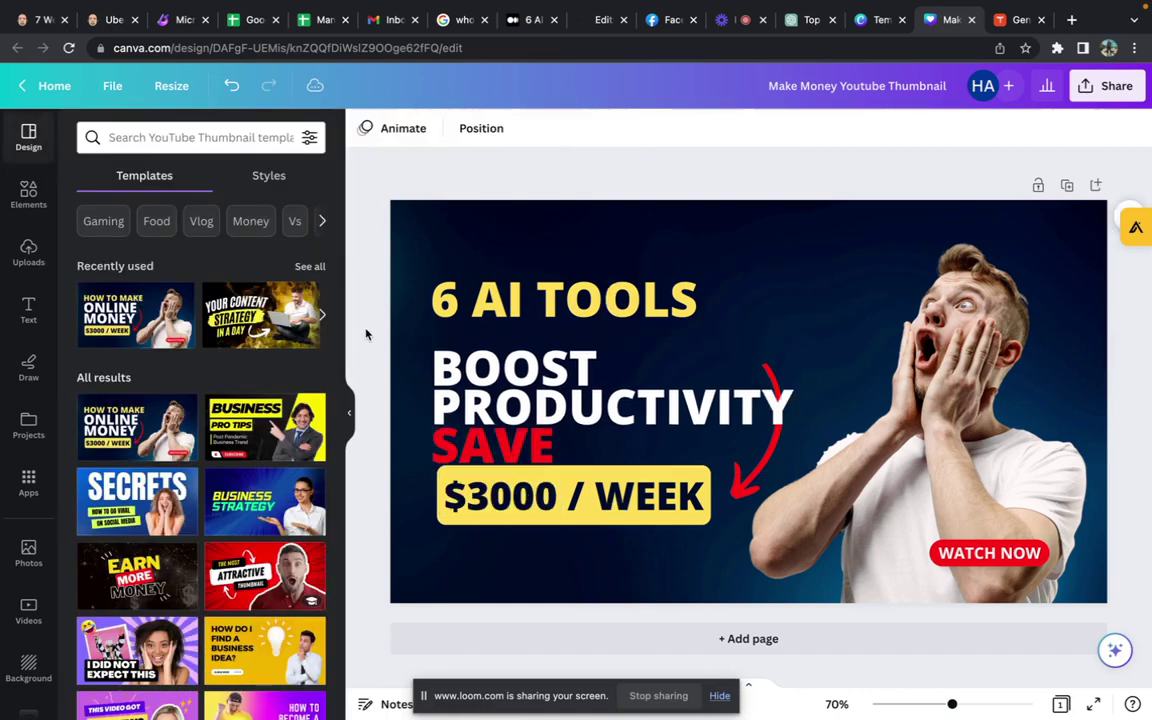
Step: Change "$3000" in the yellow label to "40 HRS" so the label reads "40 HRS / WEEK"
double_click(544, 503)
click(553, 501)
key(BackSpace)
key(BackSpace)
key(BackSpace)
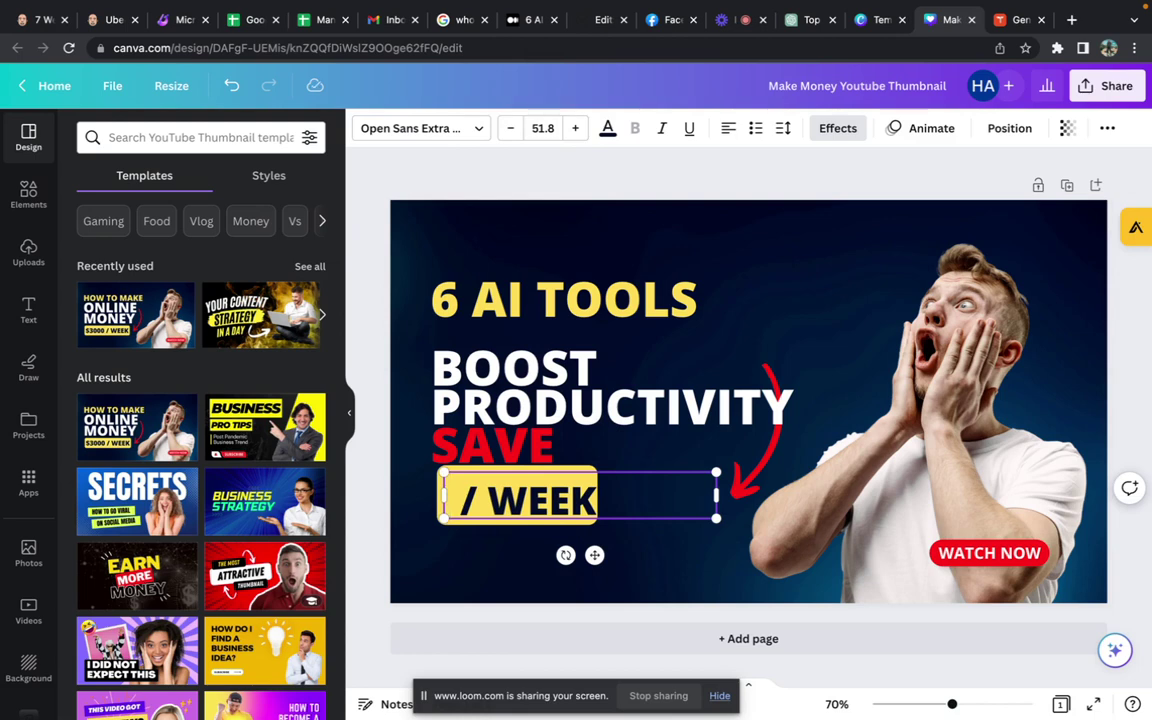
text(4 0 HRS)
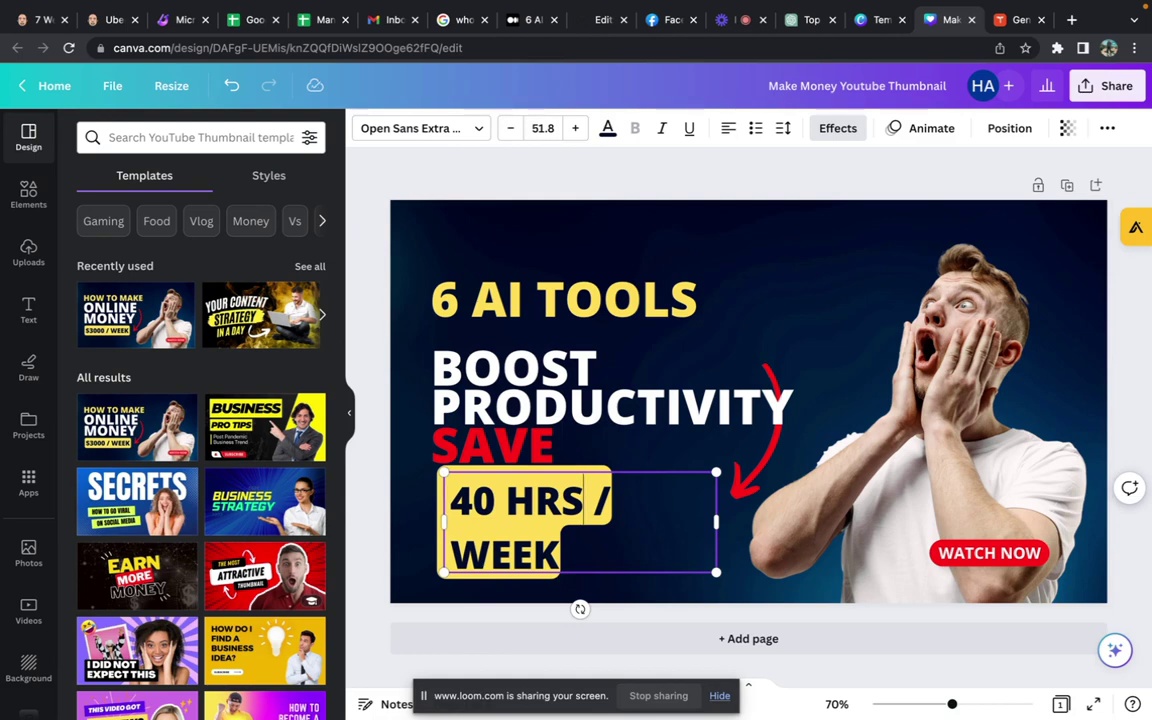
click(375, 501)
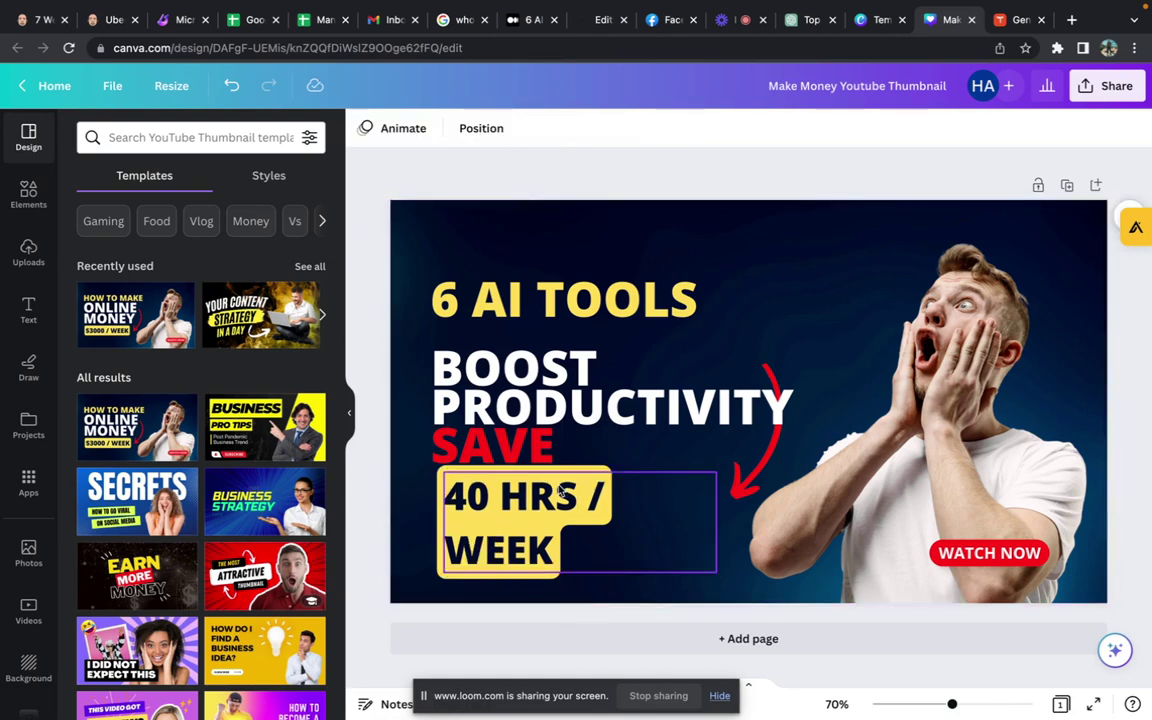
Step: Widen the "40 HRS / WEEK" text box to about 525 px so its text fits on one line
click(600, 515)
drag(718, 519, 730, 519)
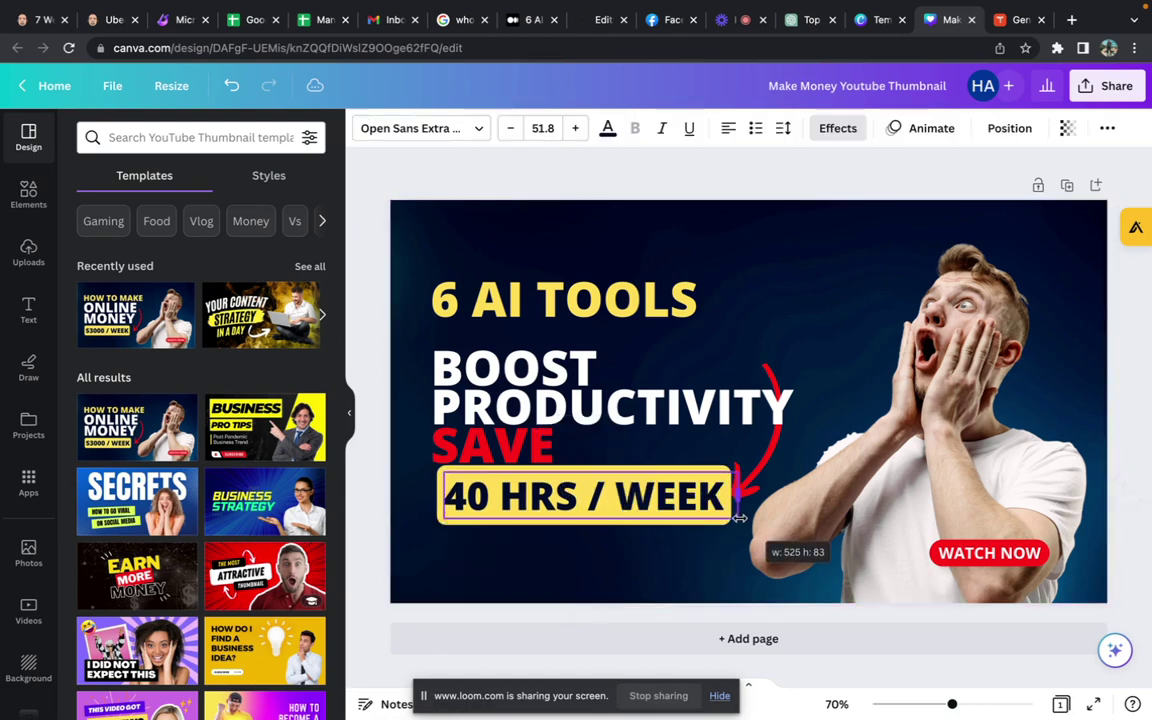
click(366, 519)
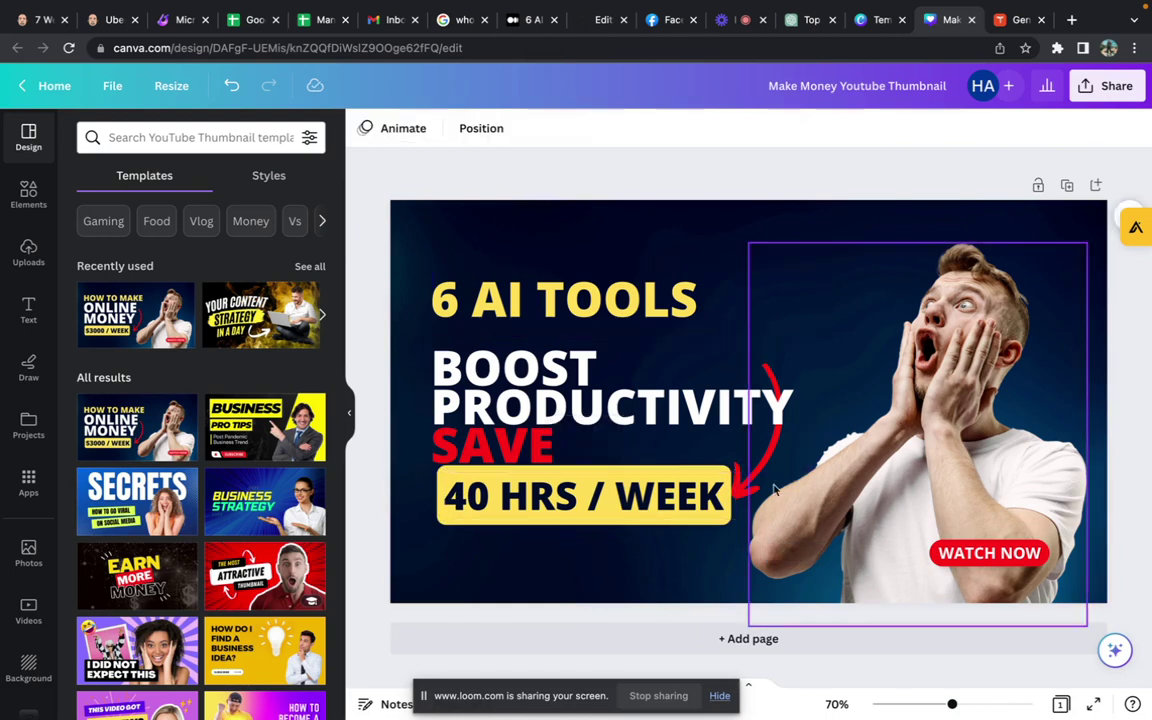
Step: Download the finished thumbnail as a PNG at 1,280 × 720 px and switch back to the Vocal story draft
click(1105, 86)
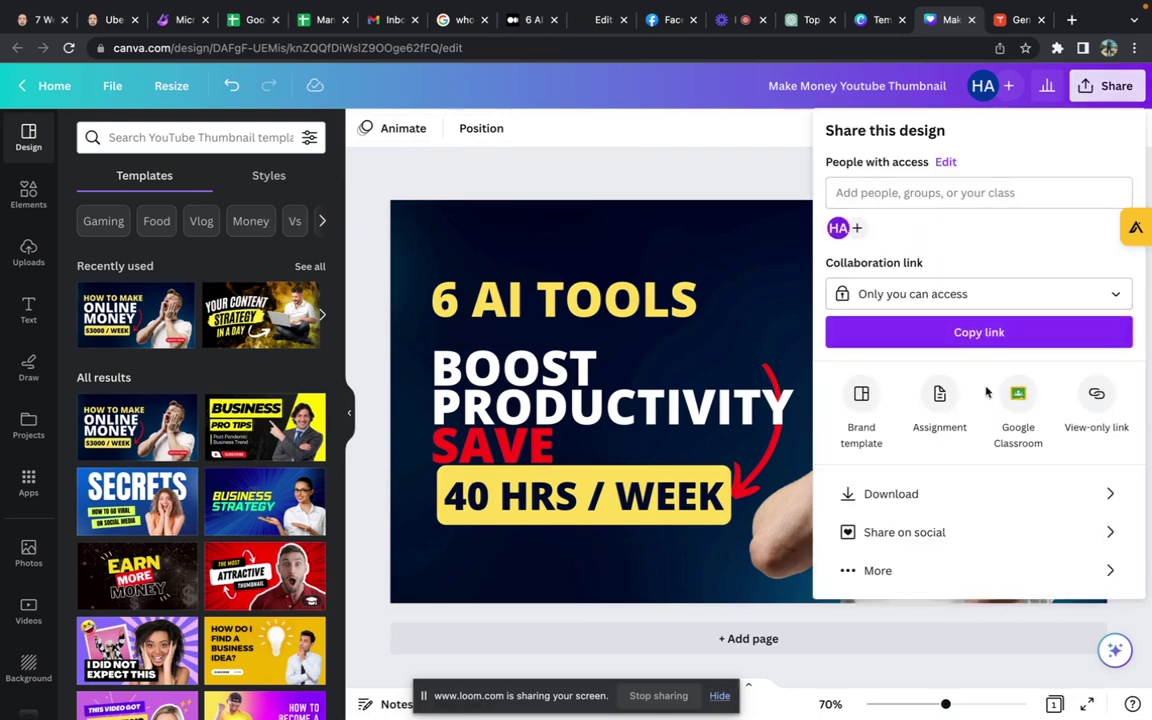
click(872, 494)
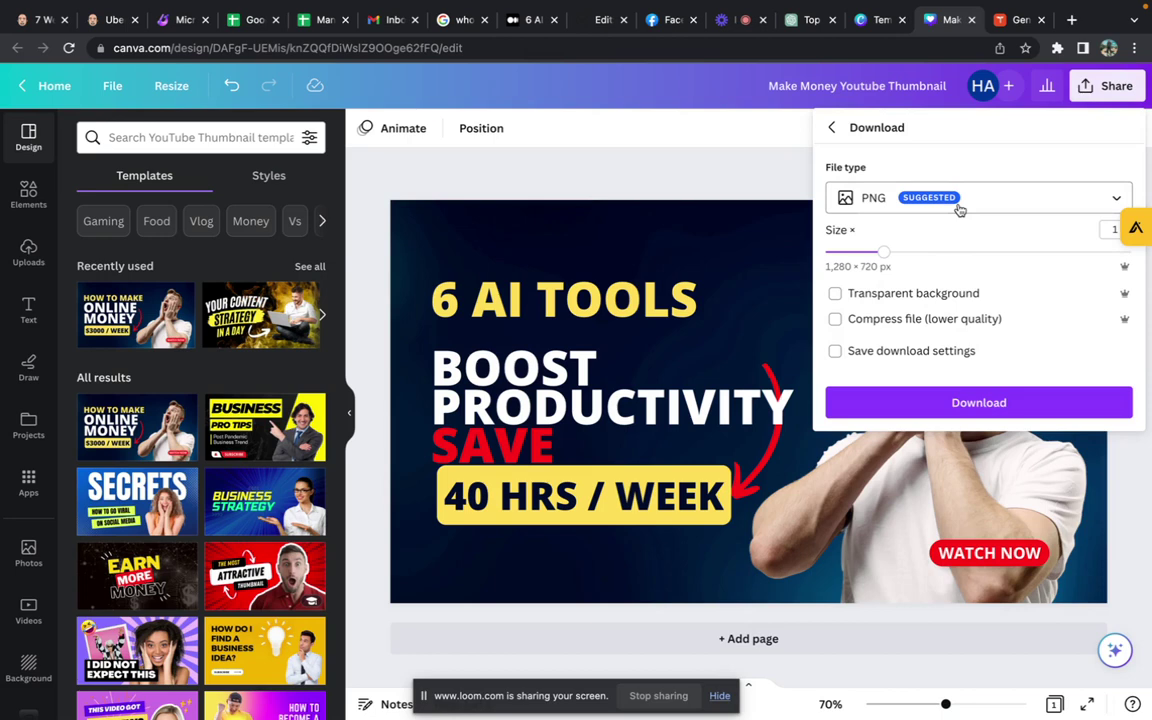
click(972, 401)
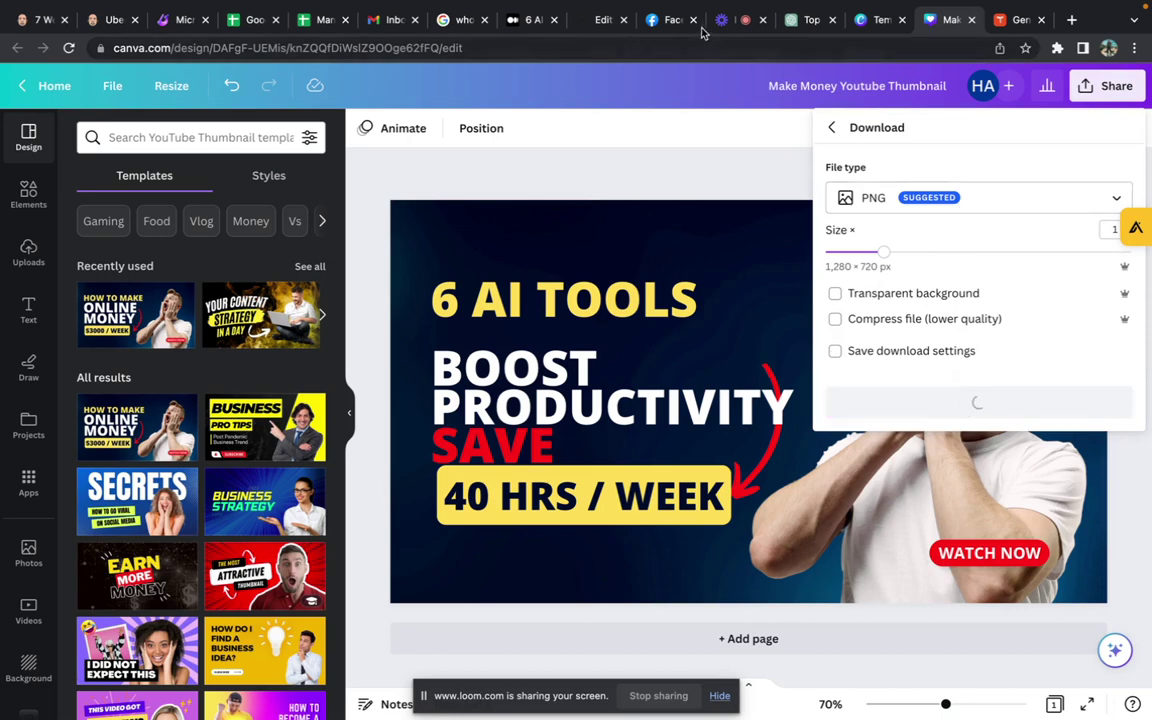
click(603, 19)
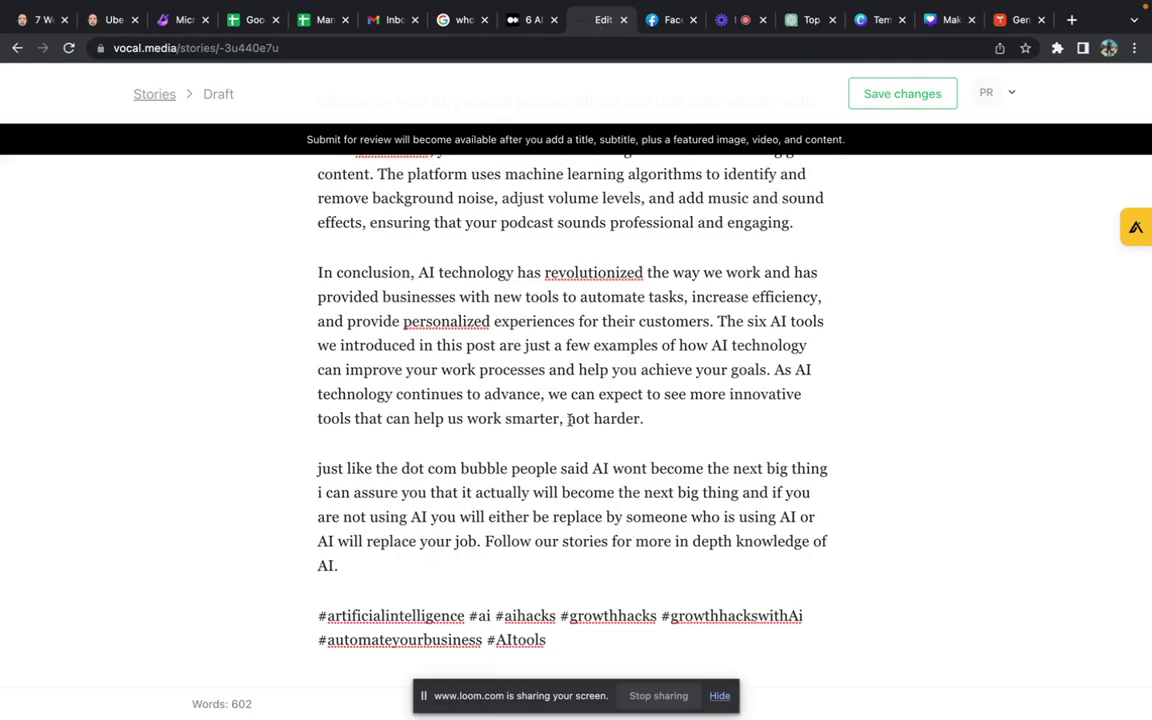
Step: Insert an empty line below the "Resume Worded" heading in the story body
scroll(568, 420, up, 20)
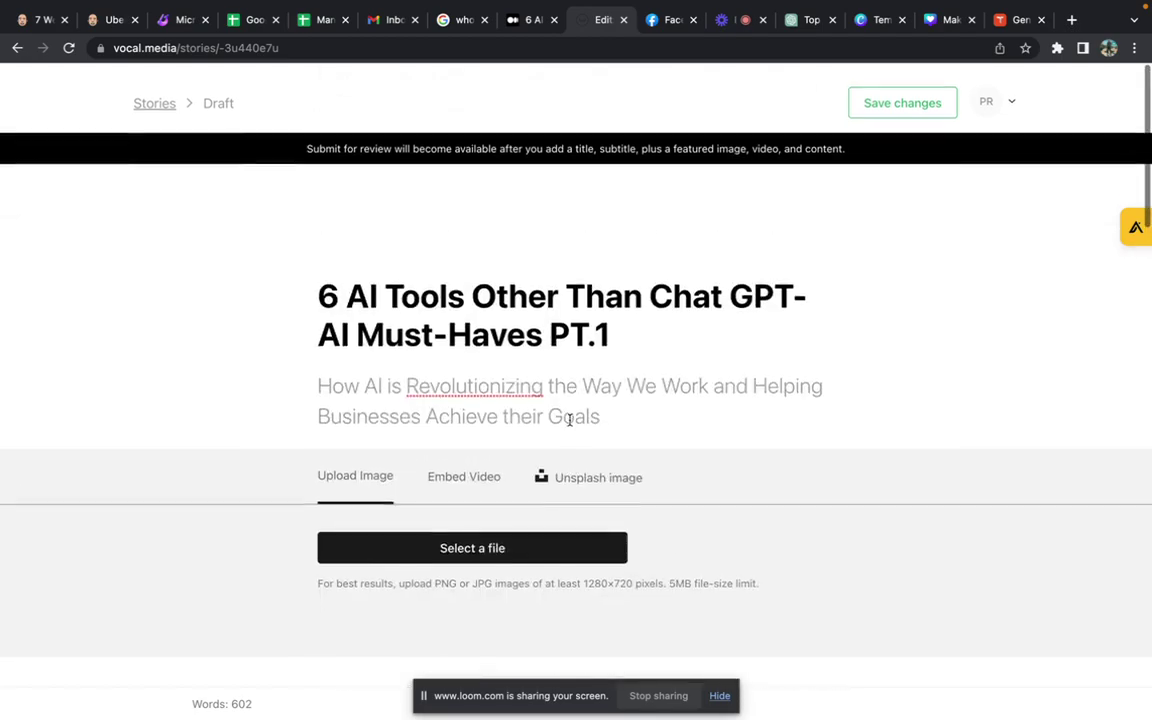
scroll(570, 420, down, 5)
click(522, 419)
key(Return)
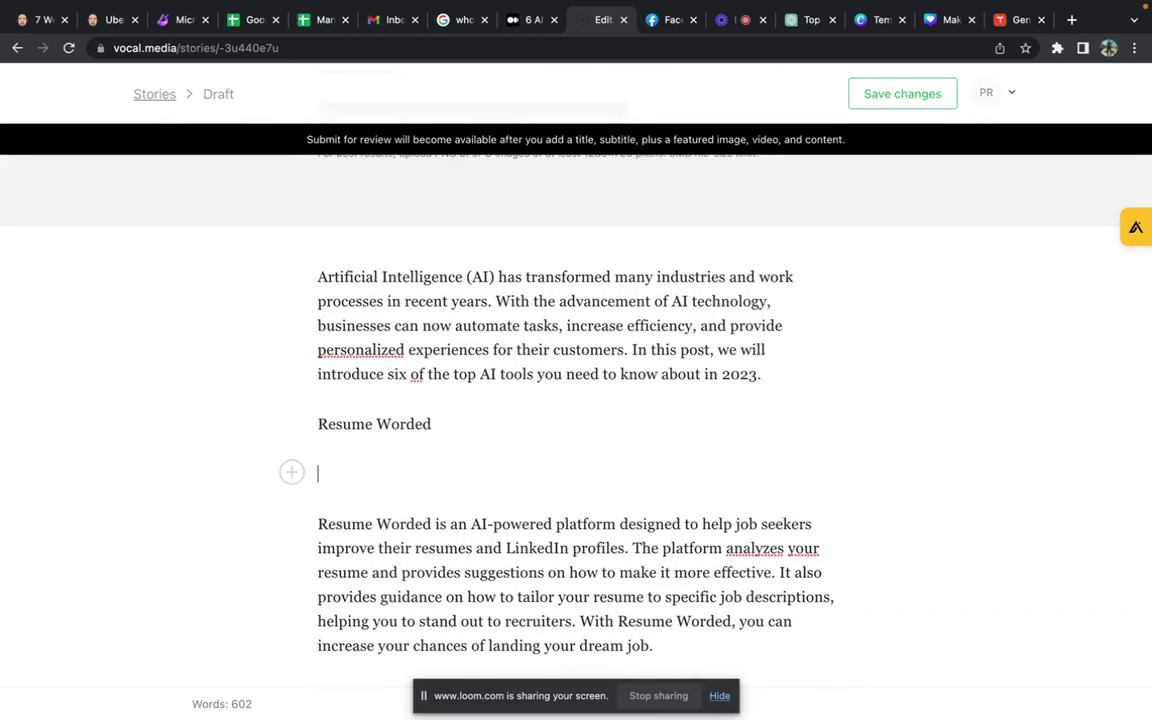
click(291, 472)
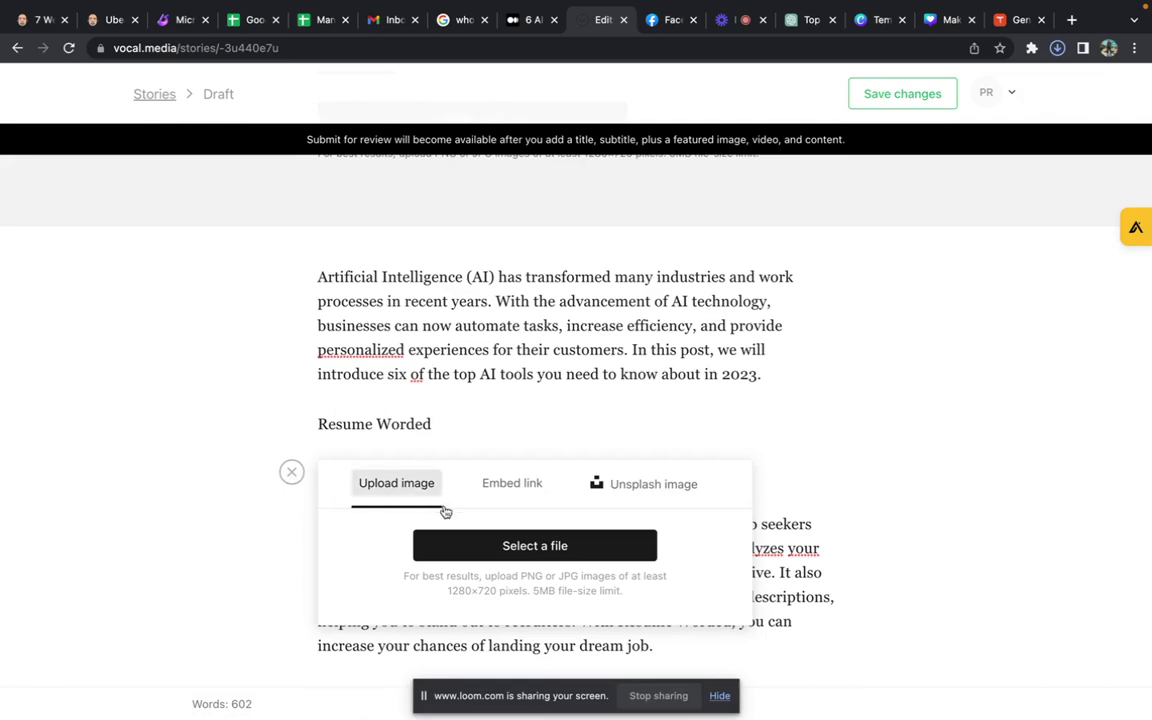
click(497, 552)
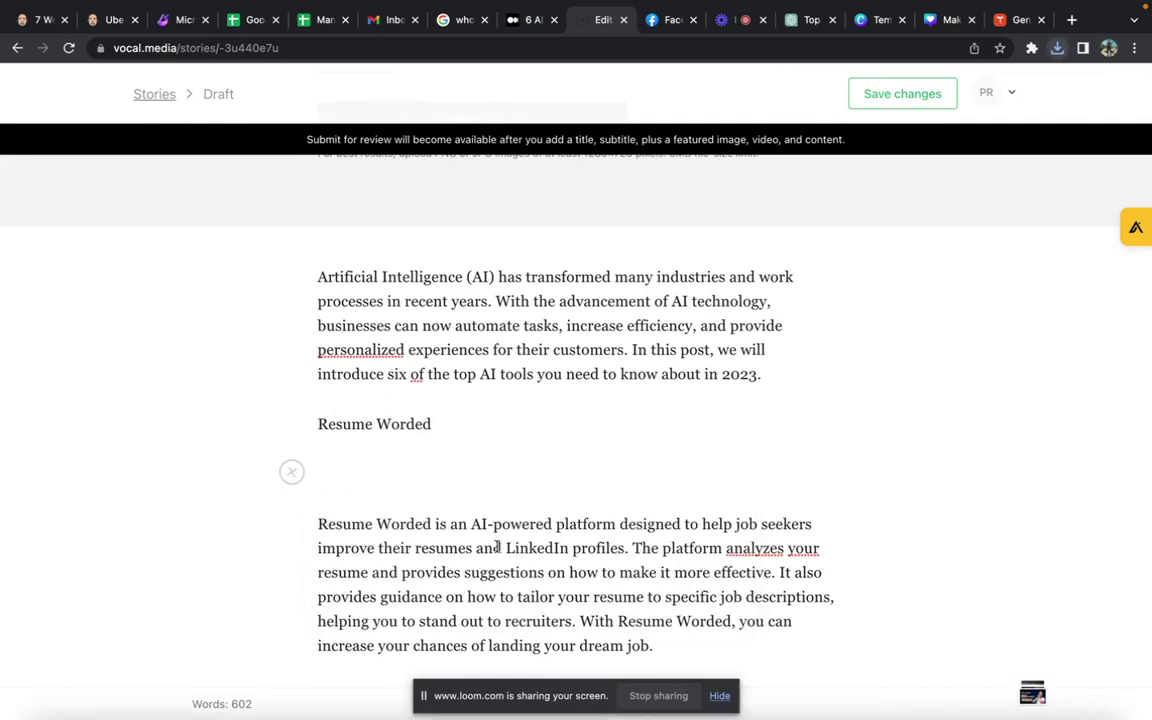
scroll(545, 357, down, 3)
scroll(545, 357, down, 5)
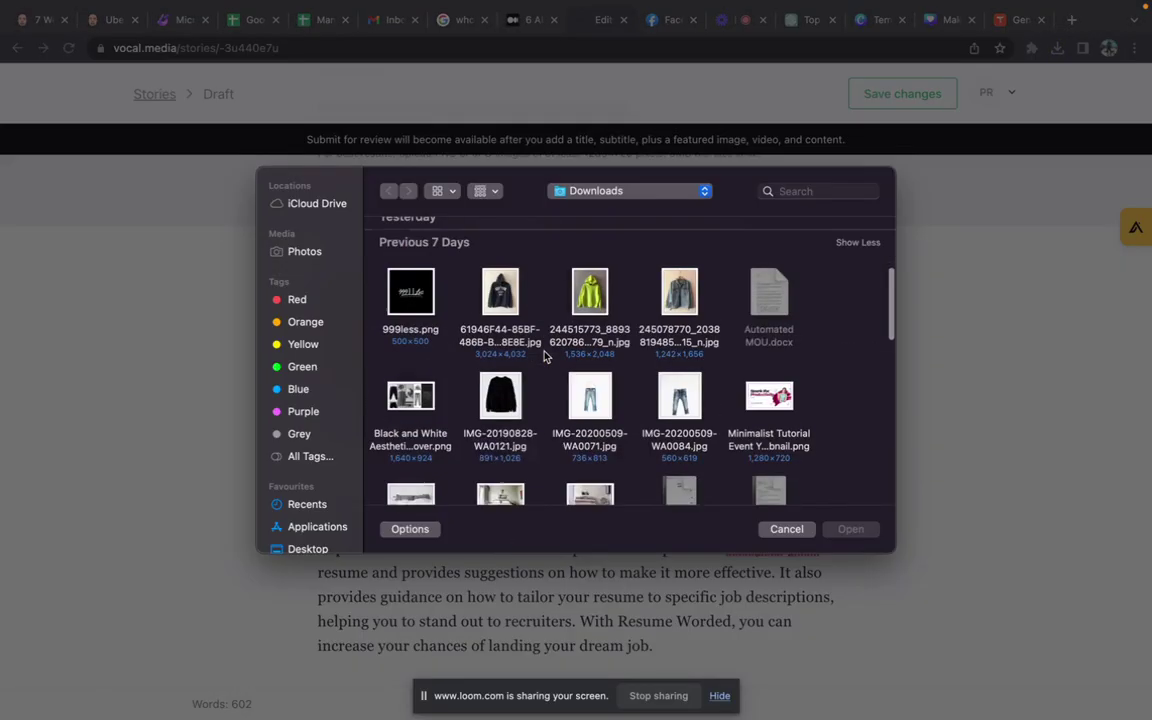
scroll(545, 357, down, 10)
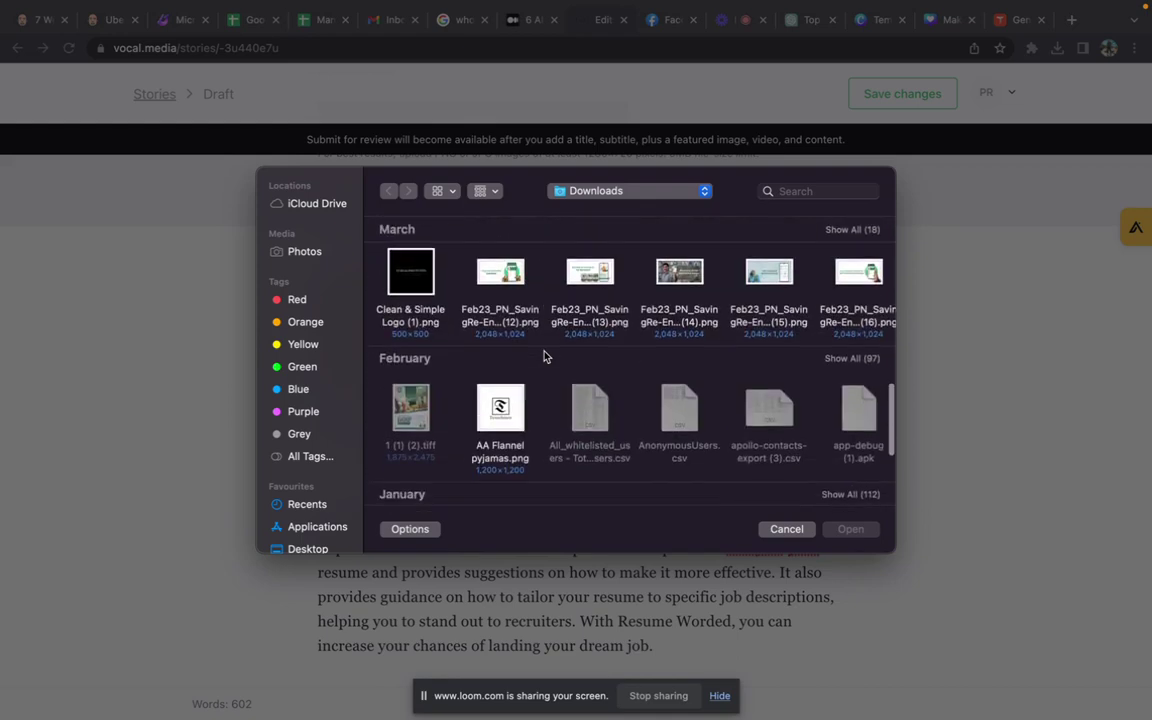
scroll(545, 357, up, 10)
scroll(545, 357, up, 6)
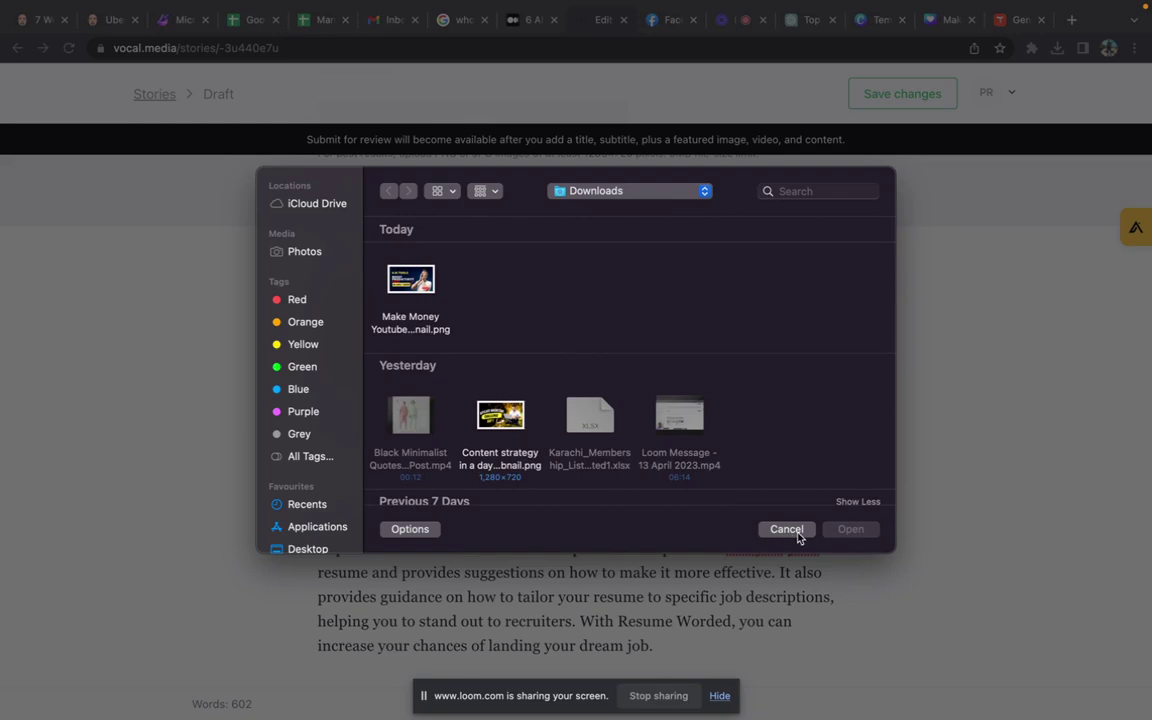
click(798, 535)
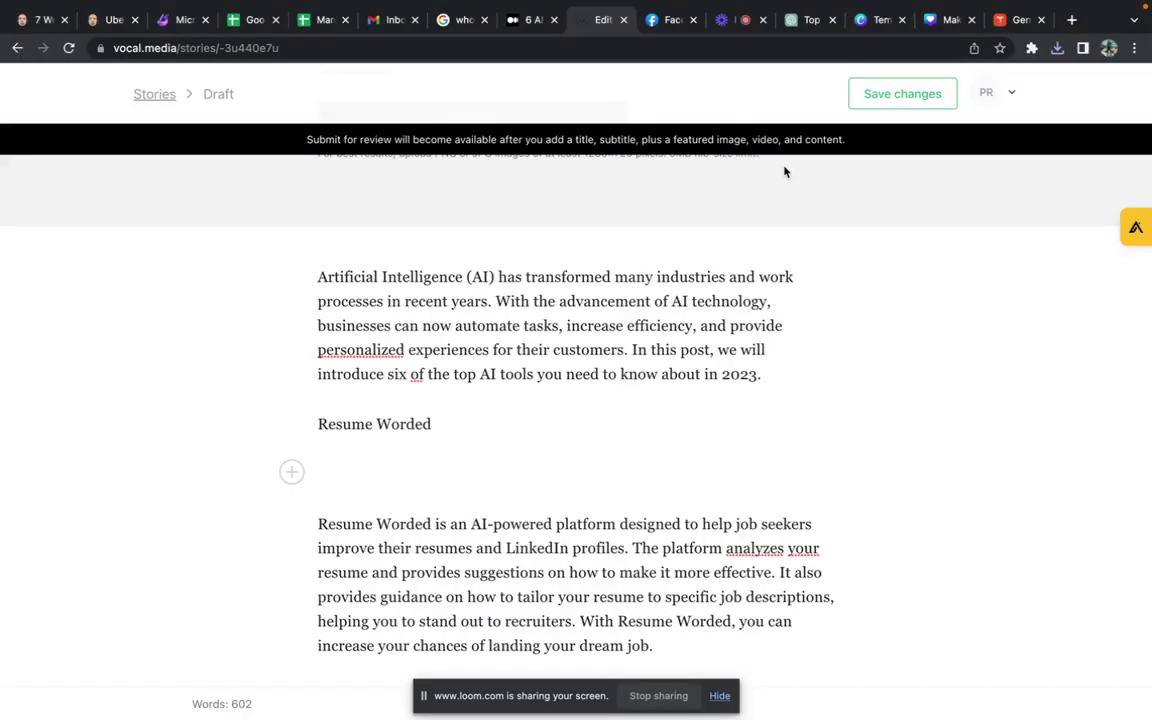
click(730, 34)
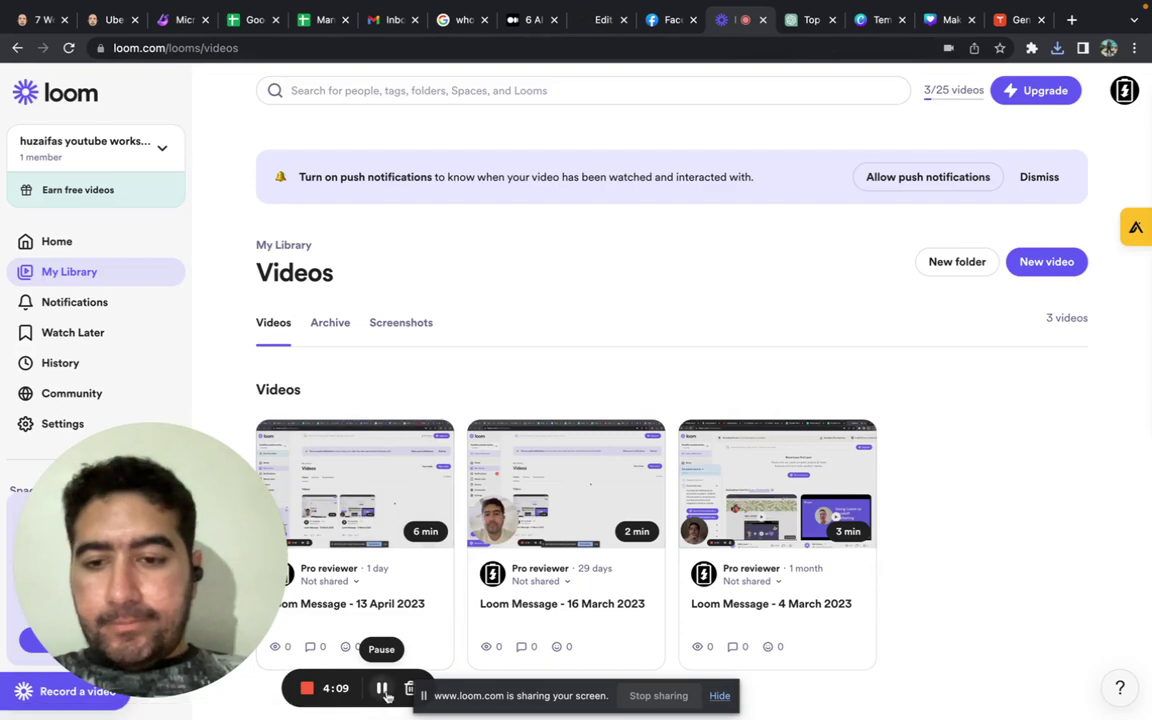
click(643, 28)
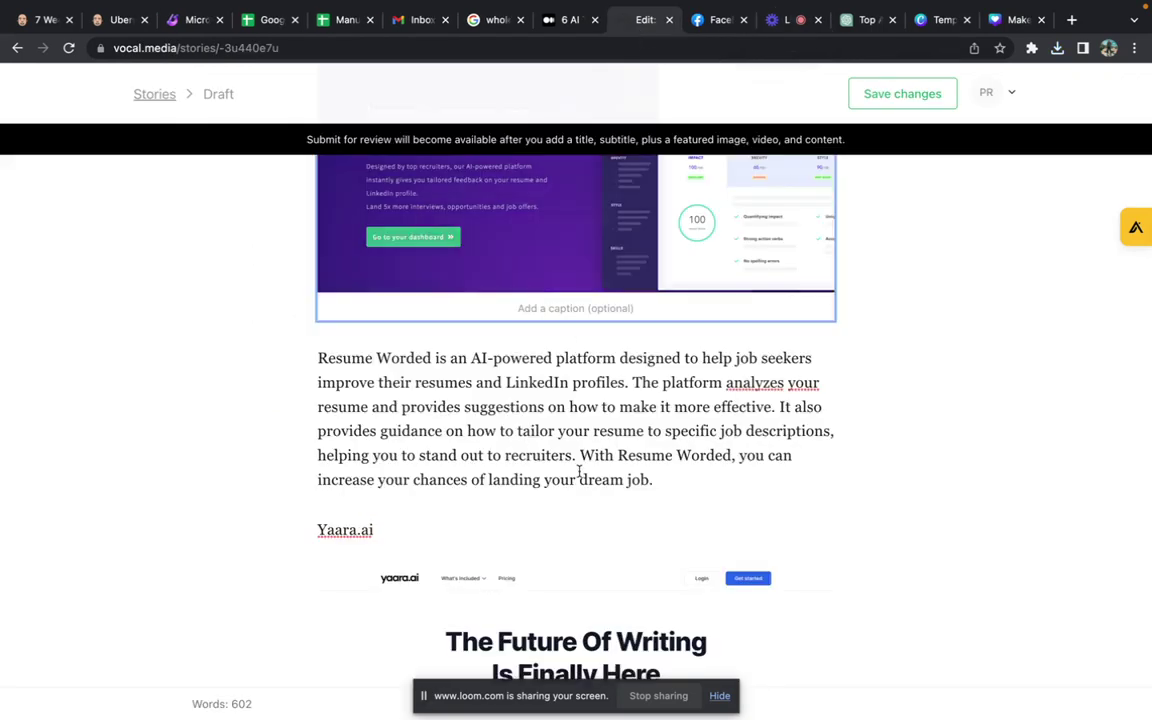
Step: Upload today's "Make Money Youtube" thumbnail PNG from the Downloads folder as the story's featured image
scroll(928, 234, up, 15)
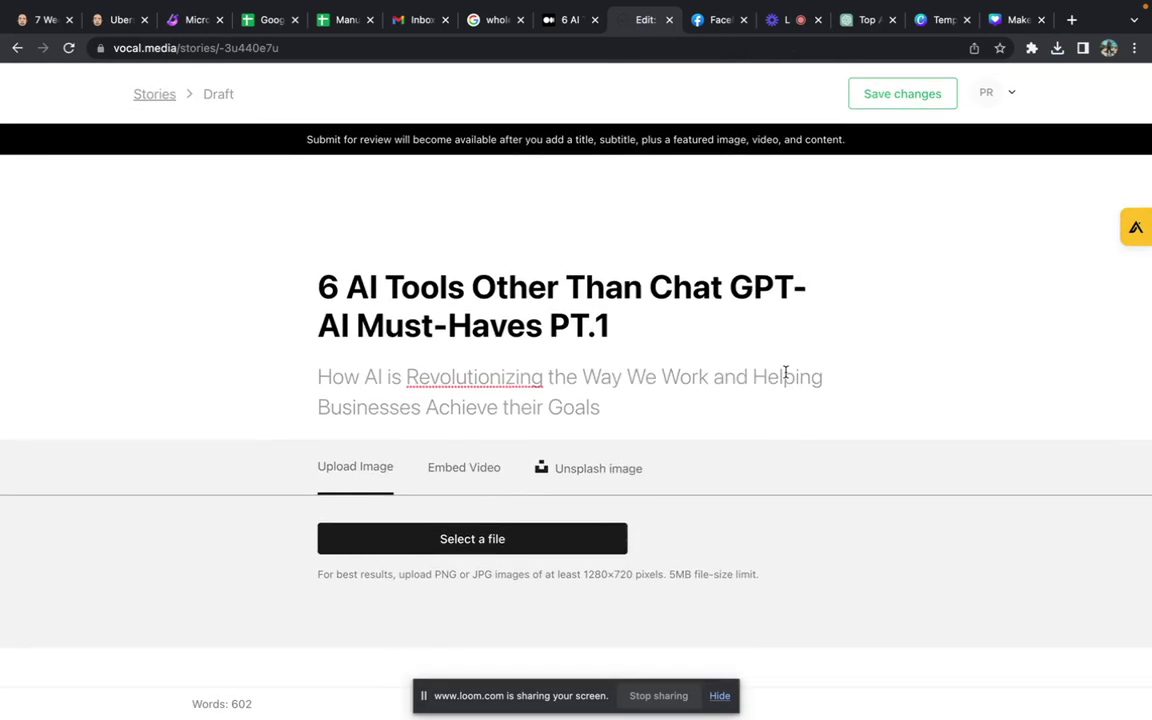
scroll(785, 372, down, 1)
click(527, 480)
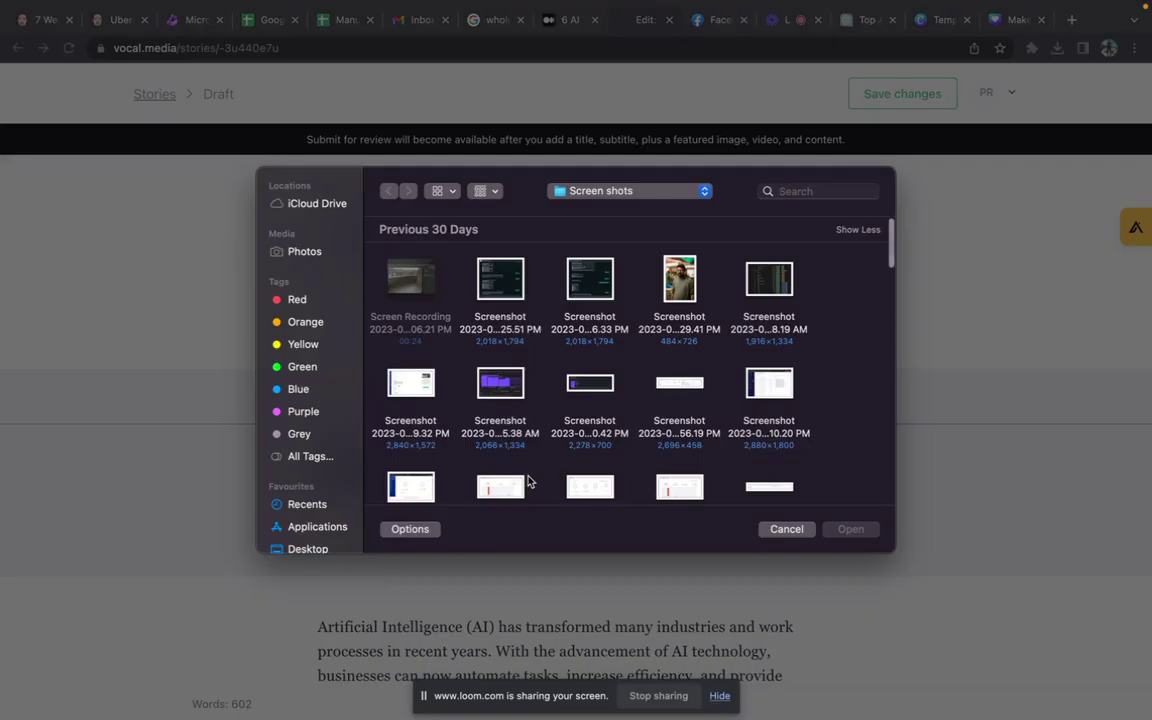
click(316, 526)
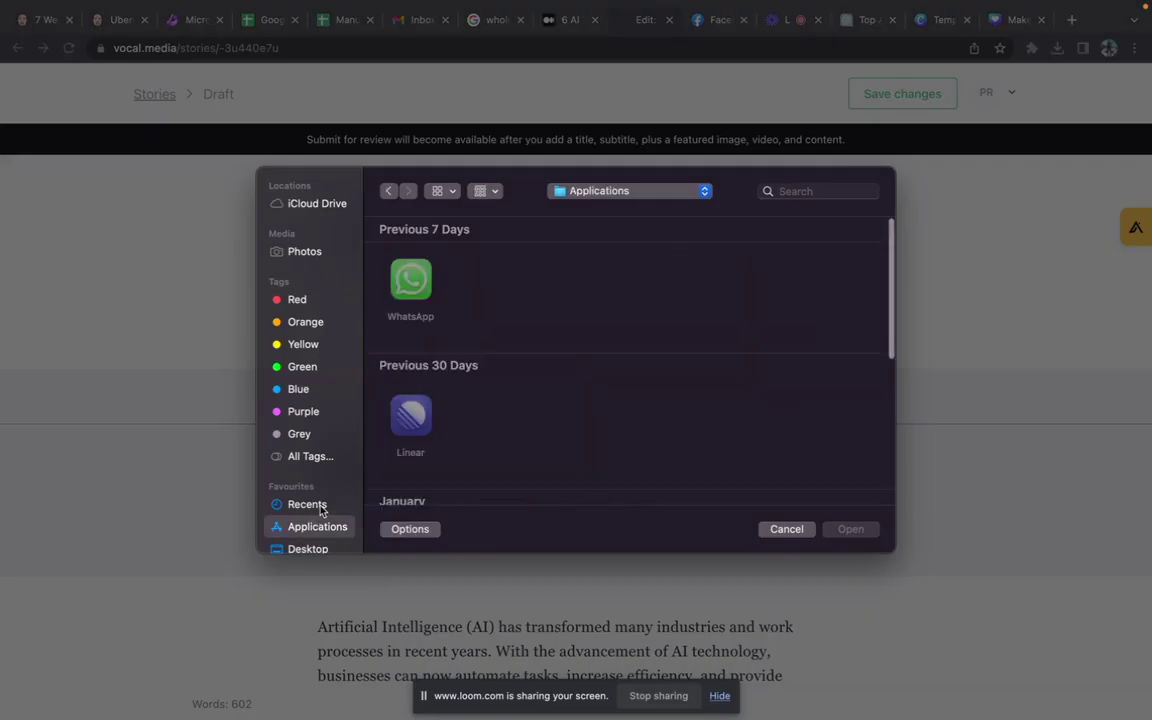
click(310, 505)
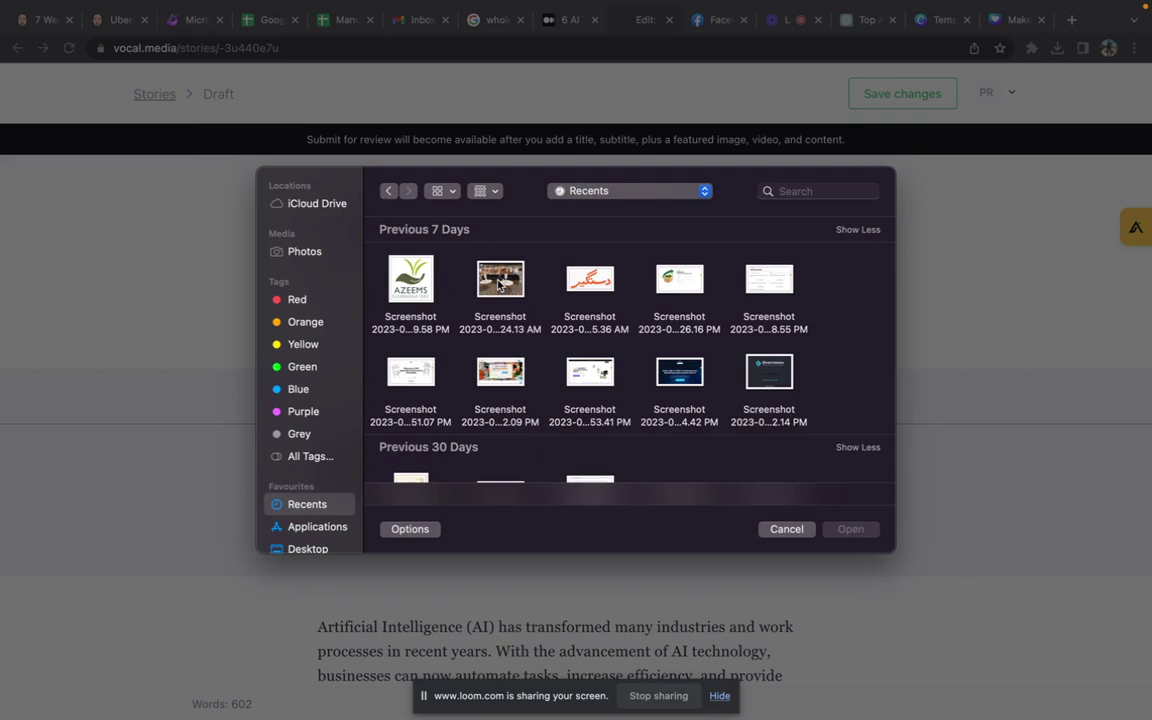
scroll(327, 414, down, 3)
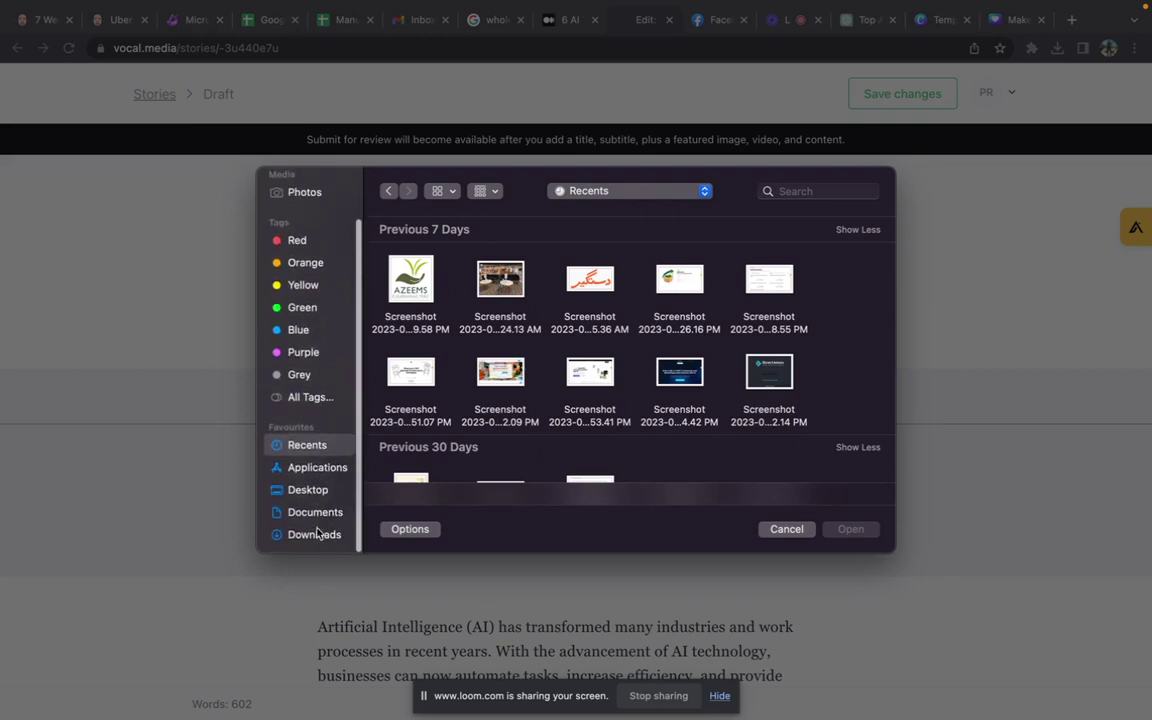
click(316, 535)
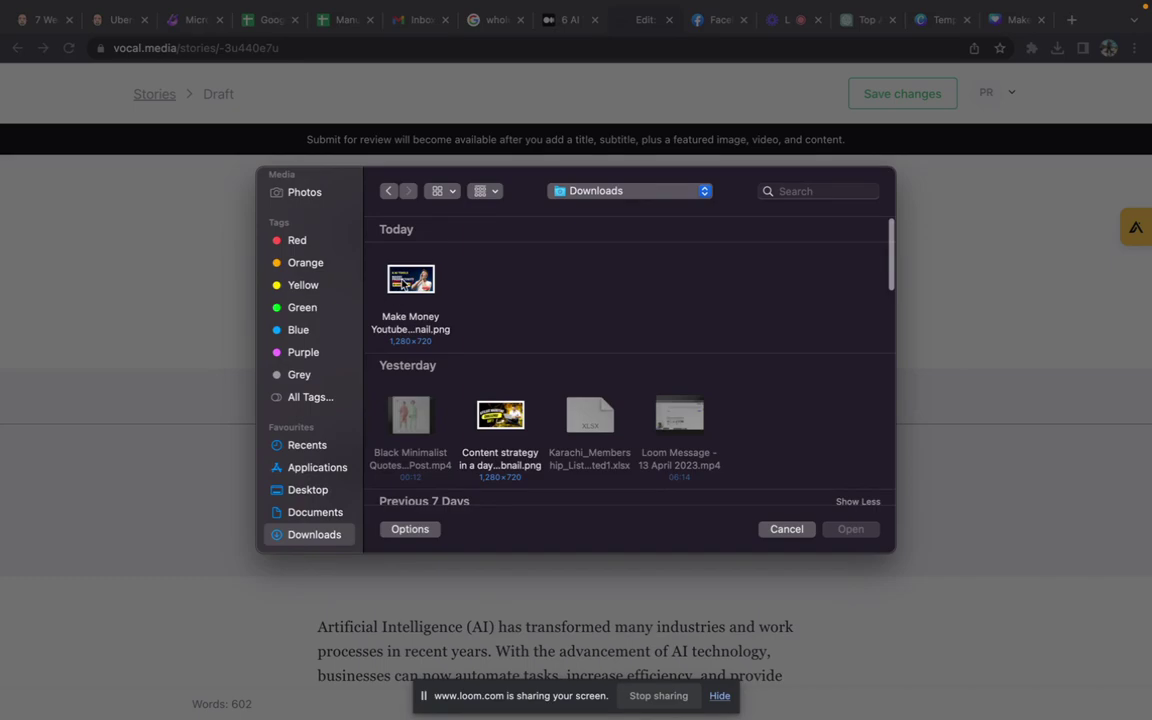
double_click(410, 282)
scroll(653, 410, down, 2)
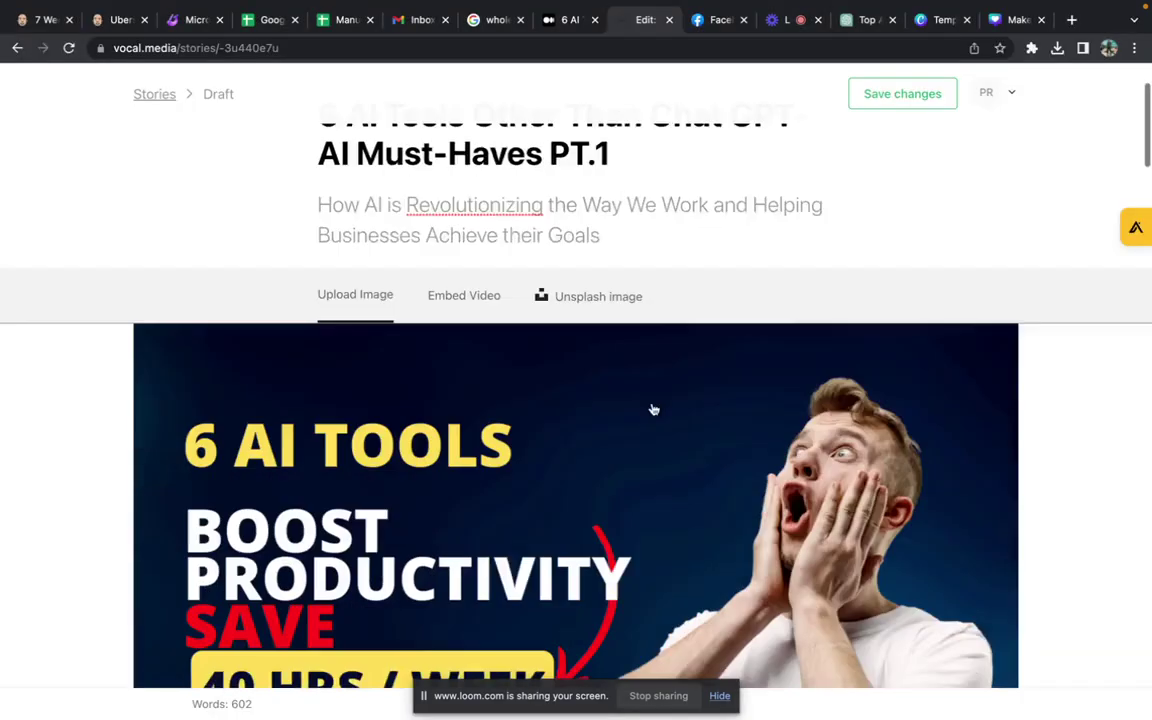
Step: Review the story with its featured image and save the changes to the draft
scroll(653, 409, down, 12)
scroll(654, 408, up, 11)
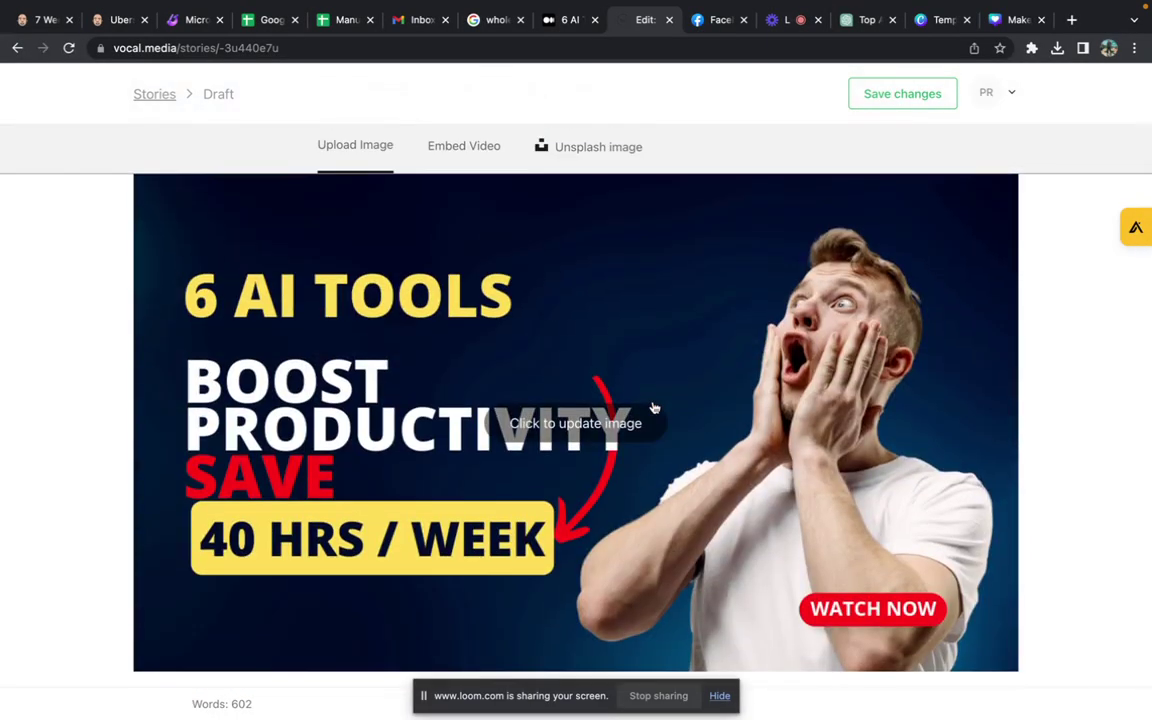
click(922, 94)
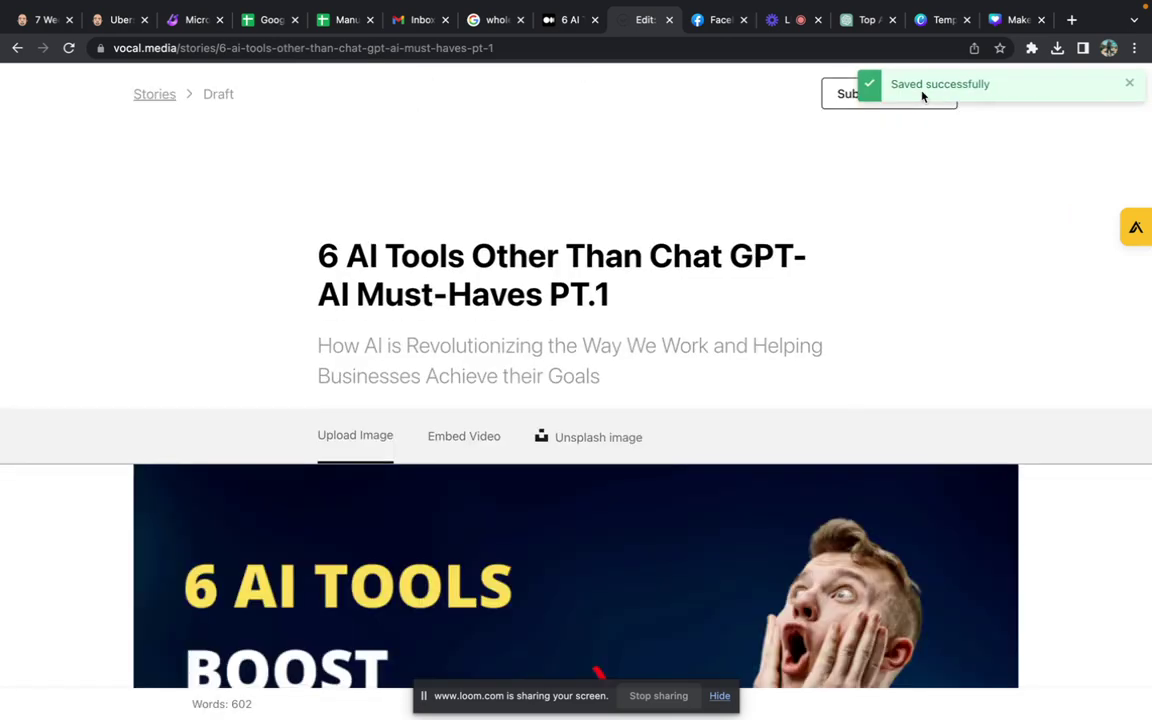
Step: Start submitting the story for review and choose Futurism as its community
click(851, 105)
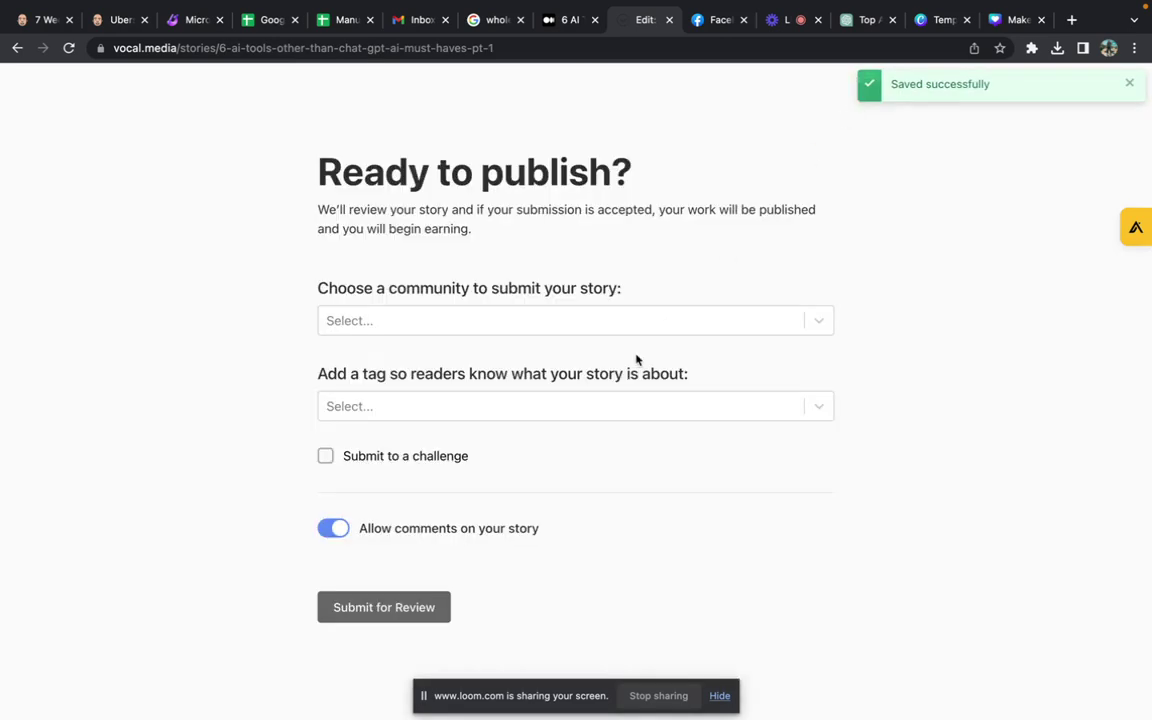
click(666, 328)
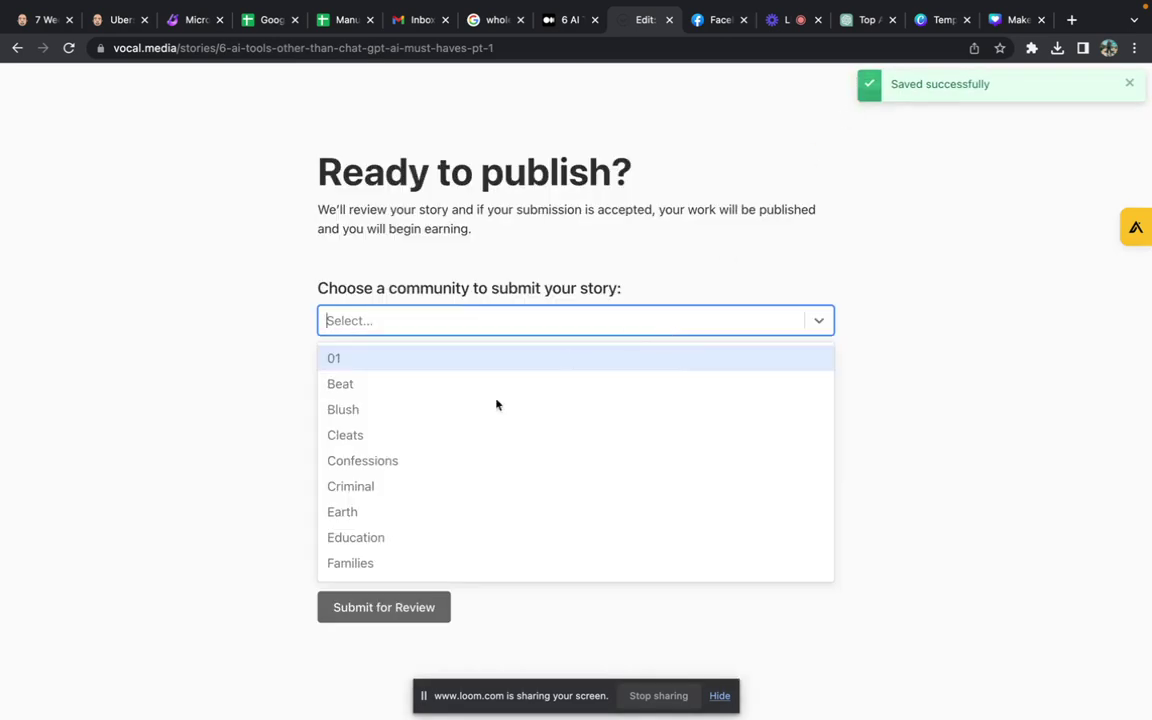
scroll(479, 524, down, 1)
scroll(479, 524, down, 3)
click(479, 524)
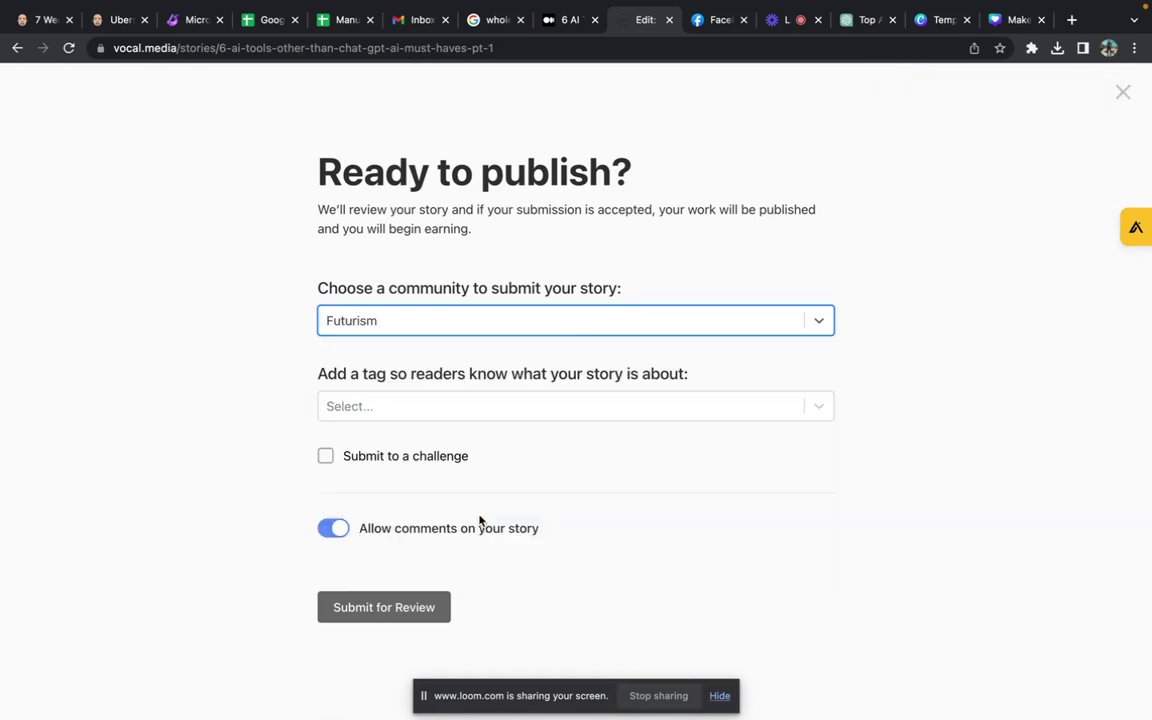
Step: Add the tag "artificial intelligence", submit the story for review and close the confirmation page
click(537, 413)
click(499, 520)
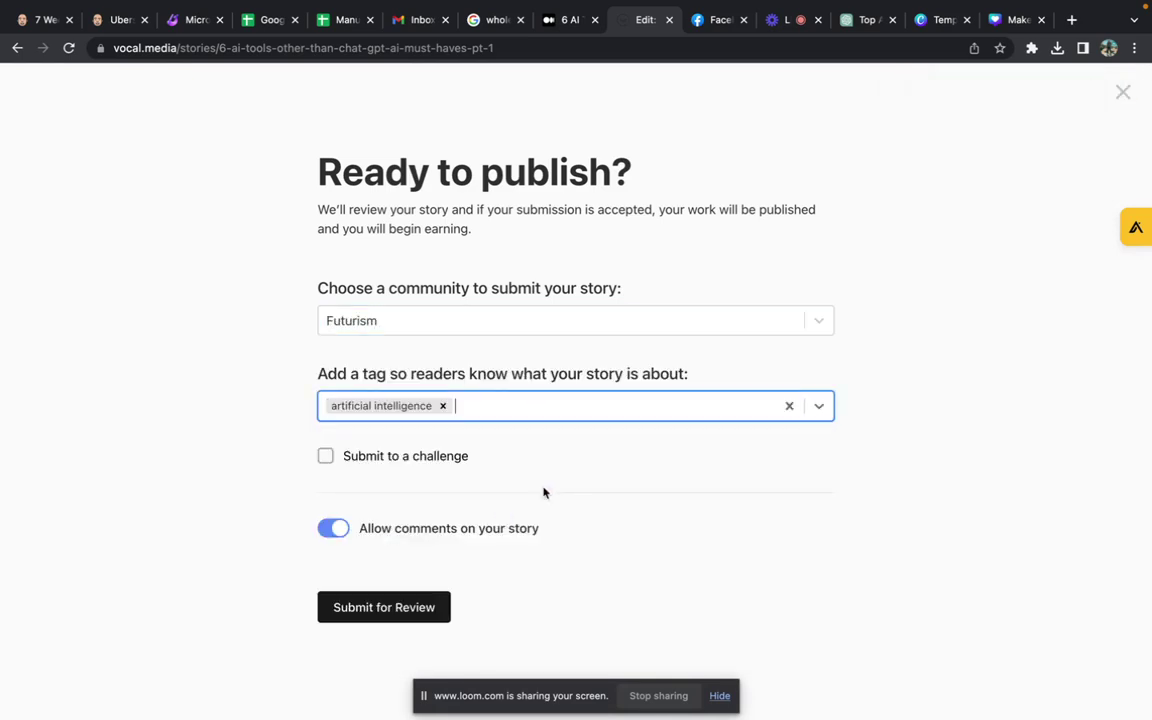
click(381, 611)
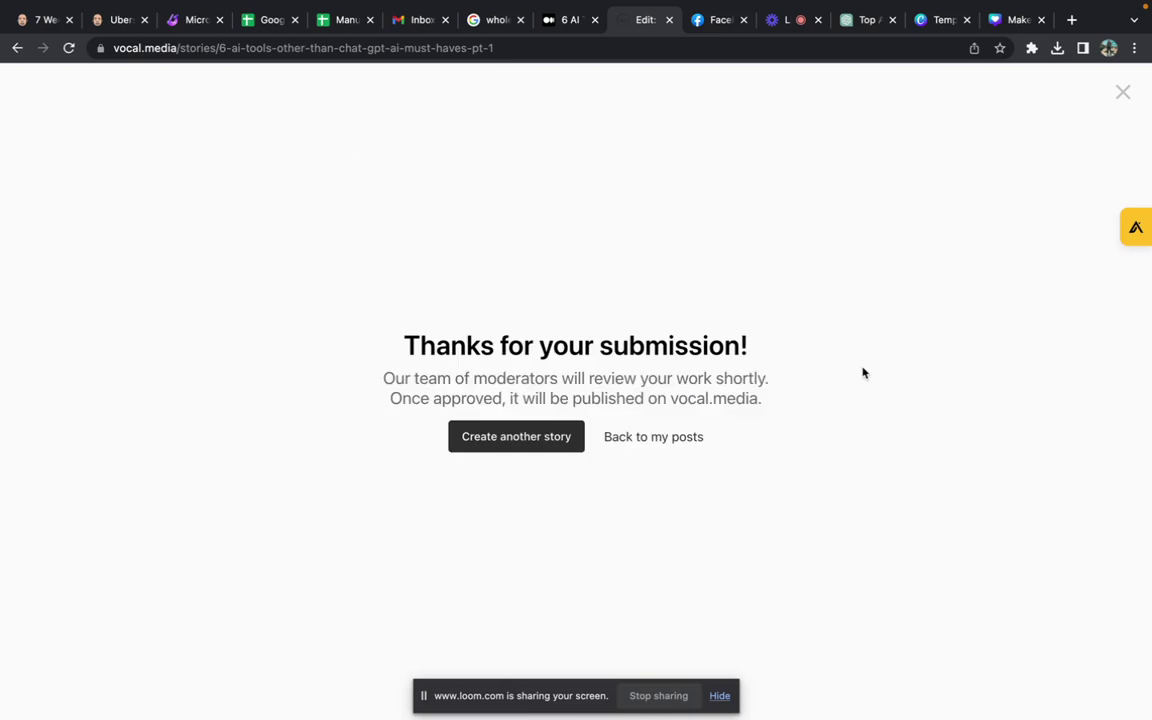
click(1121, 93)
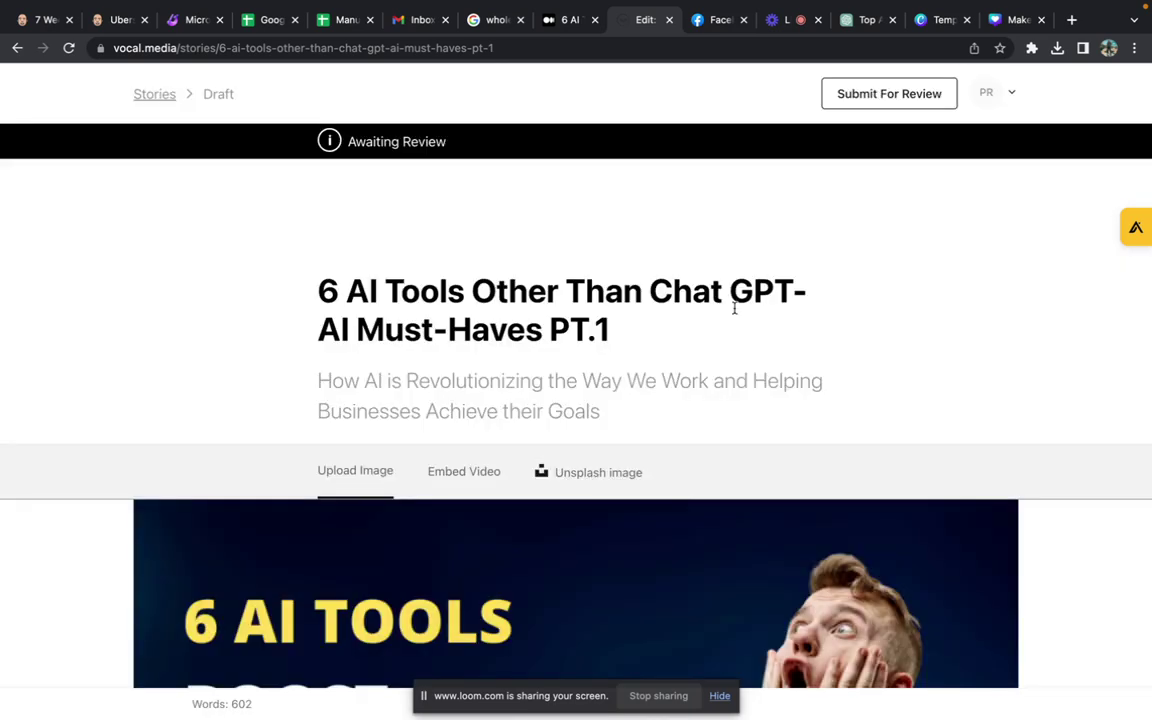
scroll(725, 384, down, 5)
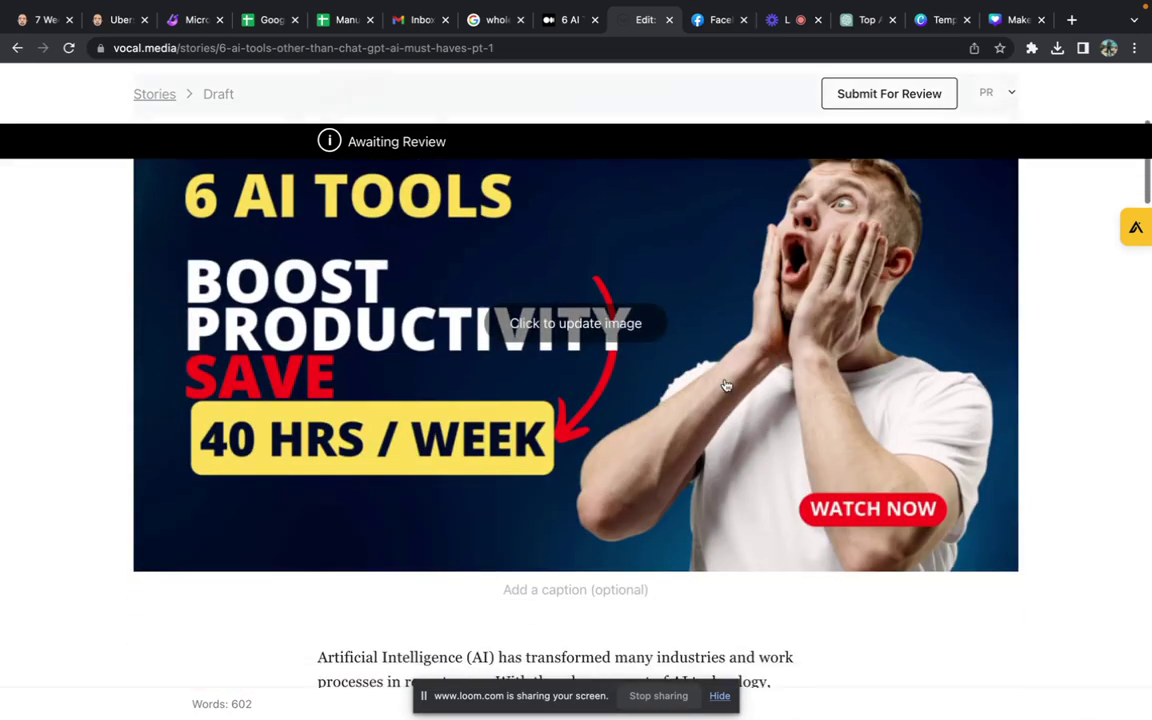
scroll(725, 384, down, 10)
scroll(727, 385, up, 12)
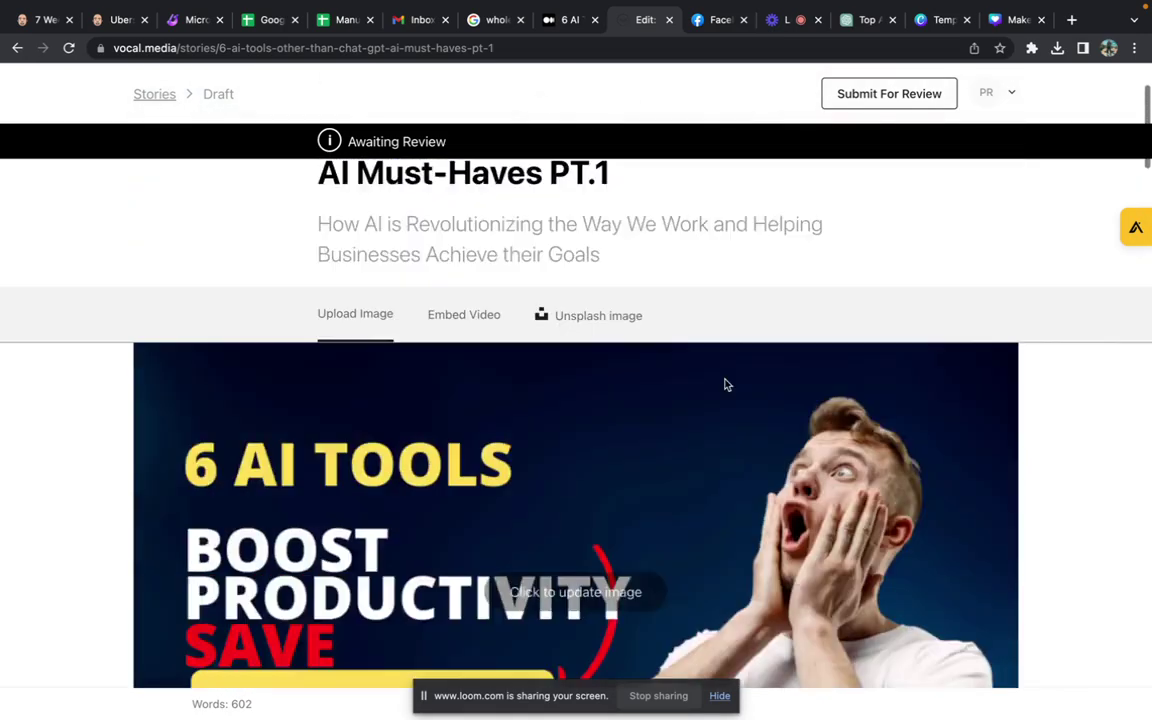
scroll(727, 385, up, 3)
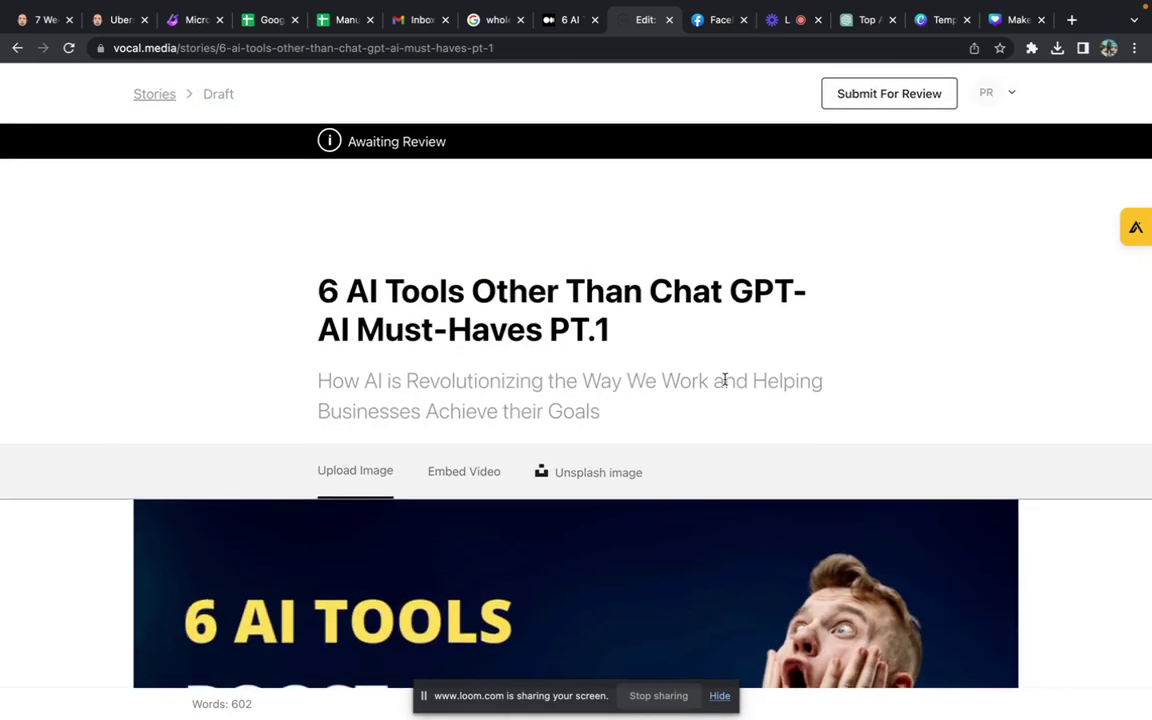
click(783, 33)
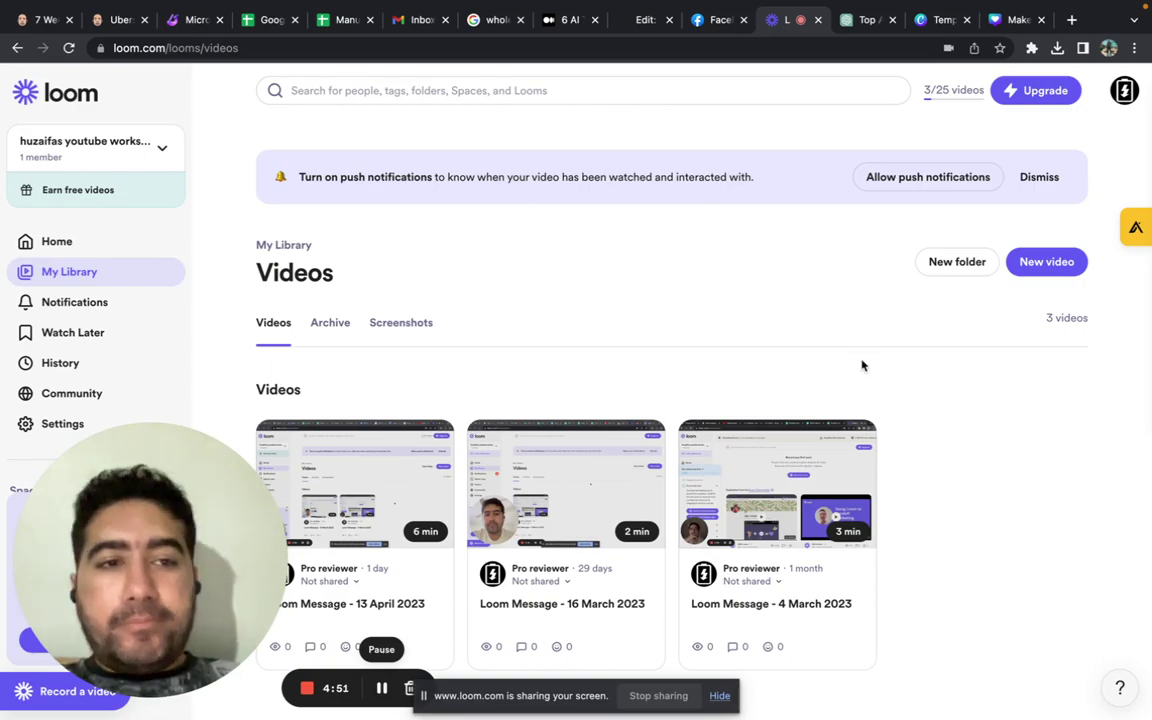